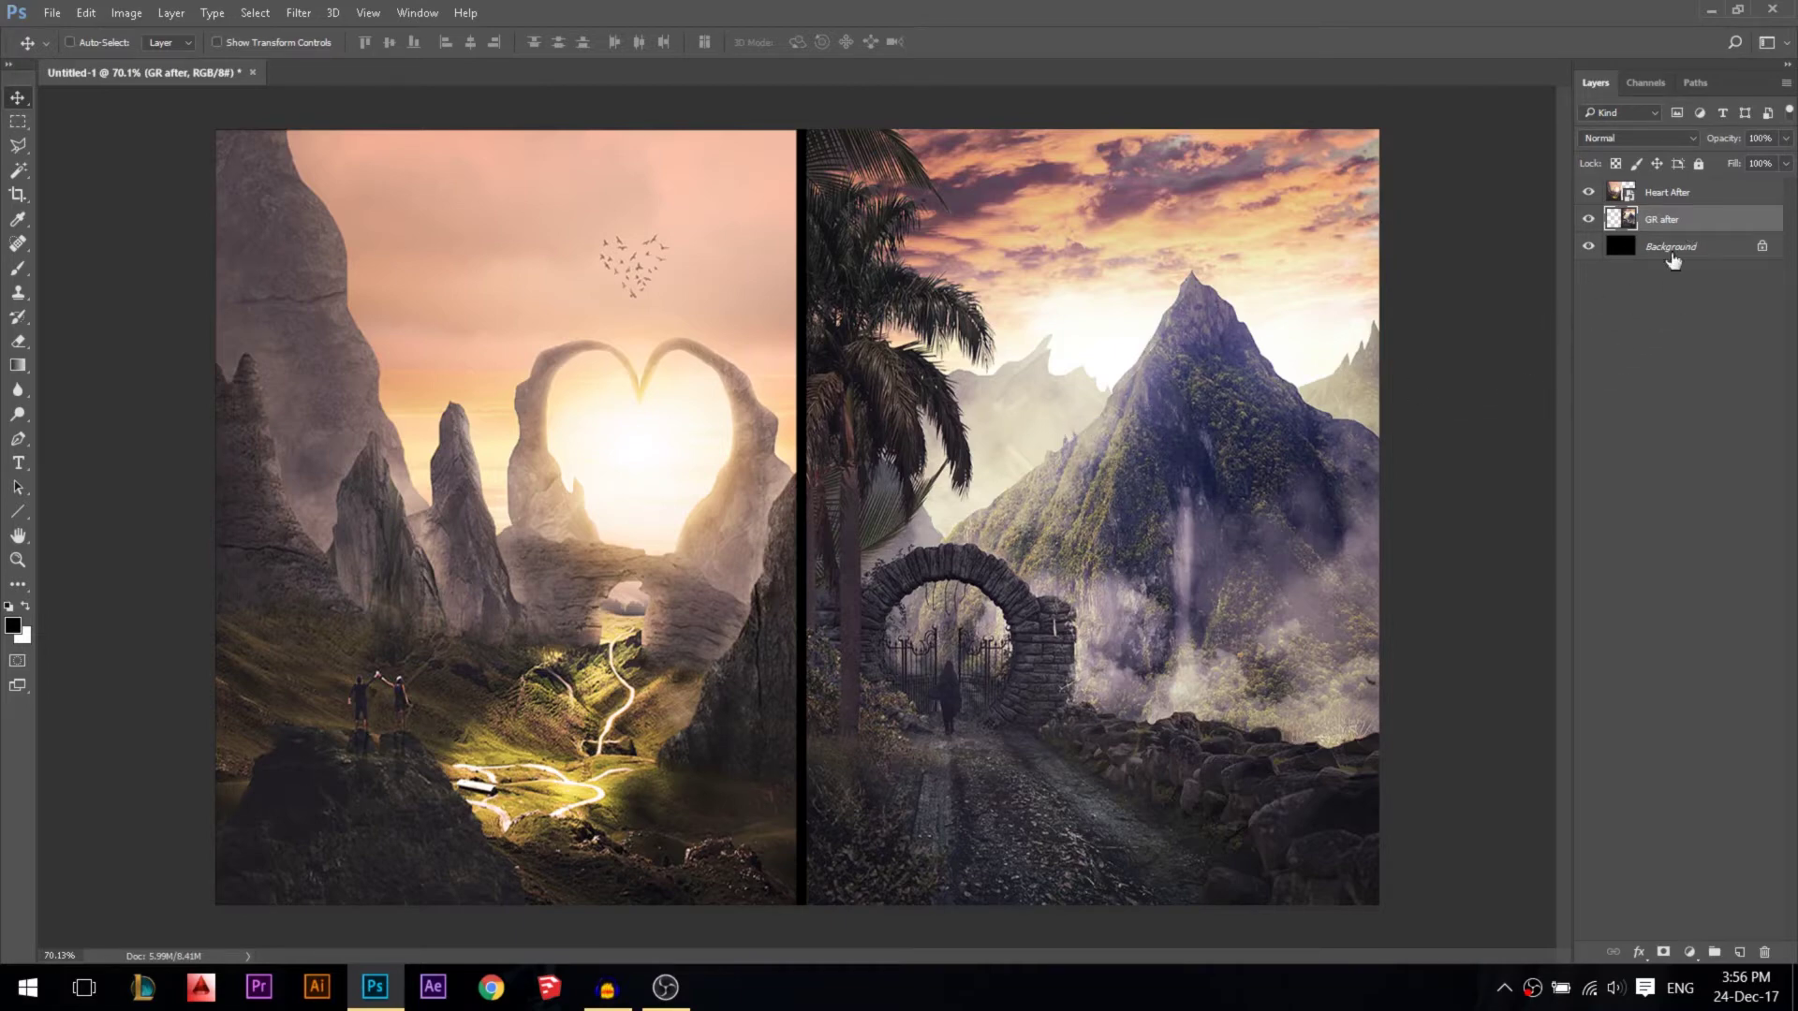
Try scaling the GR after image with Free Transform, then cancel back to its original size
left_click(1664, 197)
left_click(1666, 218)
left_click(1666, 200)
left_click(1656, 222)
key("ctrl+t")
left_click_drag(1382, 124, 1407, 154)
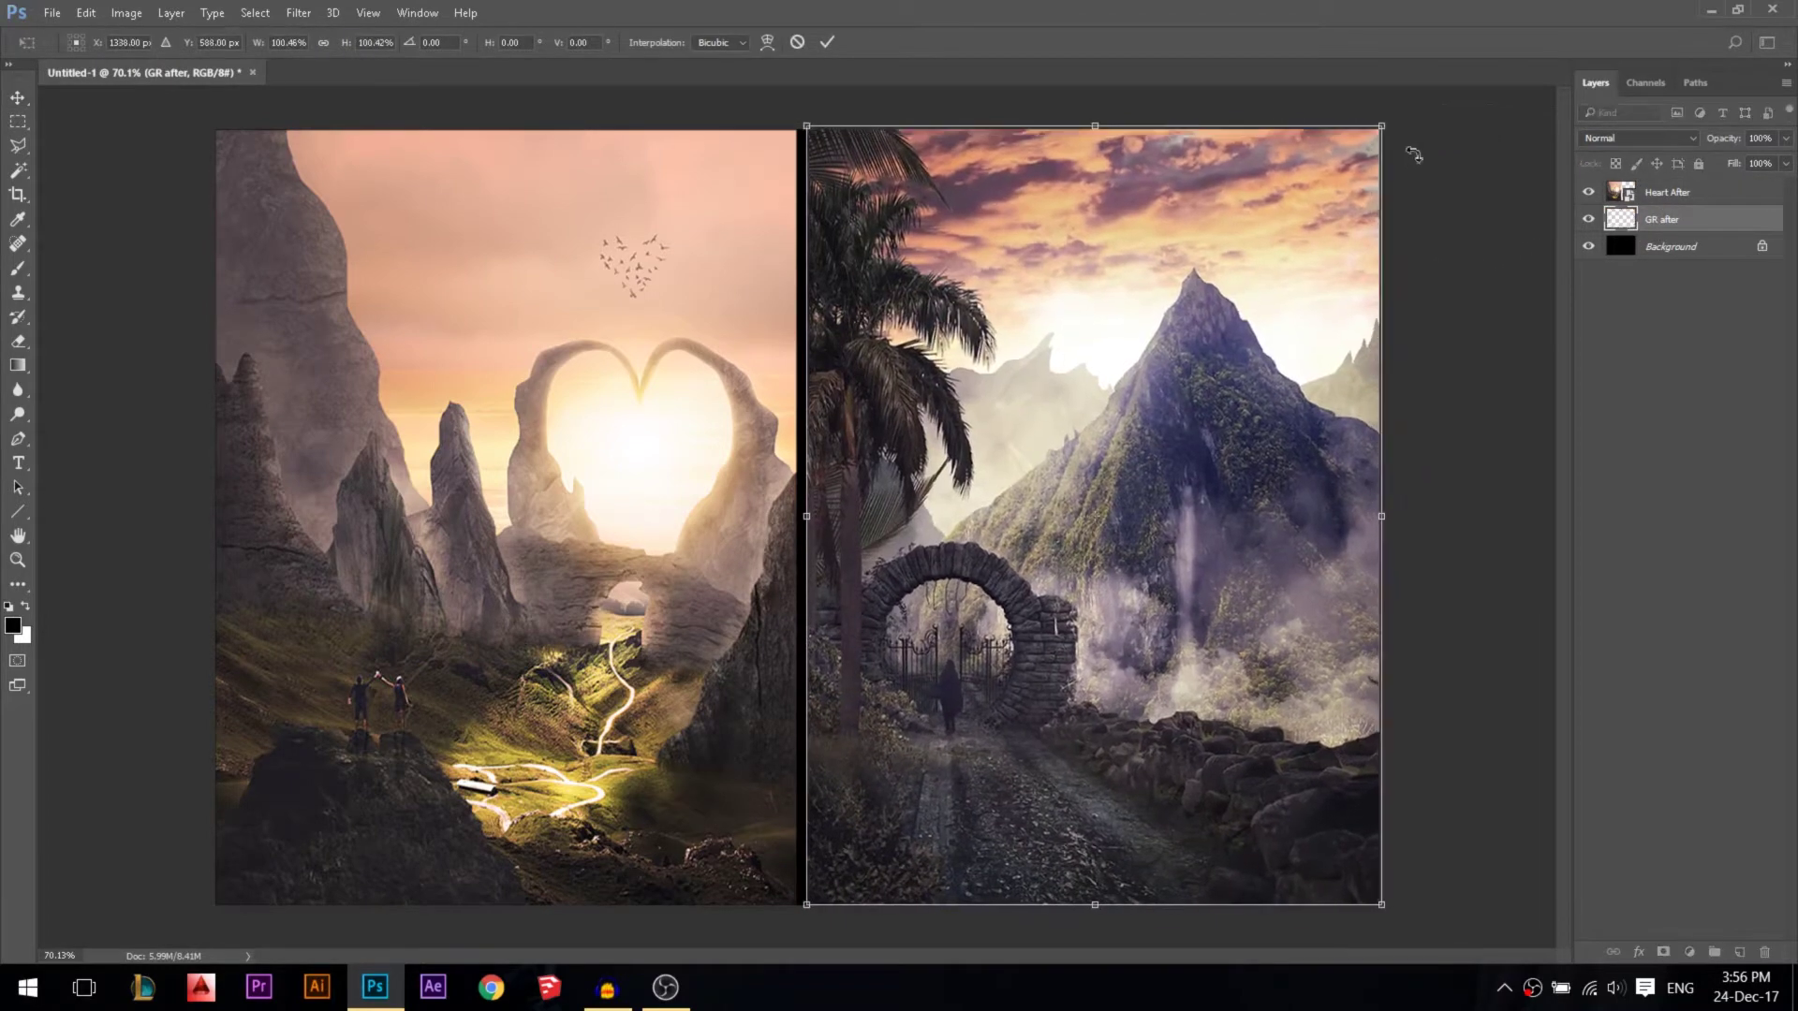
left_click(796, 41)
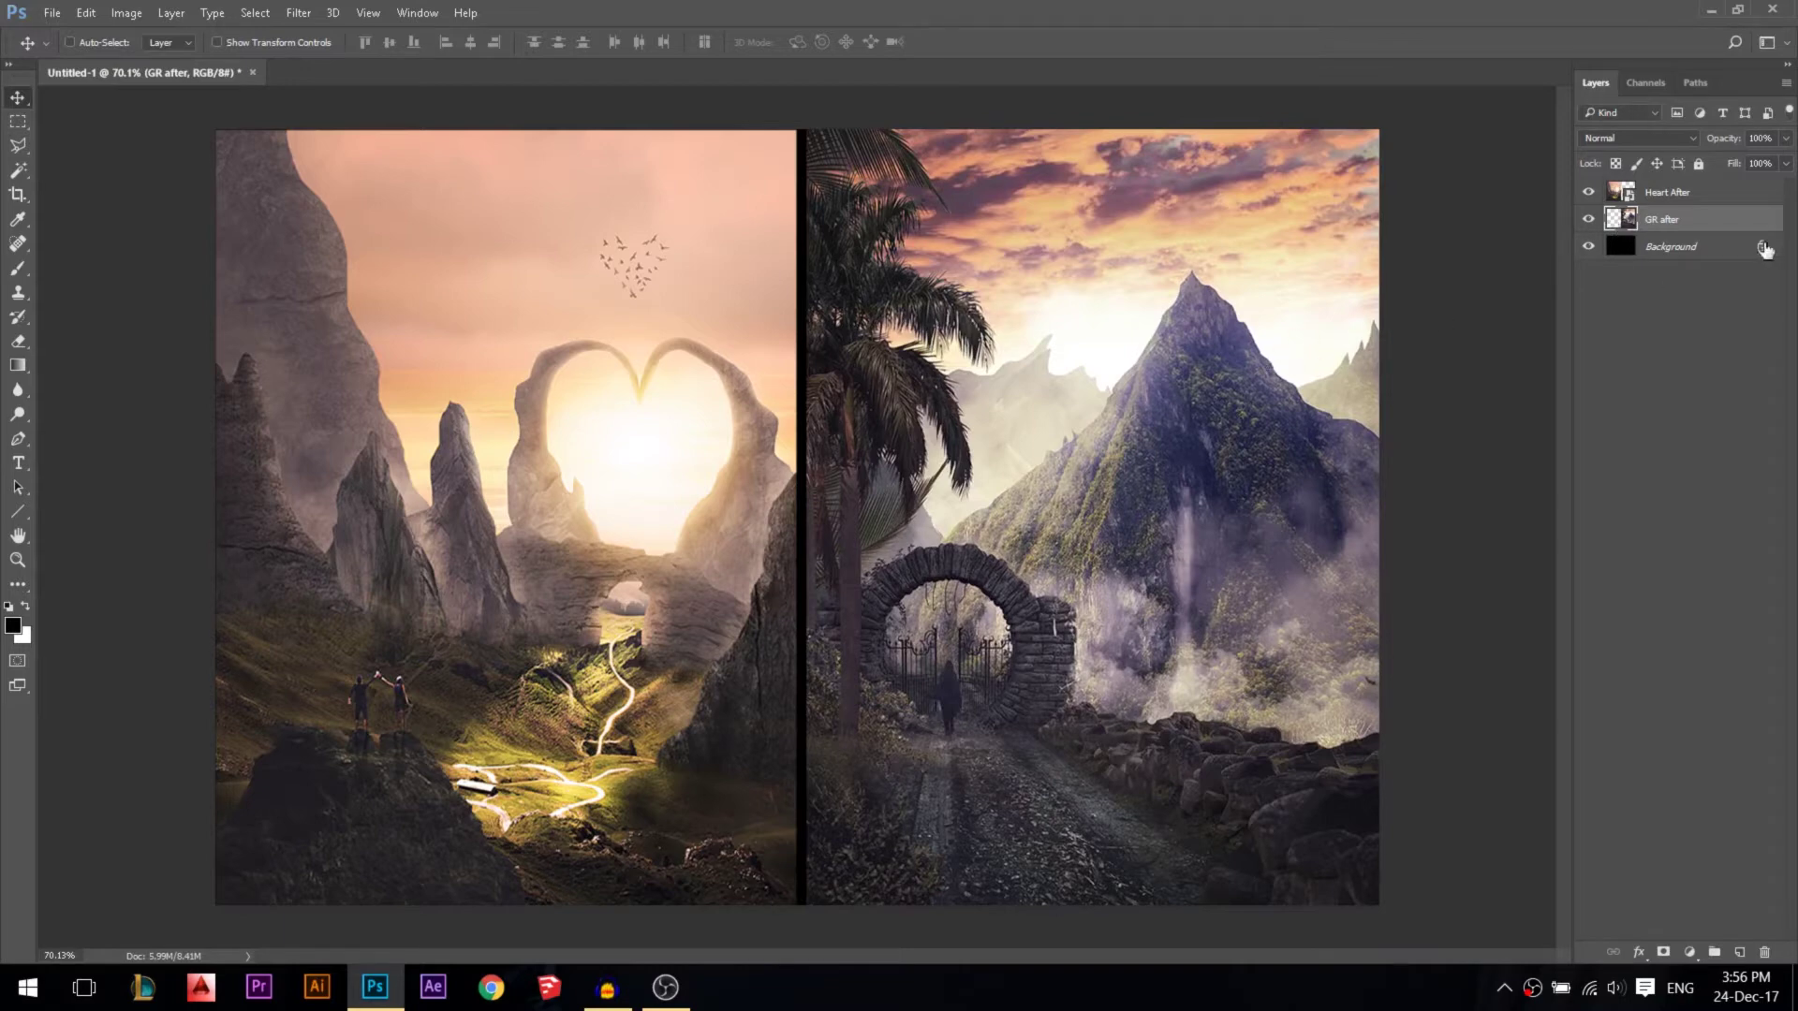
Rename the GR after layer to 'Right' and the Heart After layer to 'Left'
double_click(1666, 221)
type("Right")
key("Return")
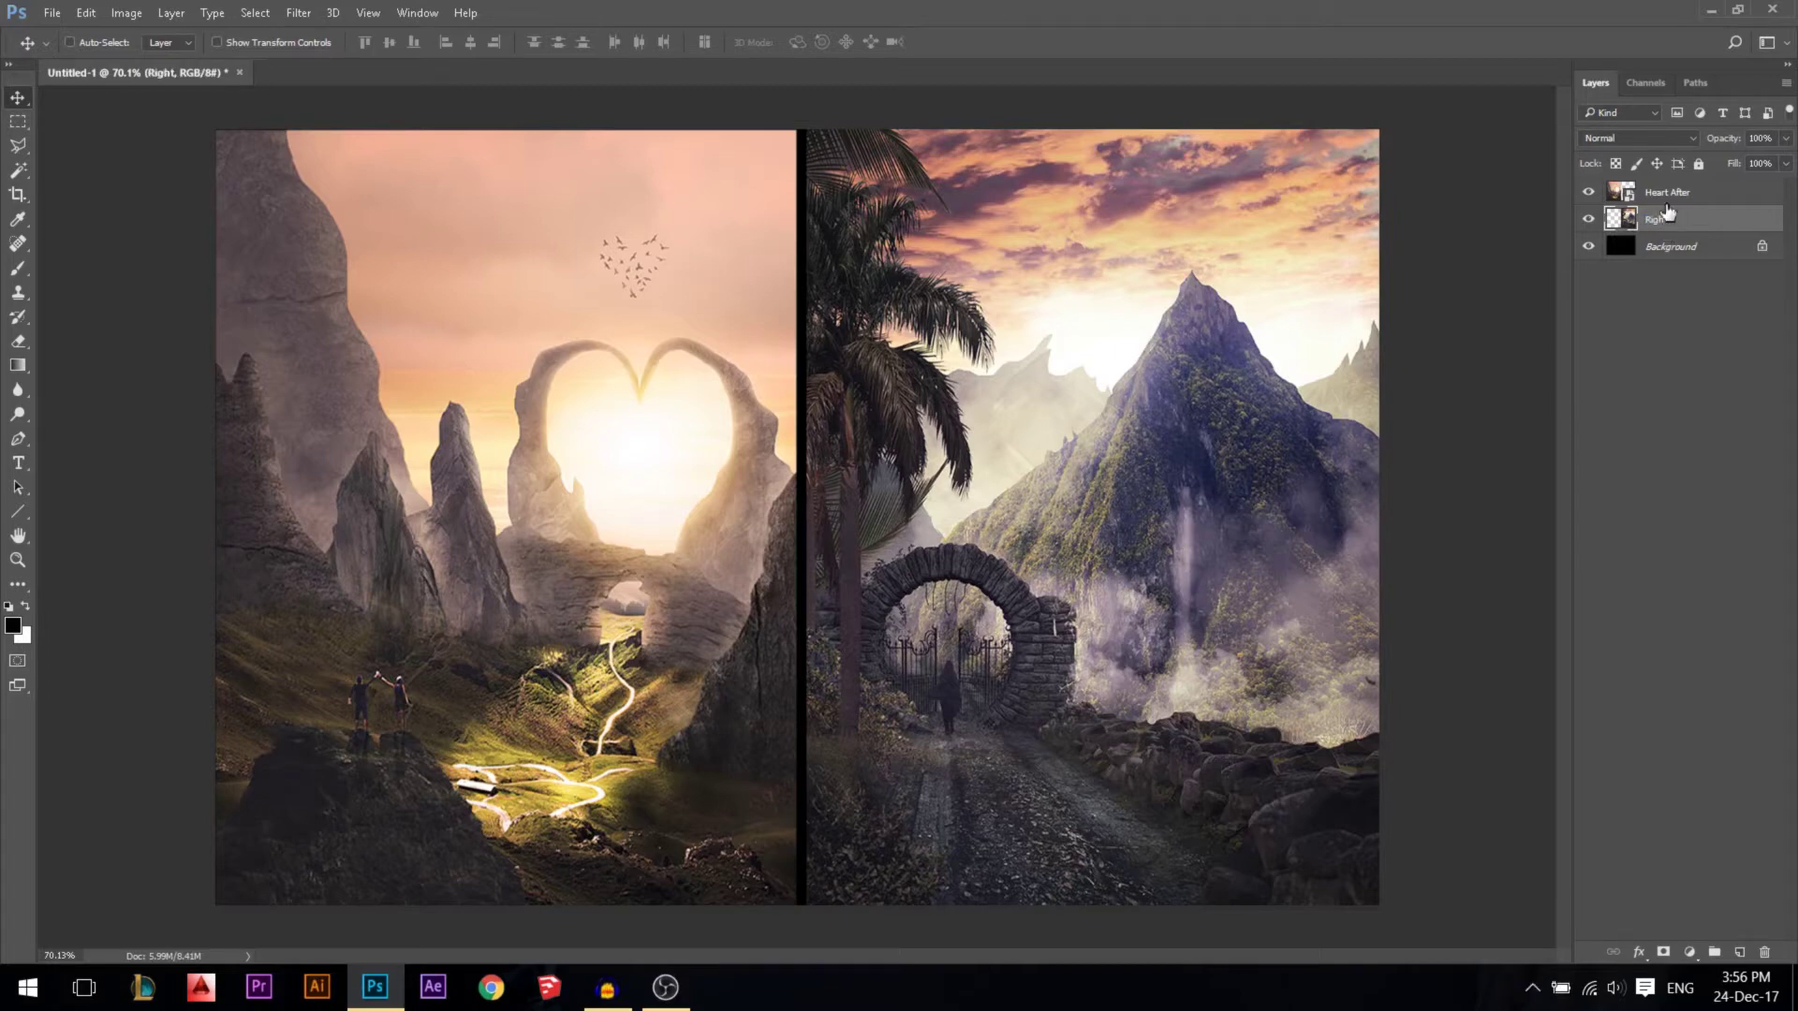
double_click(1668, 192)
type("Le")
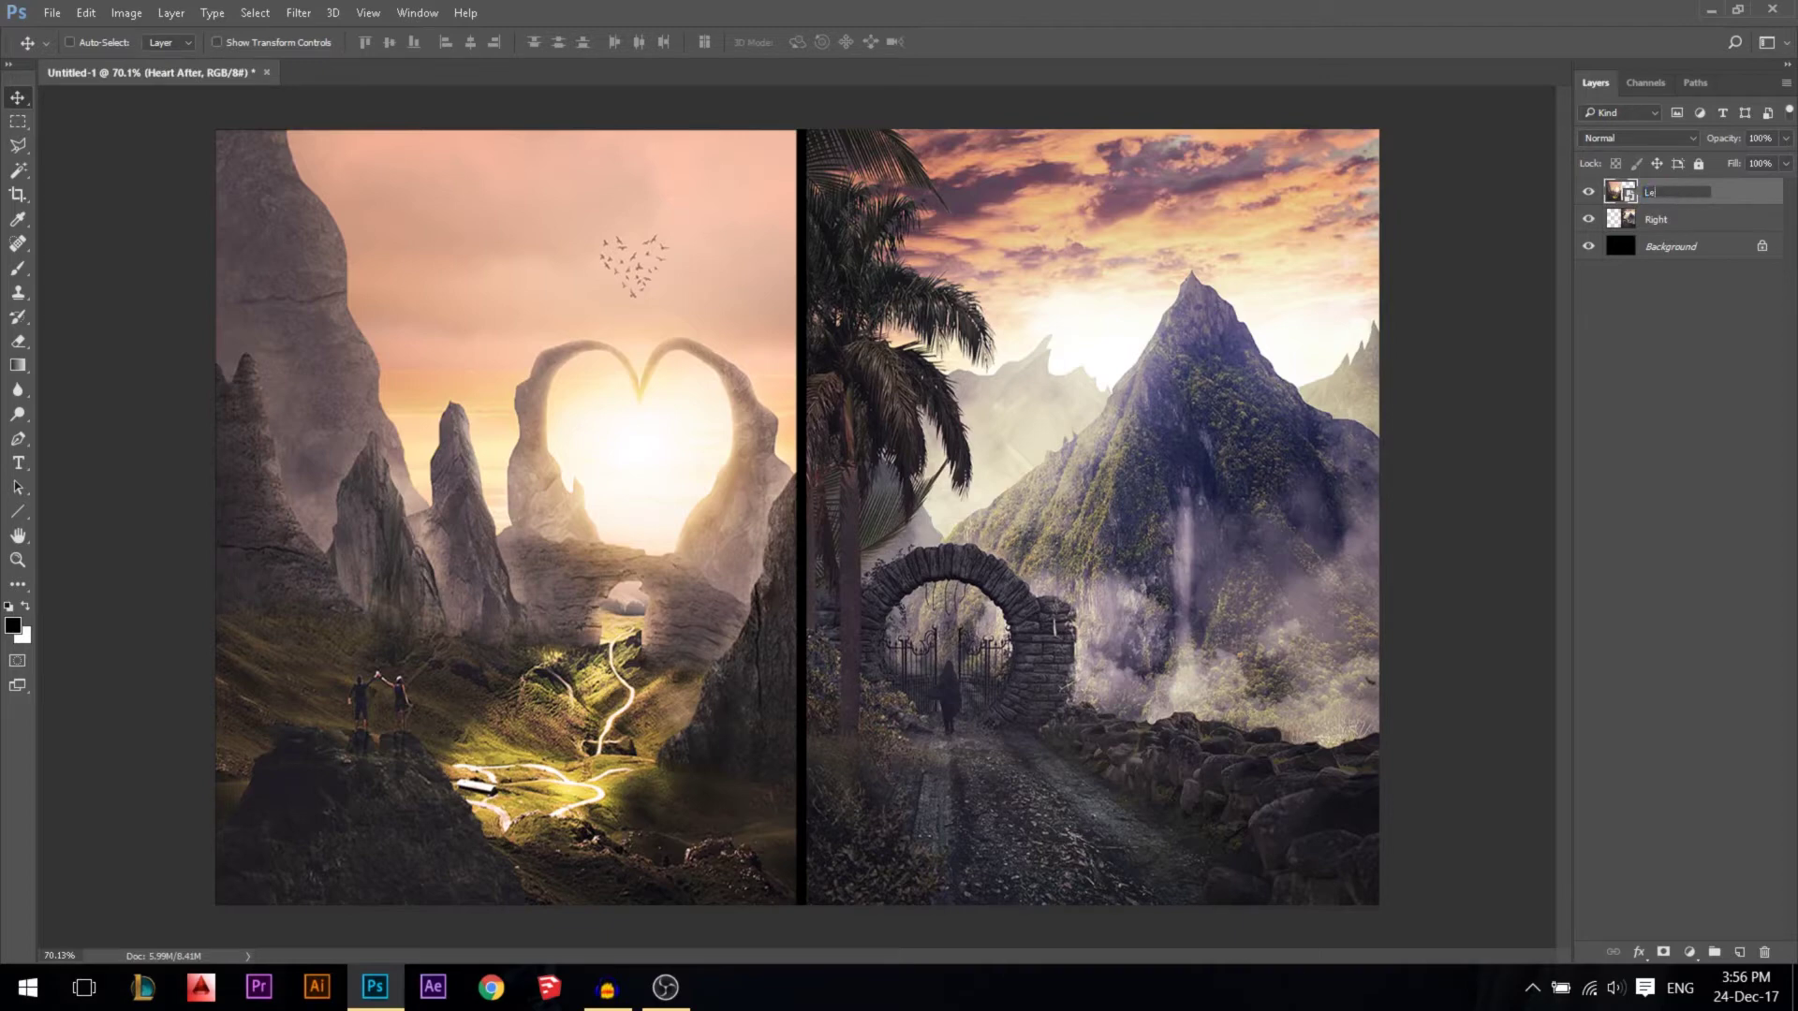
key("Return")
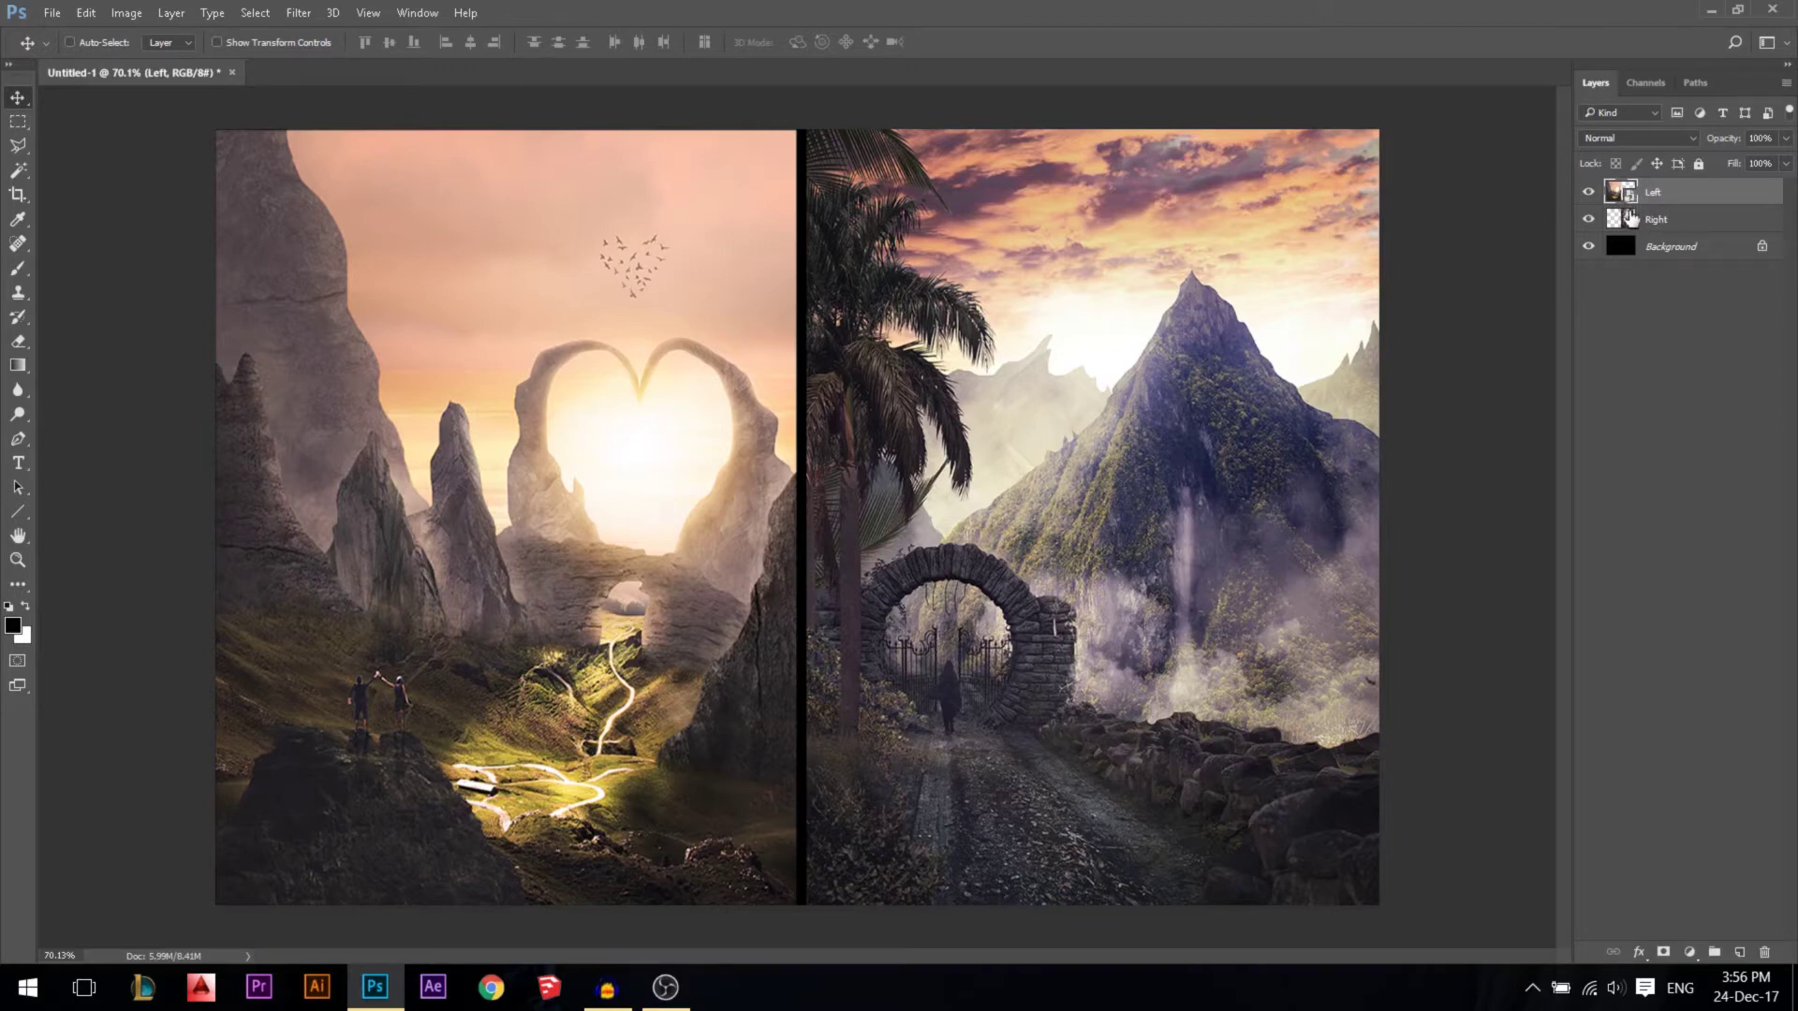
left_click(1634, 226)
left_click(1672, 201)
Apply Image > Auto Tone to the Left heart-arch layer, then bring up the Adjustments submenu
left_click(120, 13)
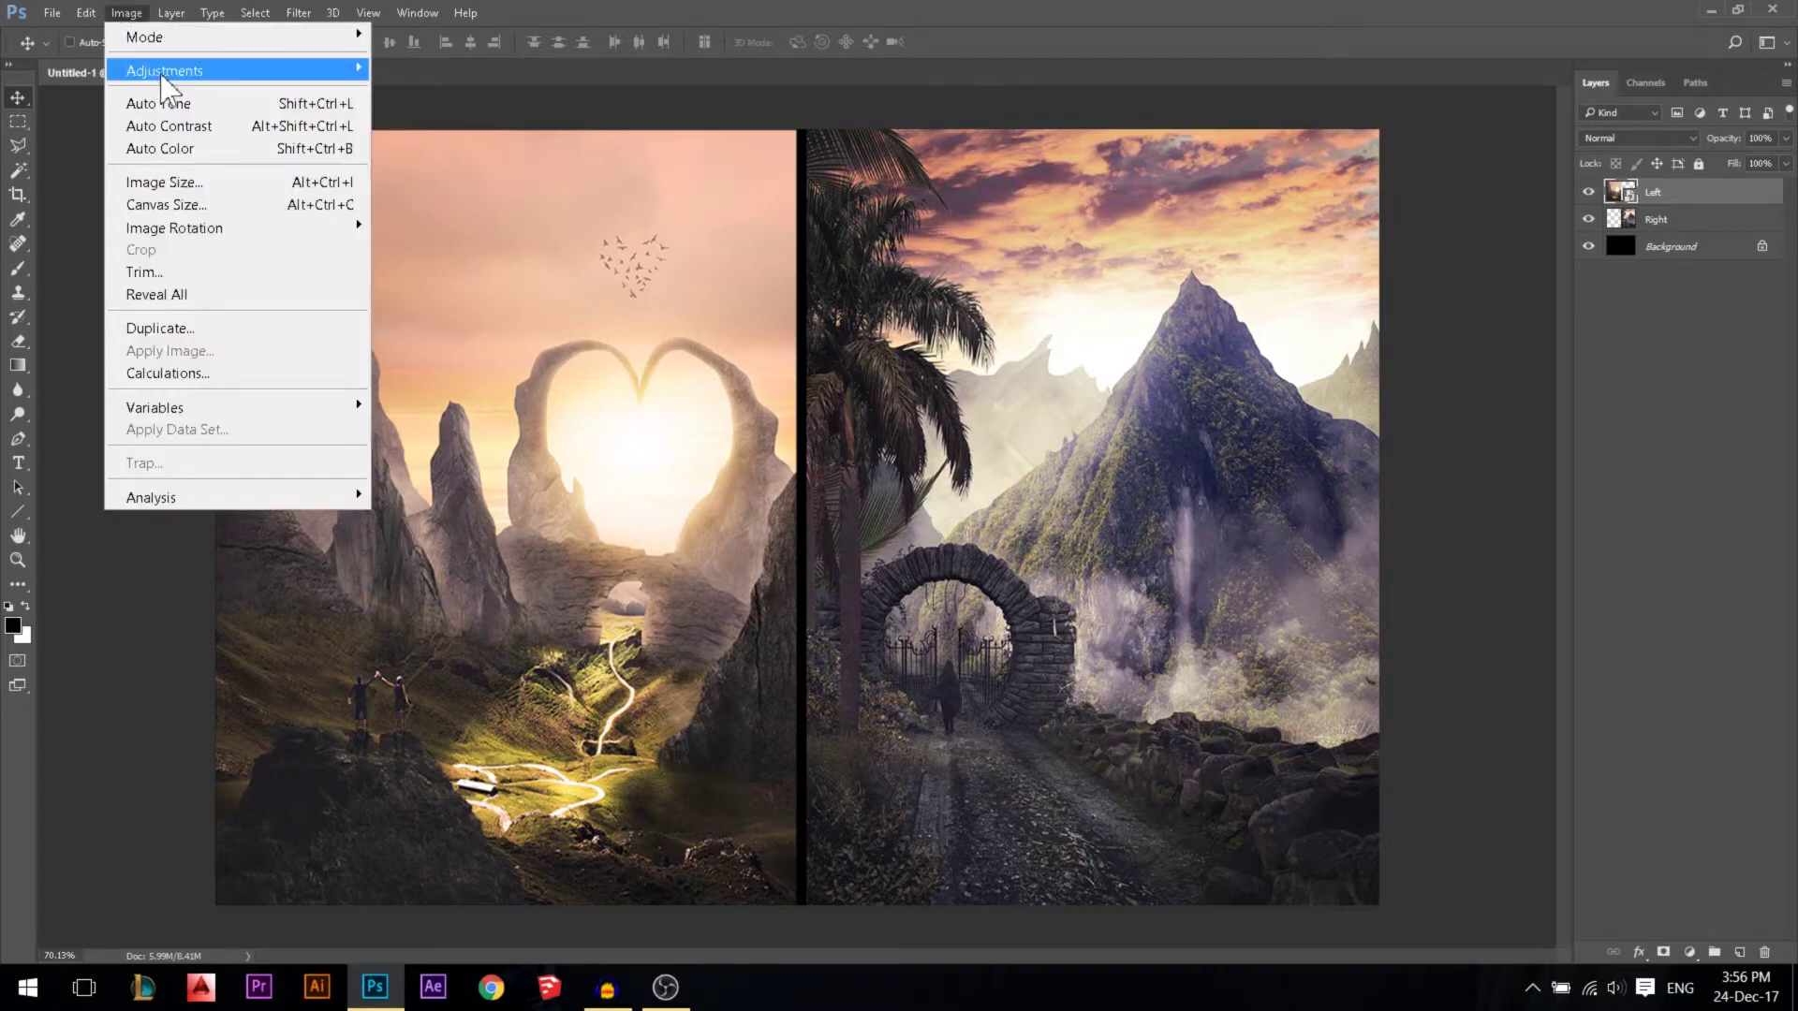
mouse_move(166, 84)
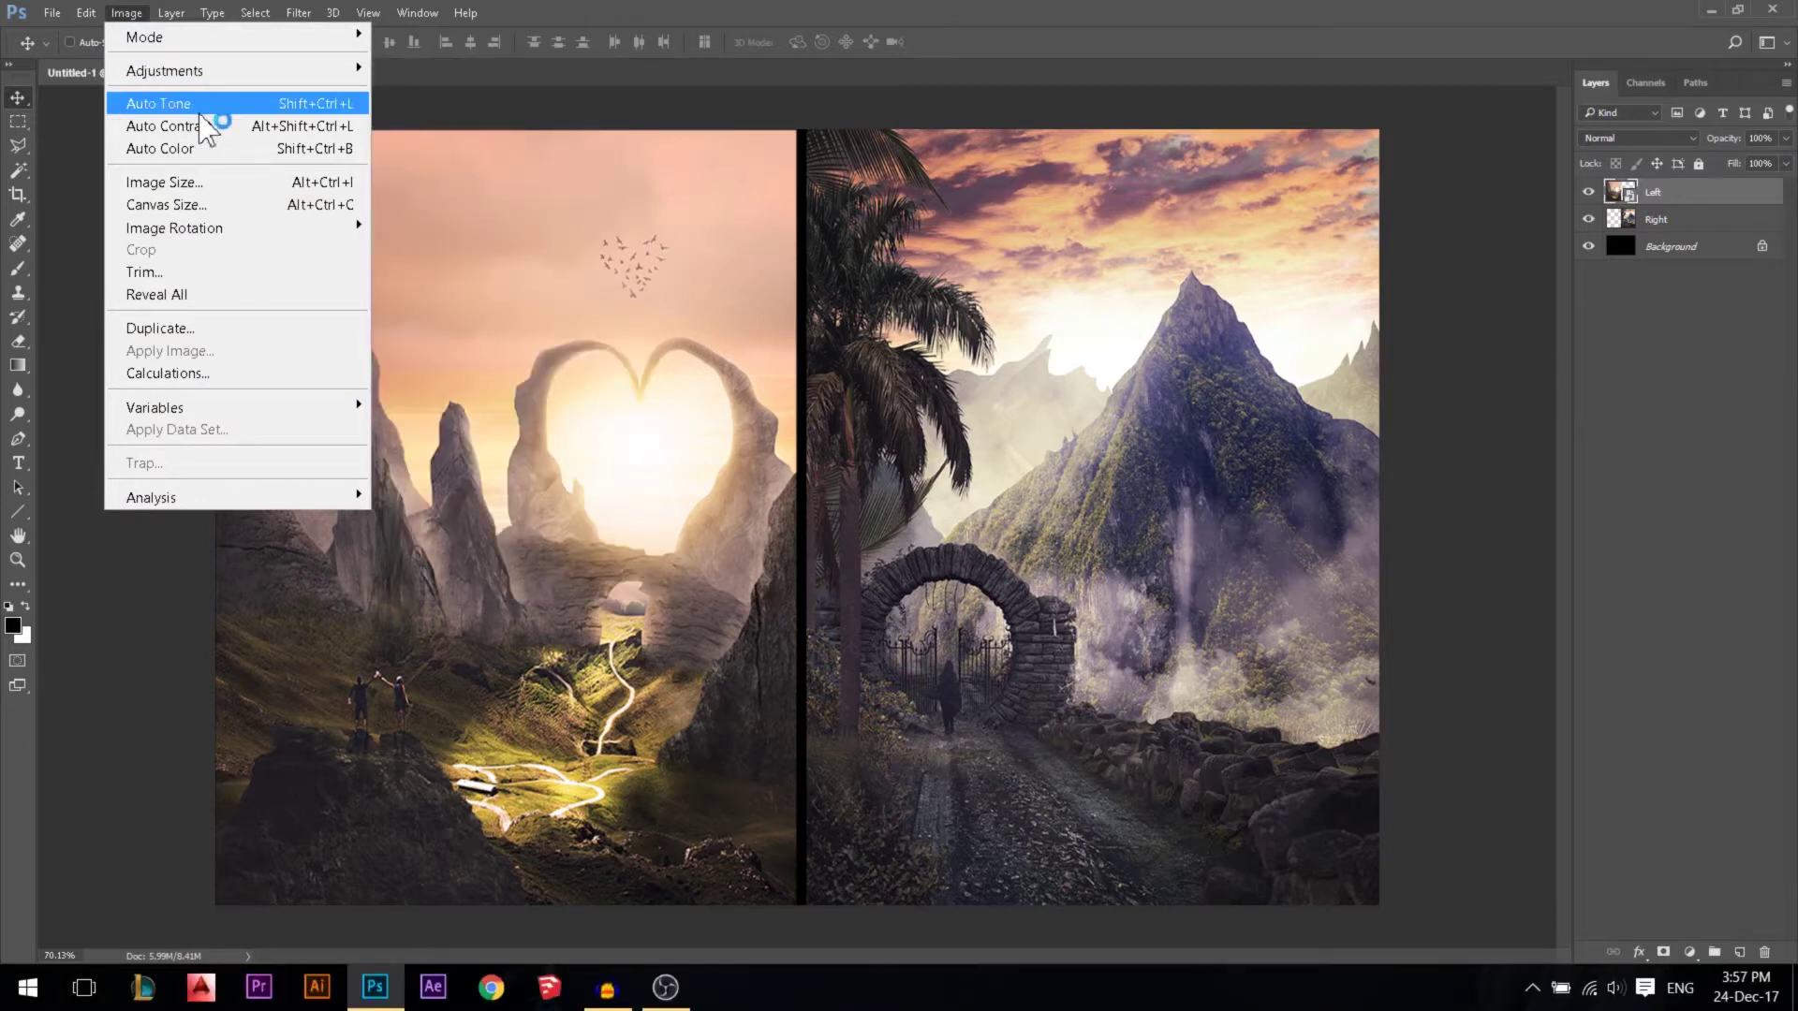
left_click(199, 104)
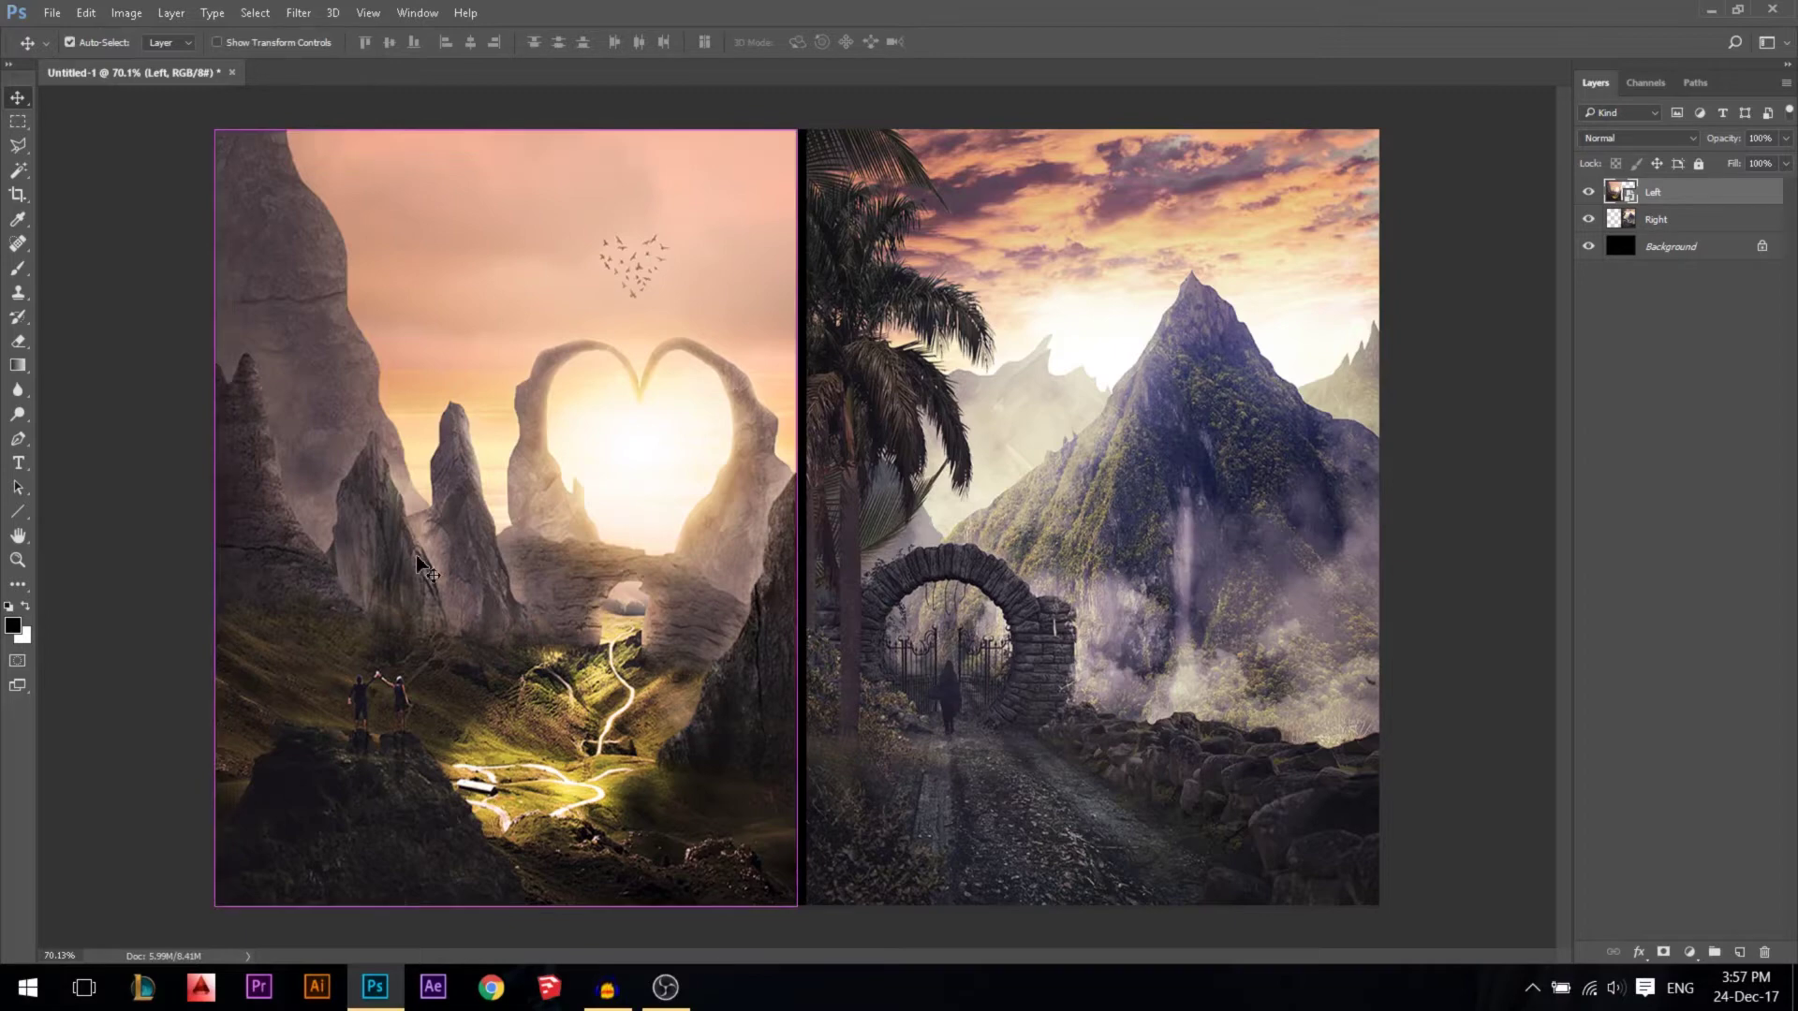
left_click(134, 15)
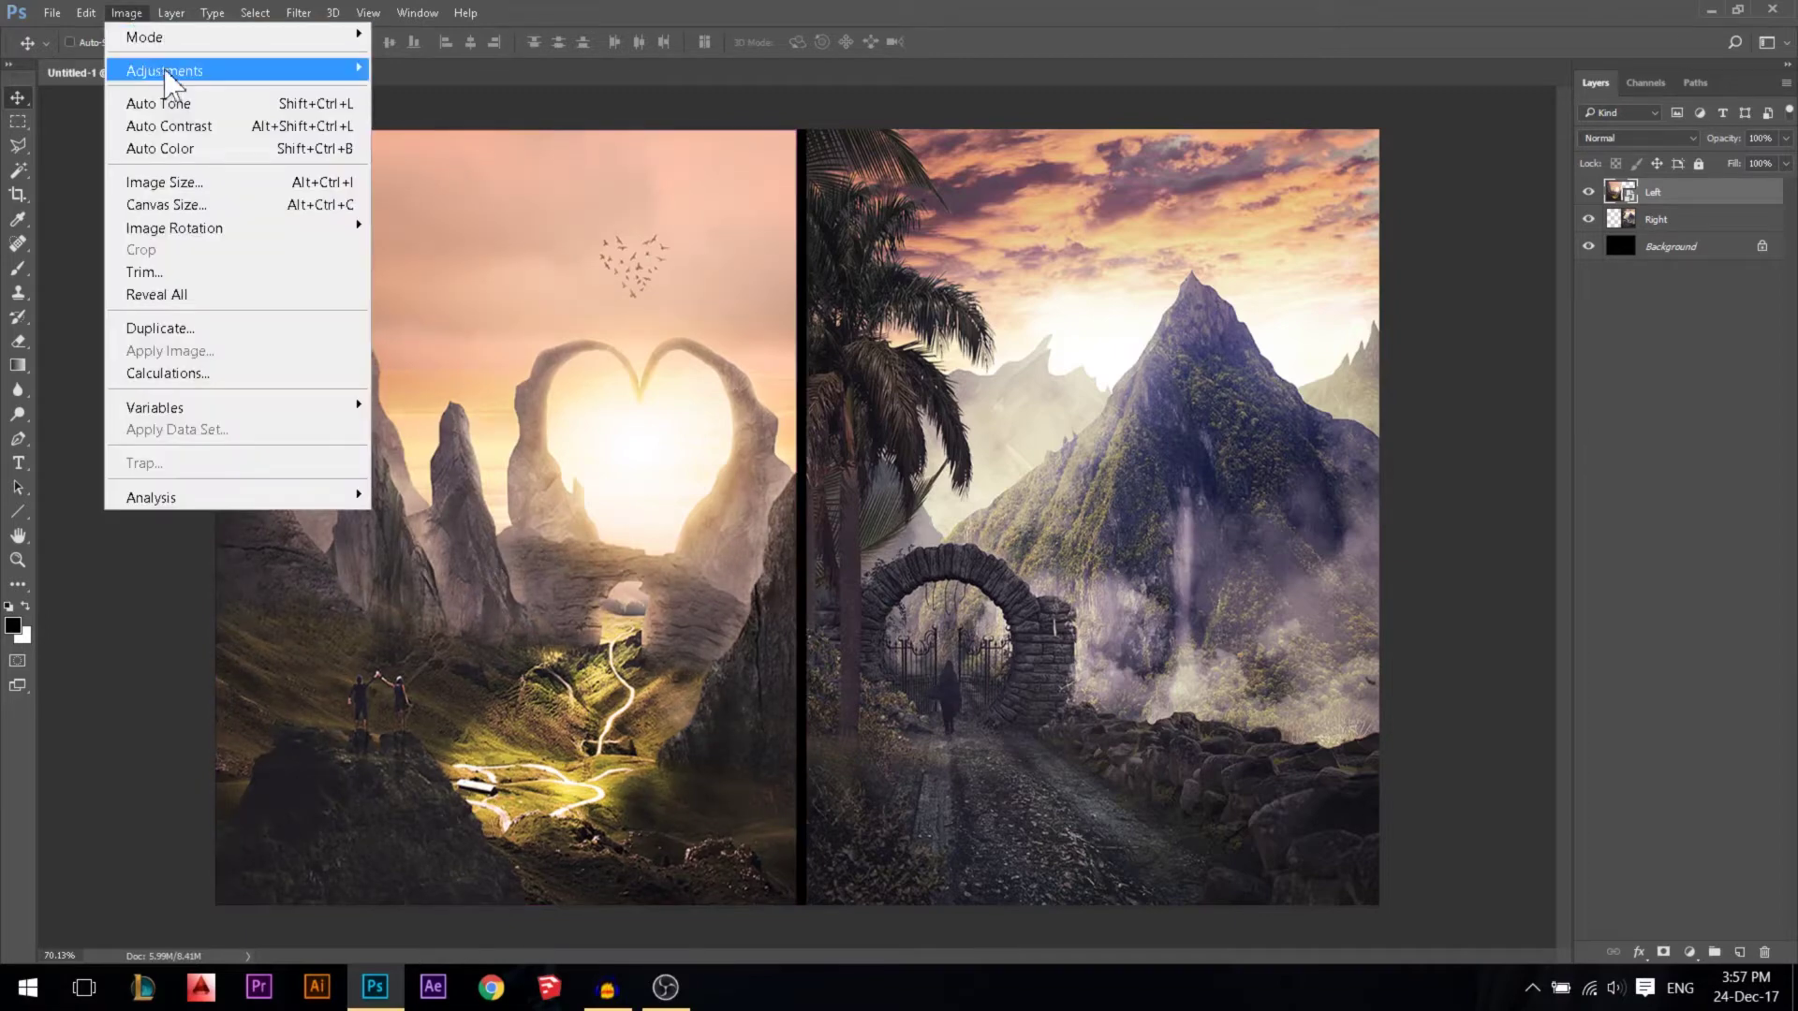
mouse_move(179, 72)
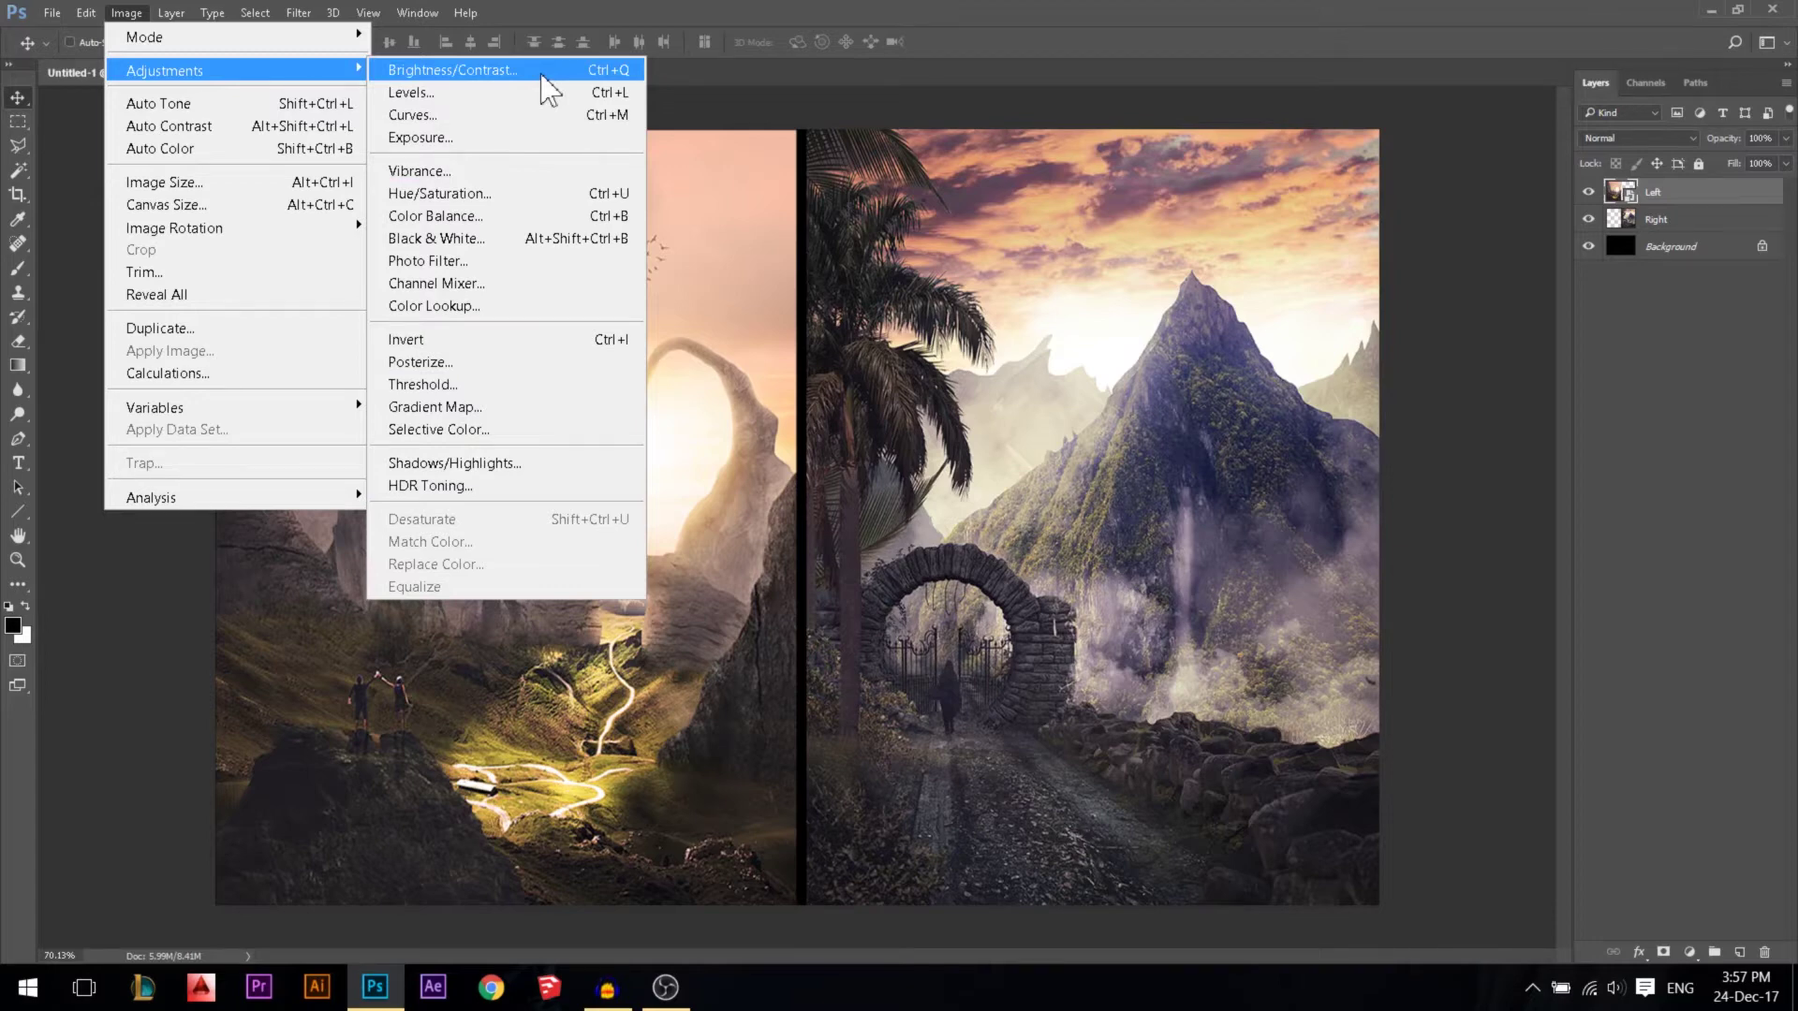
Add a Brightness/Contrast smart filter to Left with Brightness -14 and adjusted contrast
left_click(542, 73)
left_click_drag(853, 321, 918, 363)
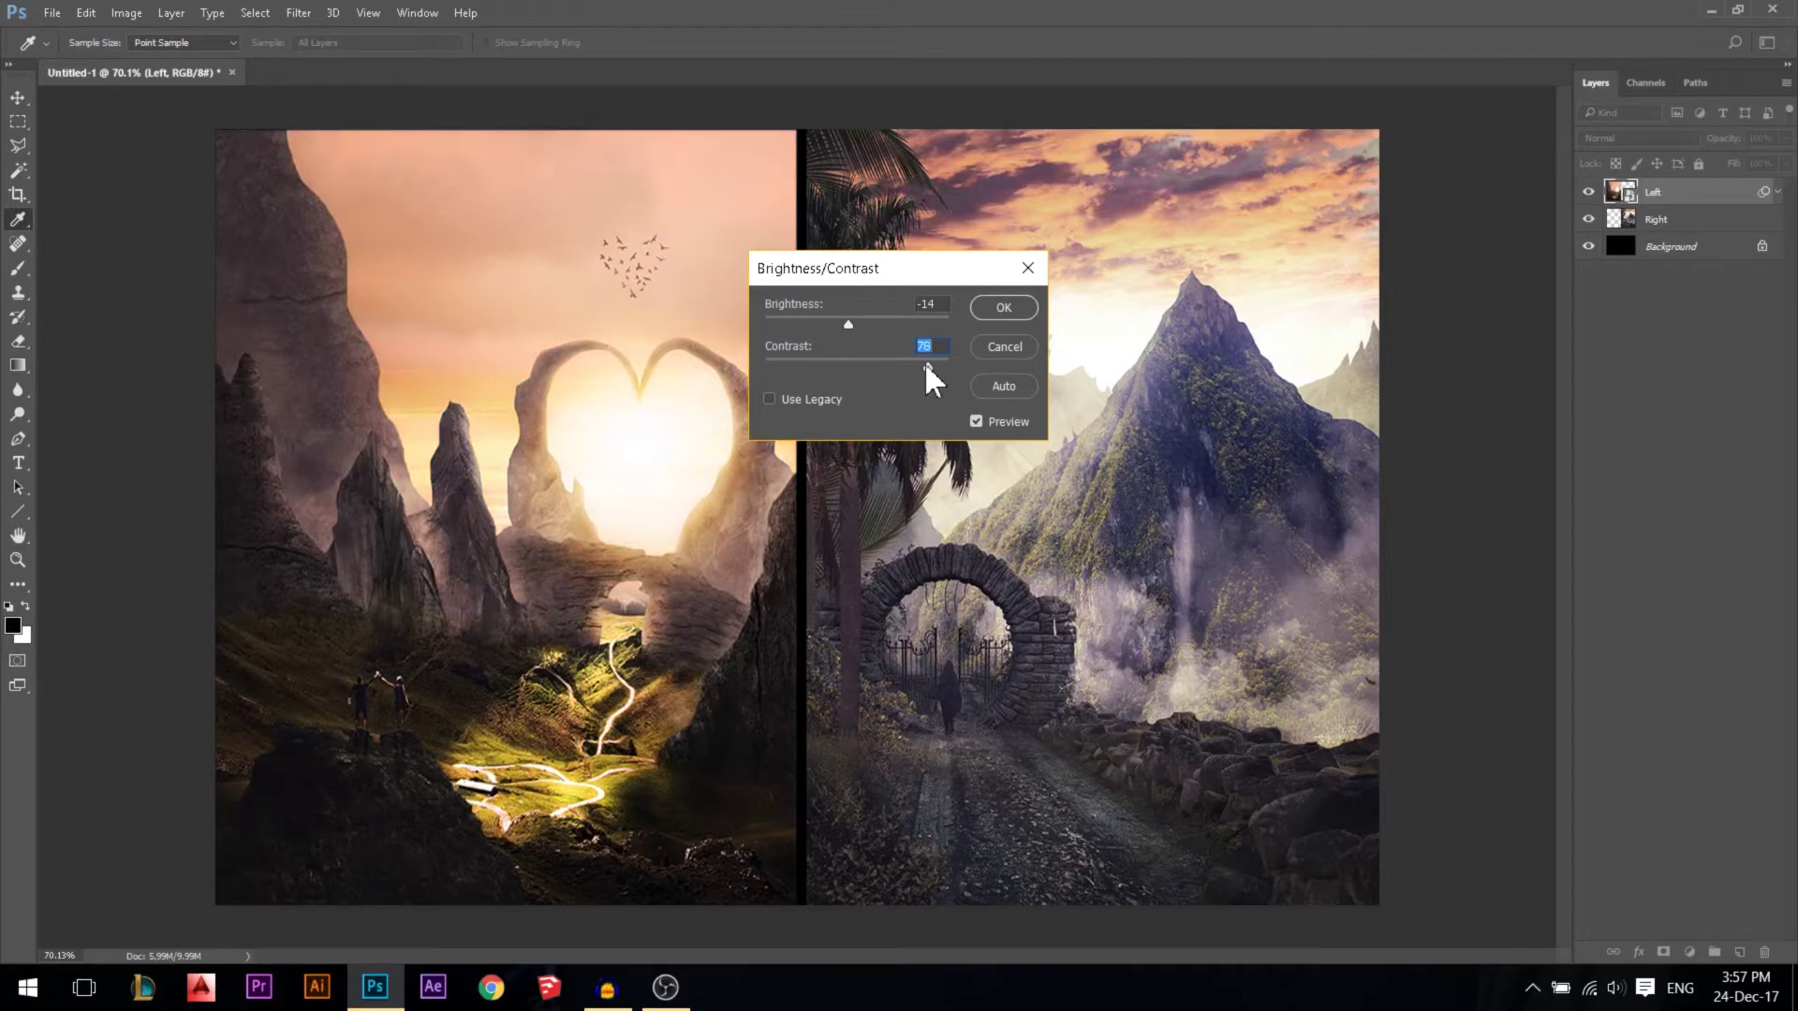
left_click_drag(876, 365, 852, 365)
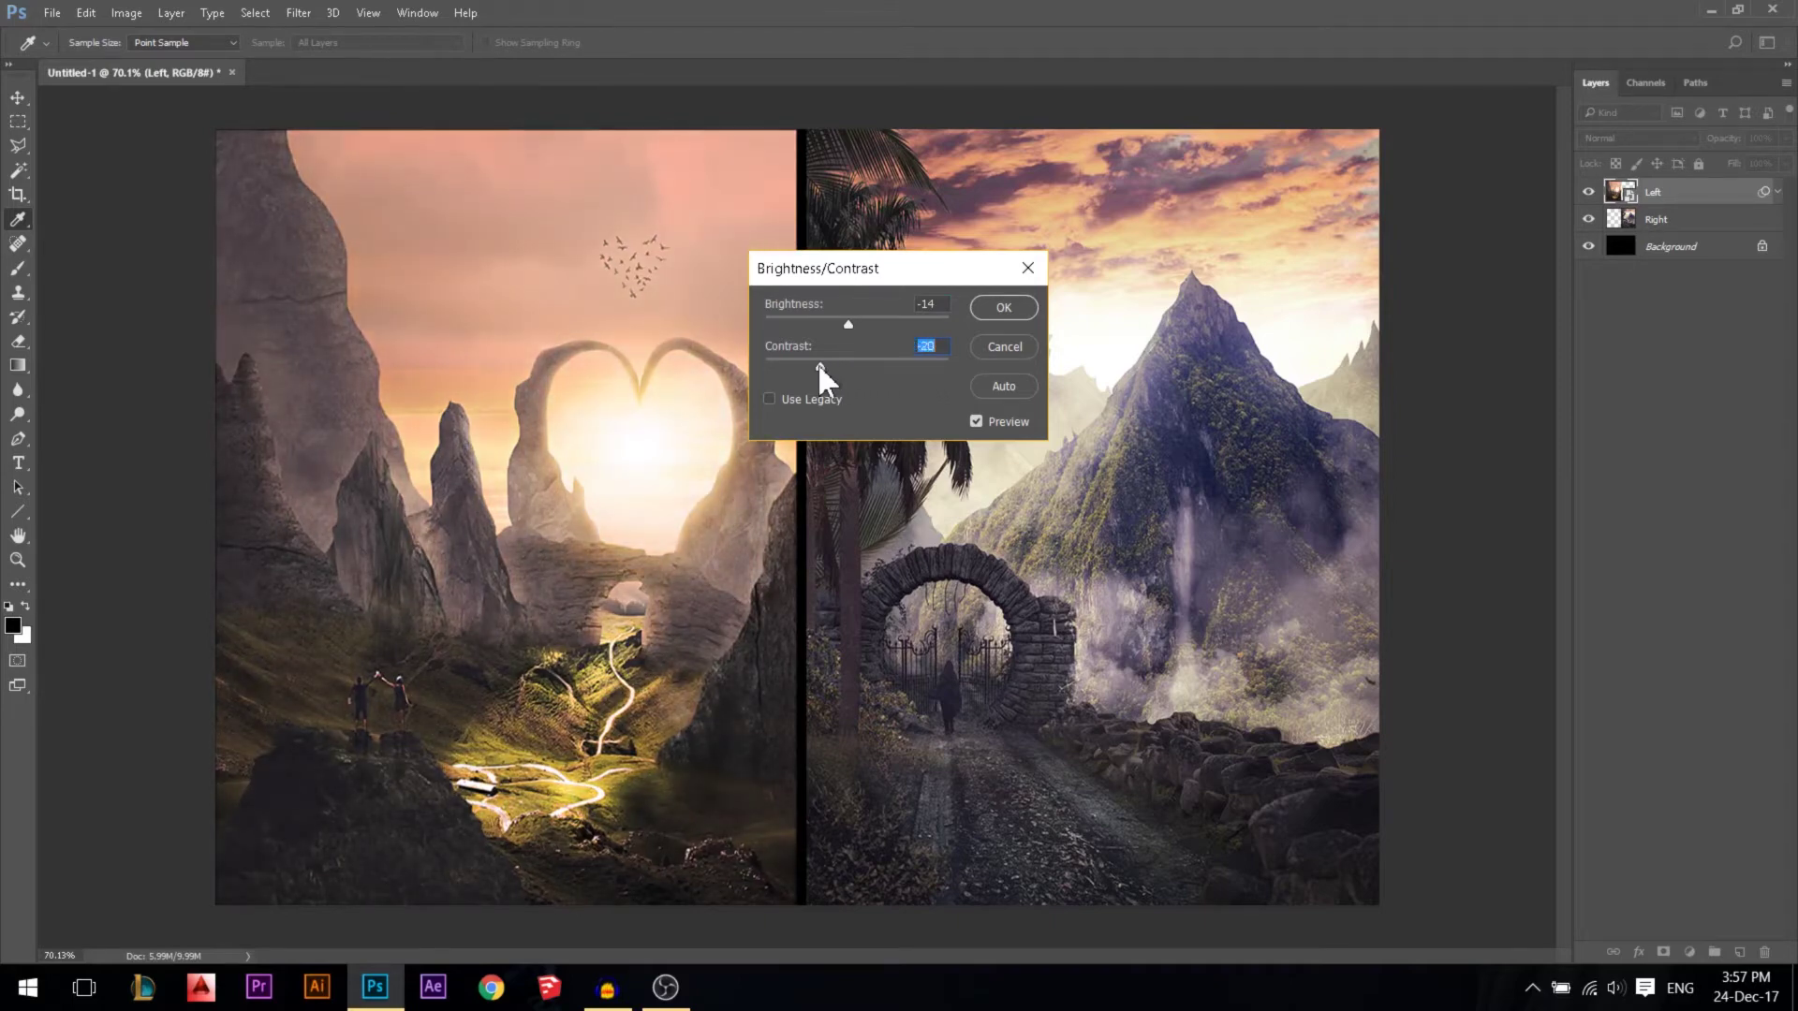
left_click_drag(794, 363, 876, 368)
left_click(991, 311)
key("v")
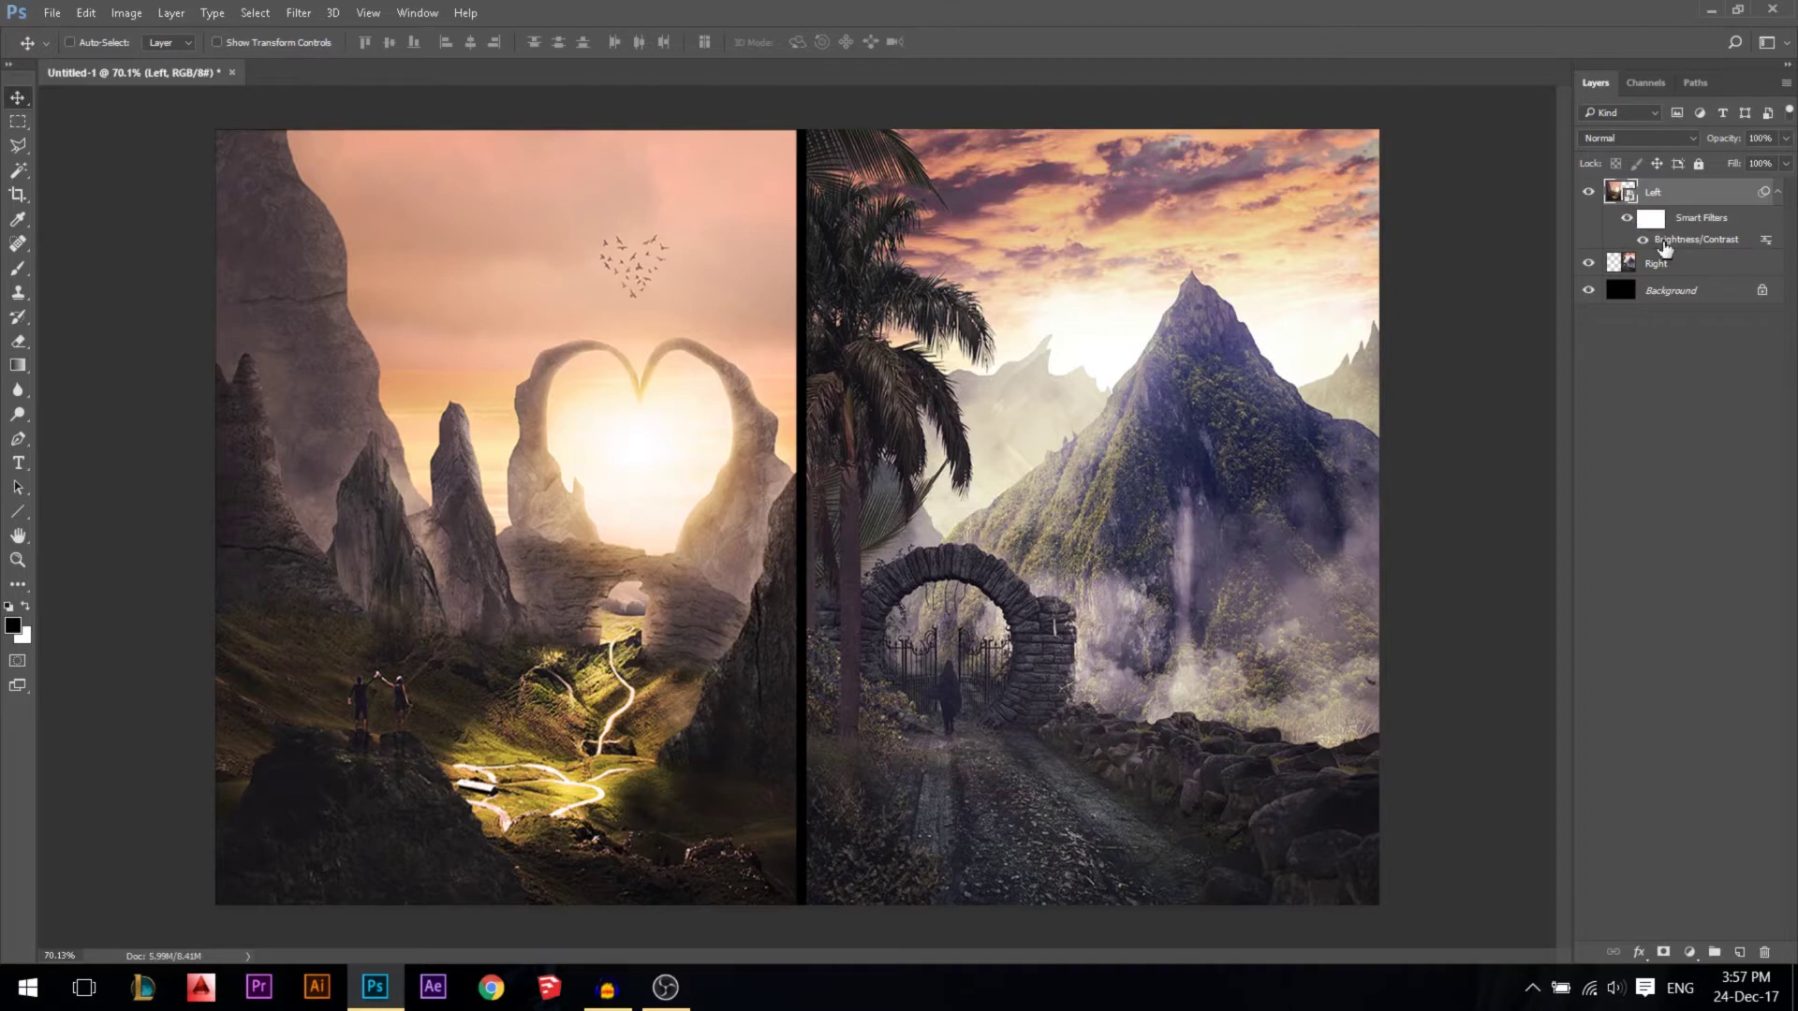
Convert the Right mountain-gate layer into a smart object from its layer context menu
left_click(126, 12)
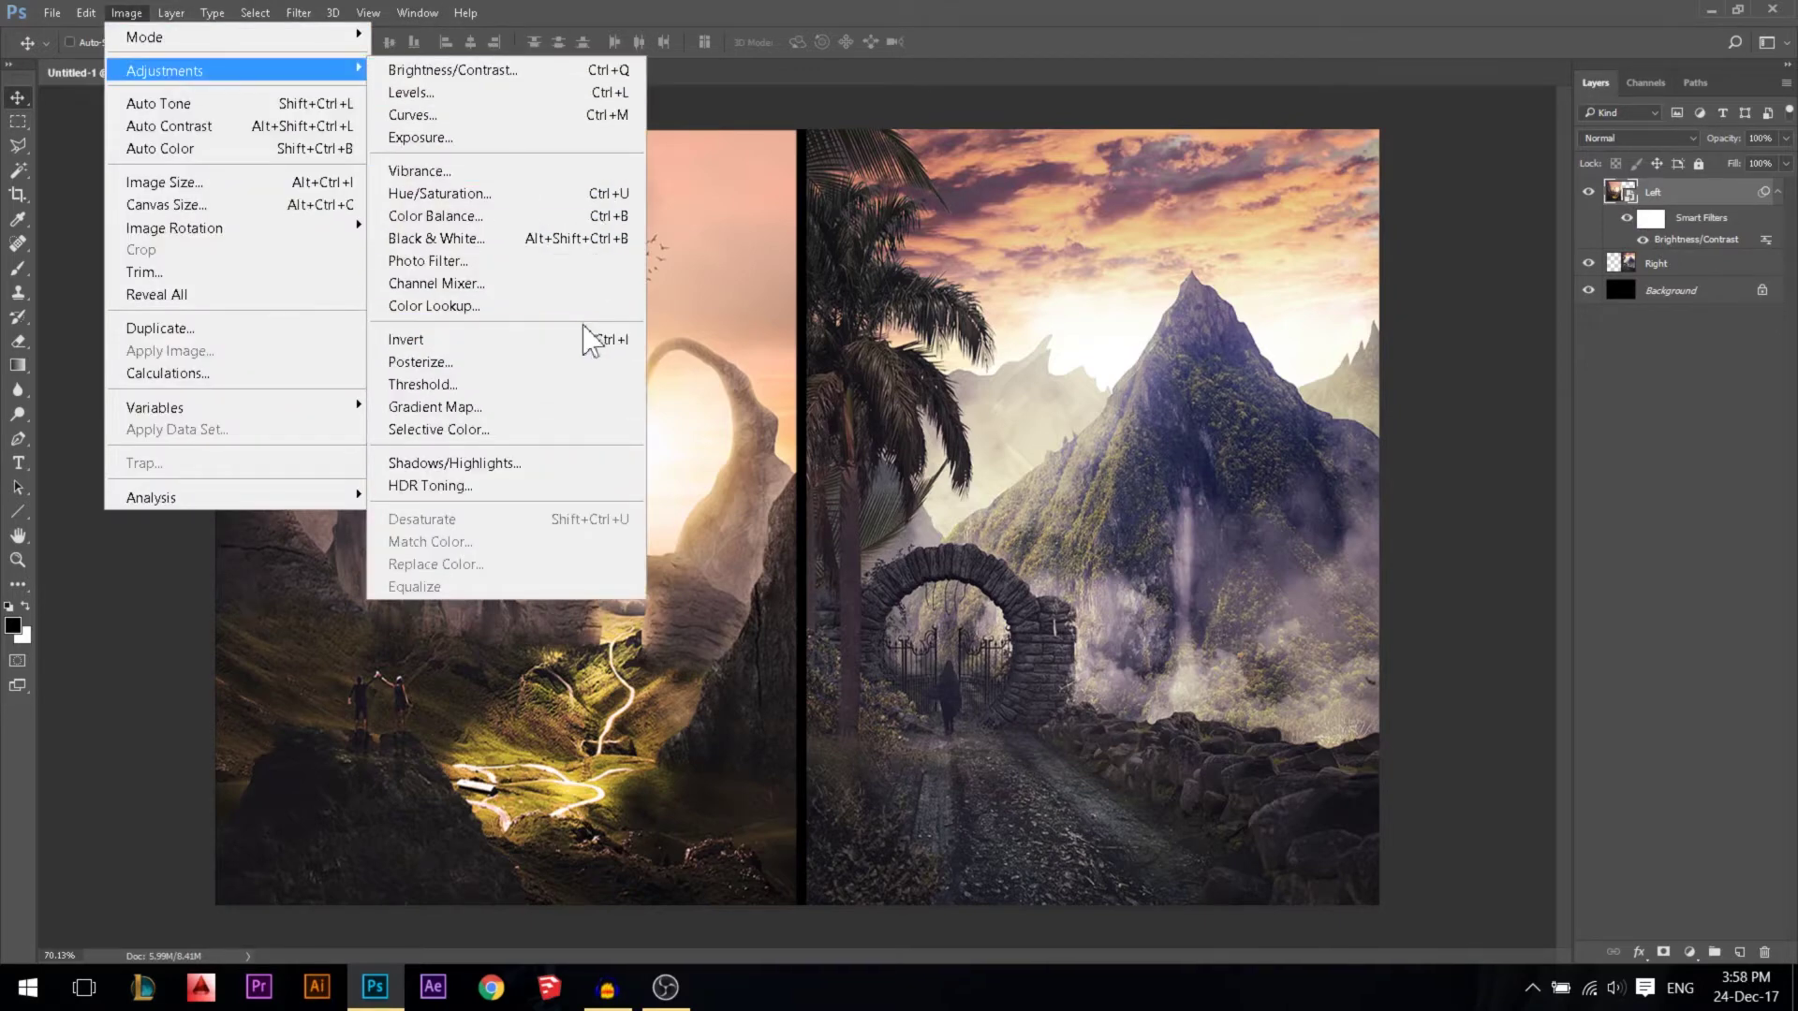
left_click(1628, 195)
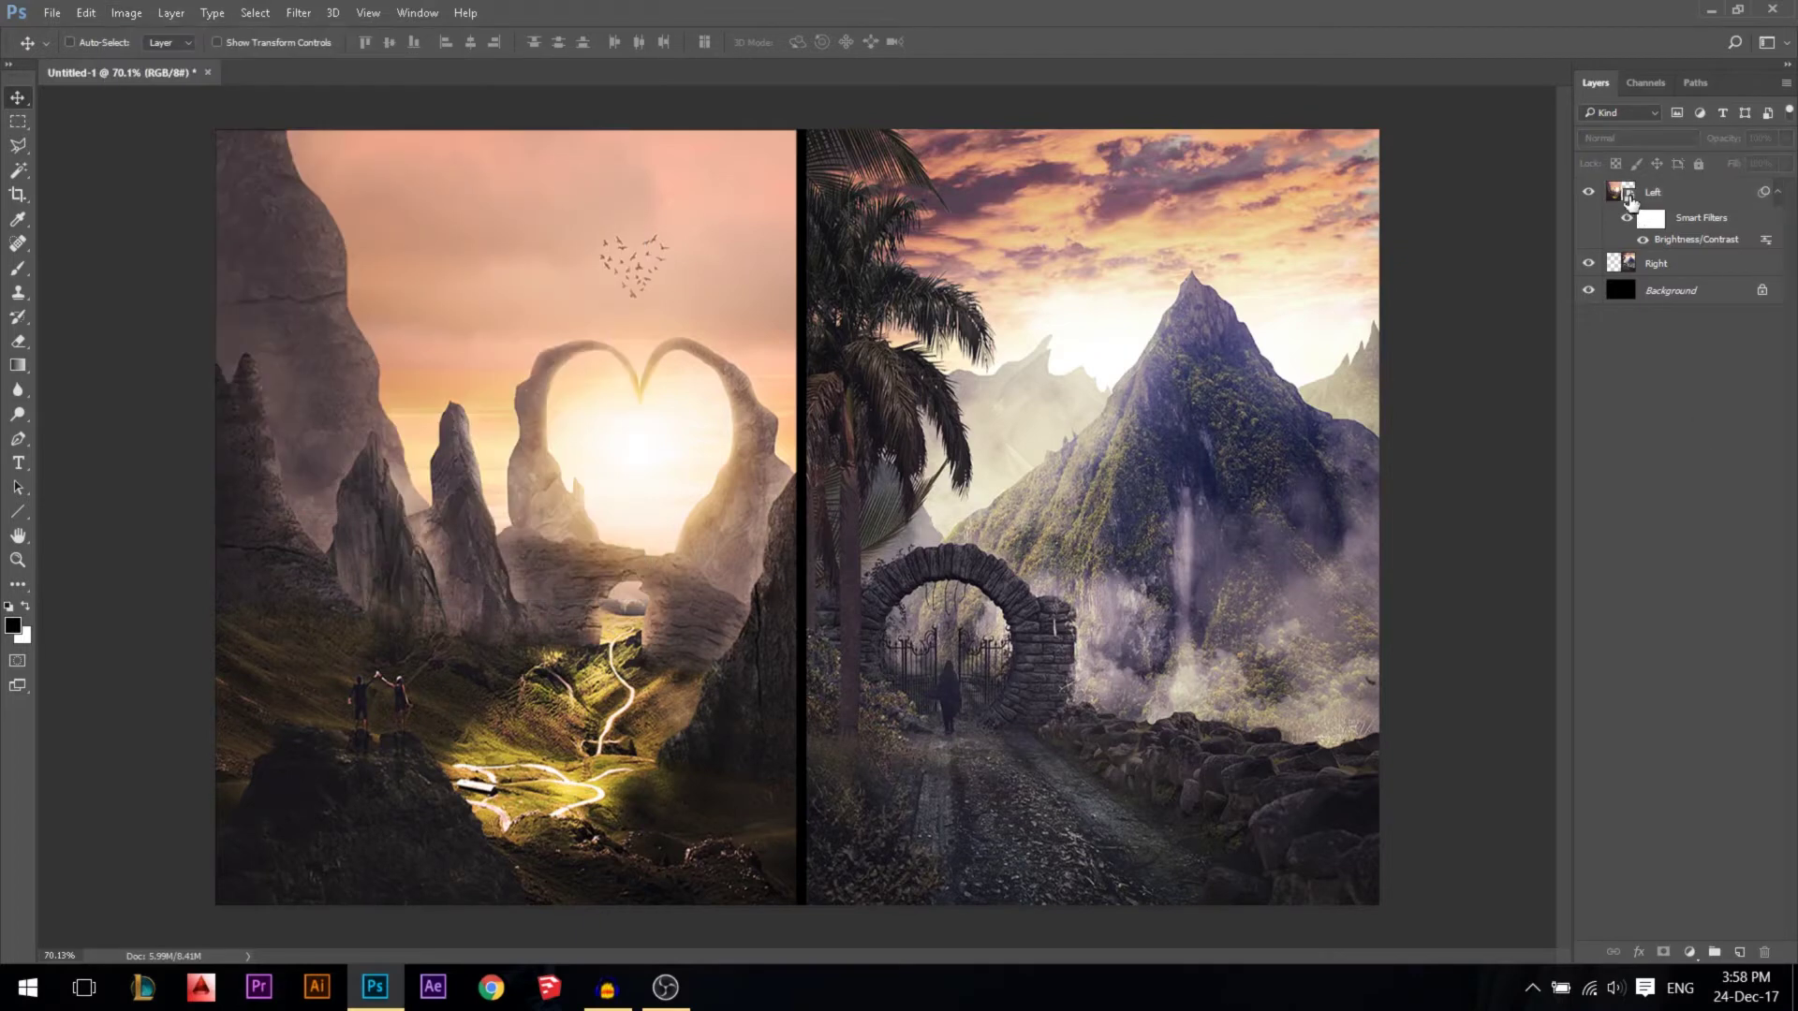
right_click(1657, 193)
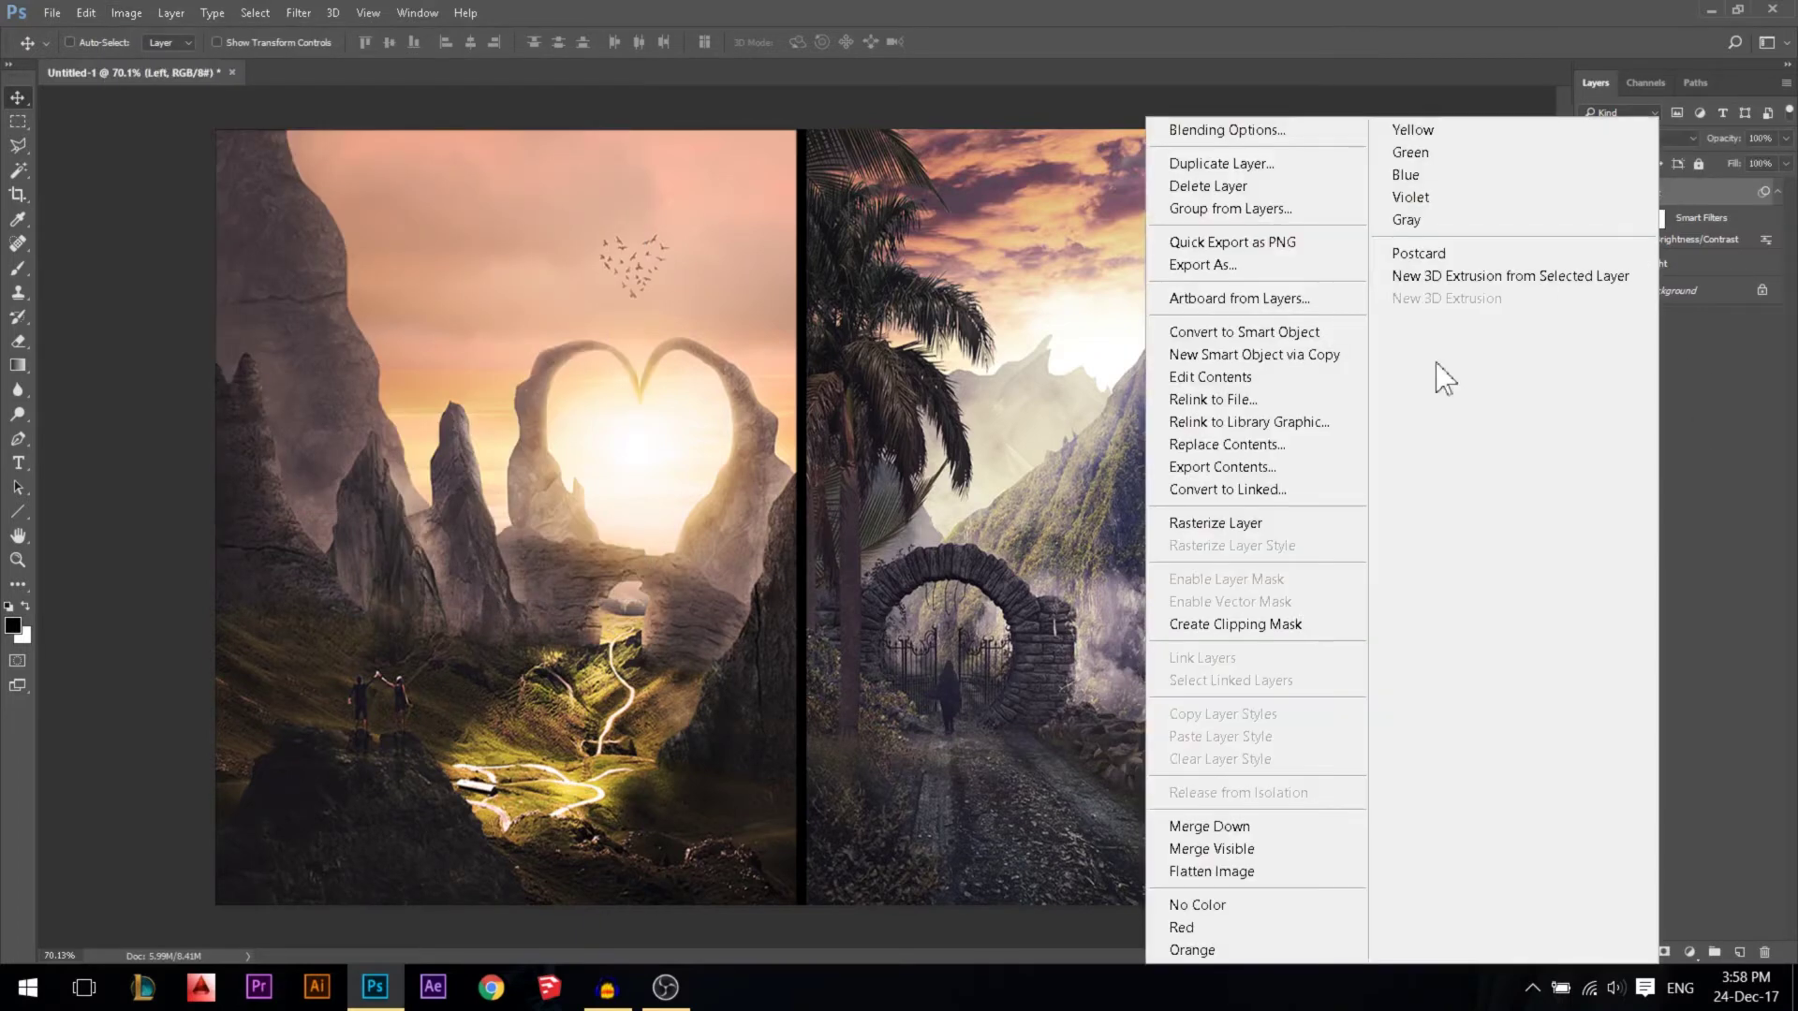
left_click(1678, 374)
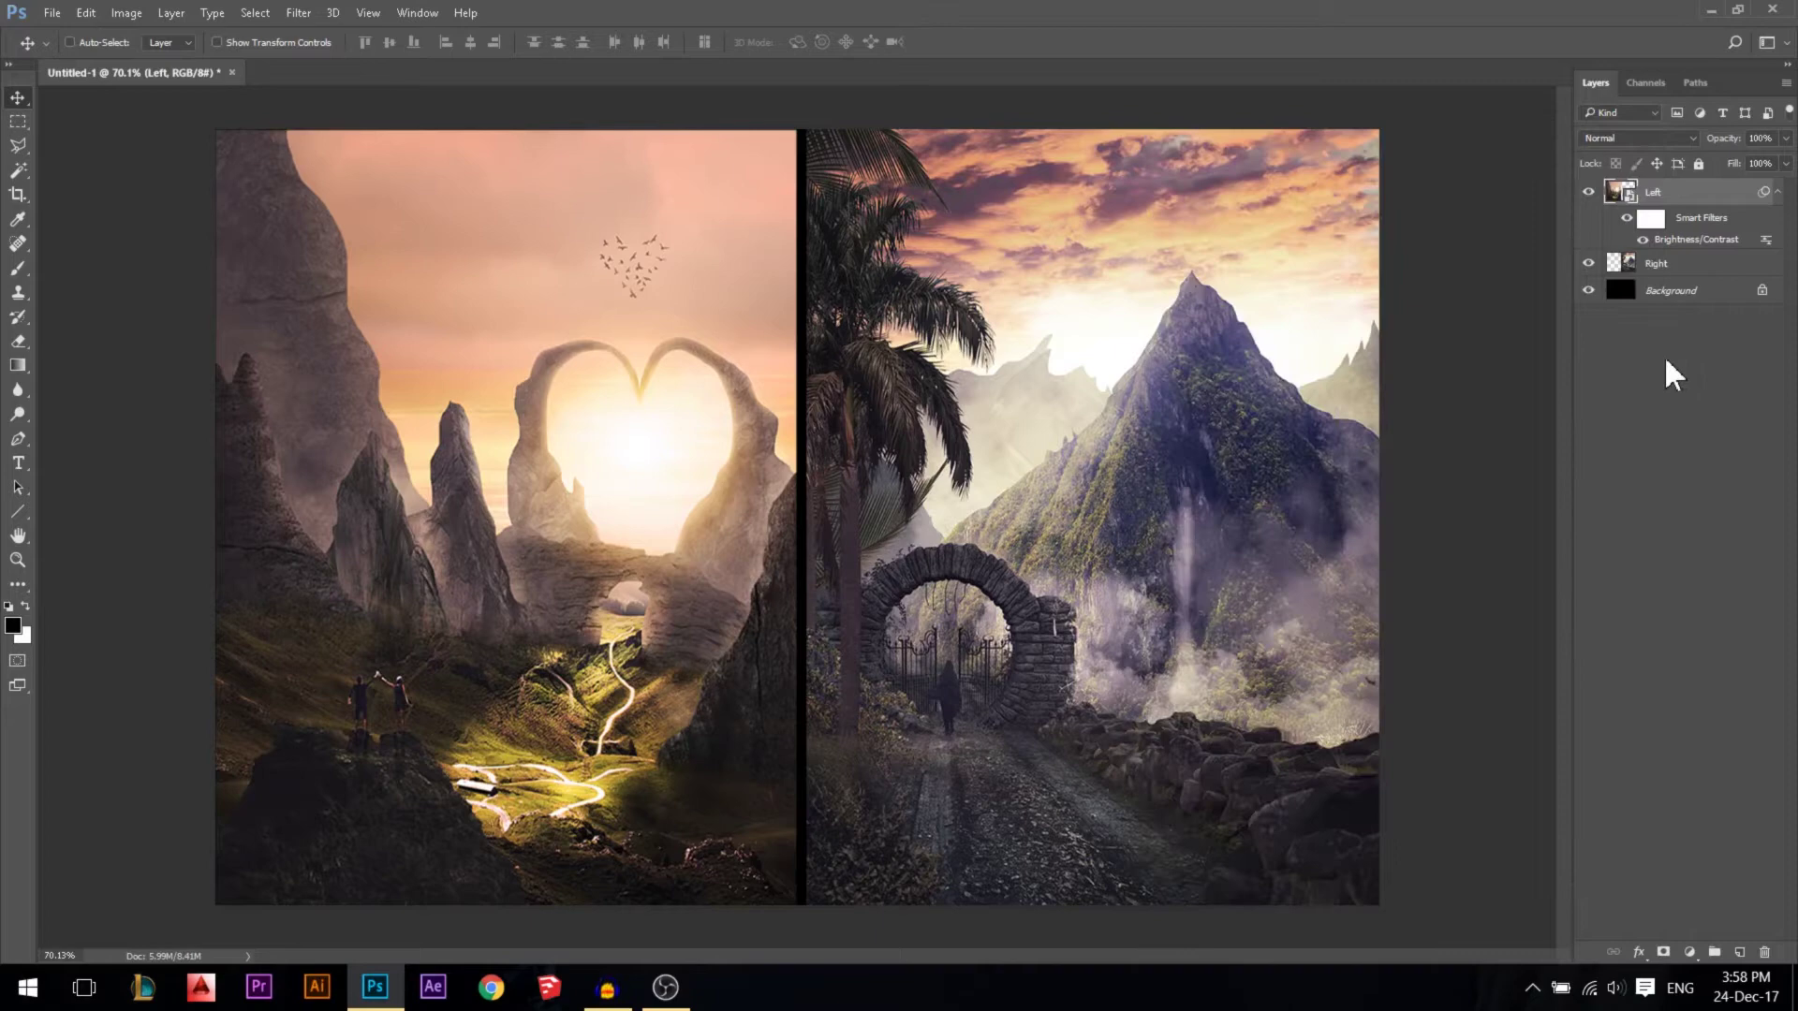
left_click(1657, 267)
right_click(1659, 269)
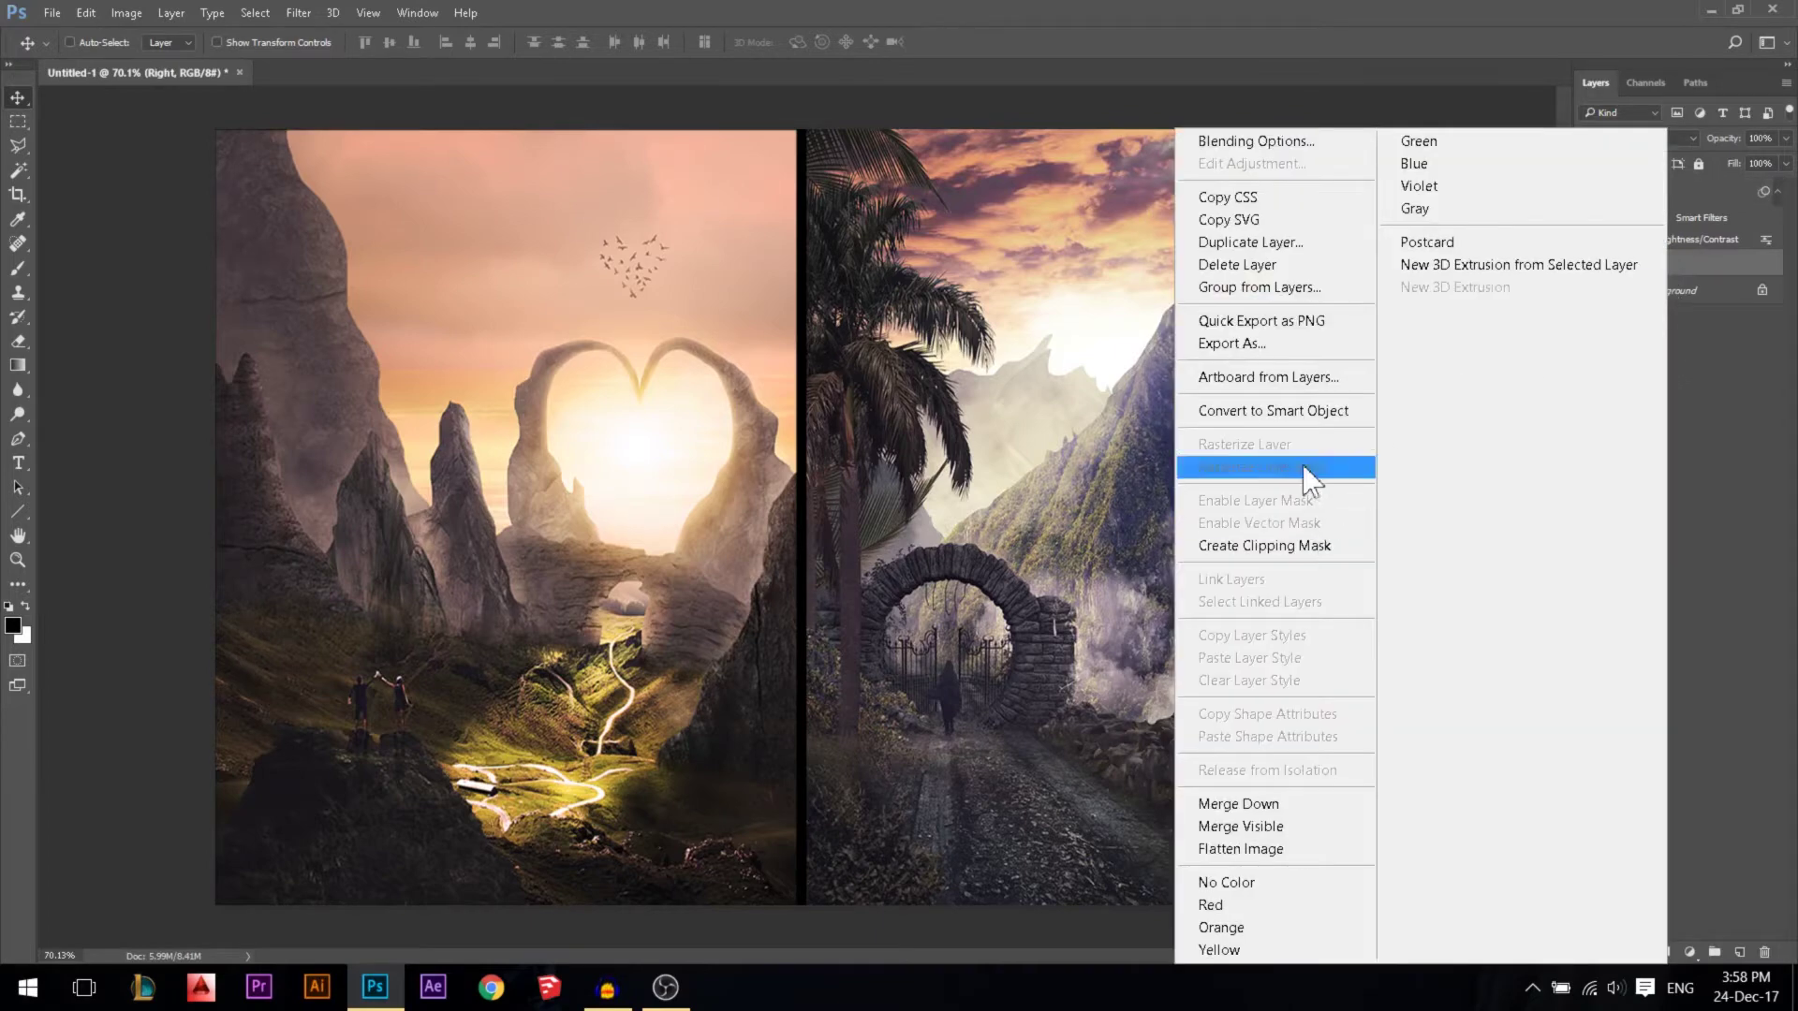
left_click(1325, 411)
right_click(1678, 267)
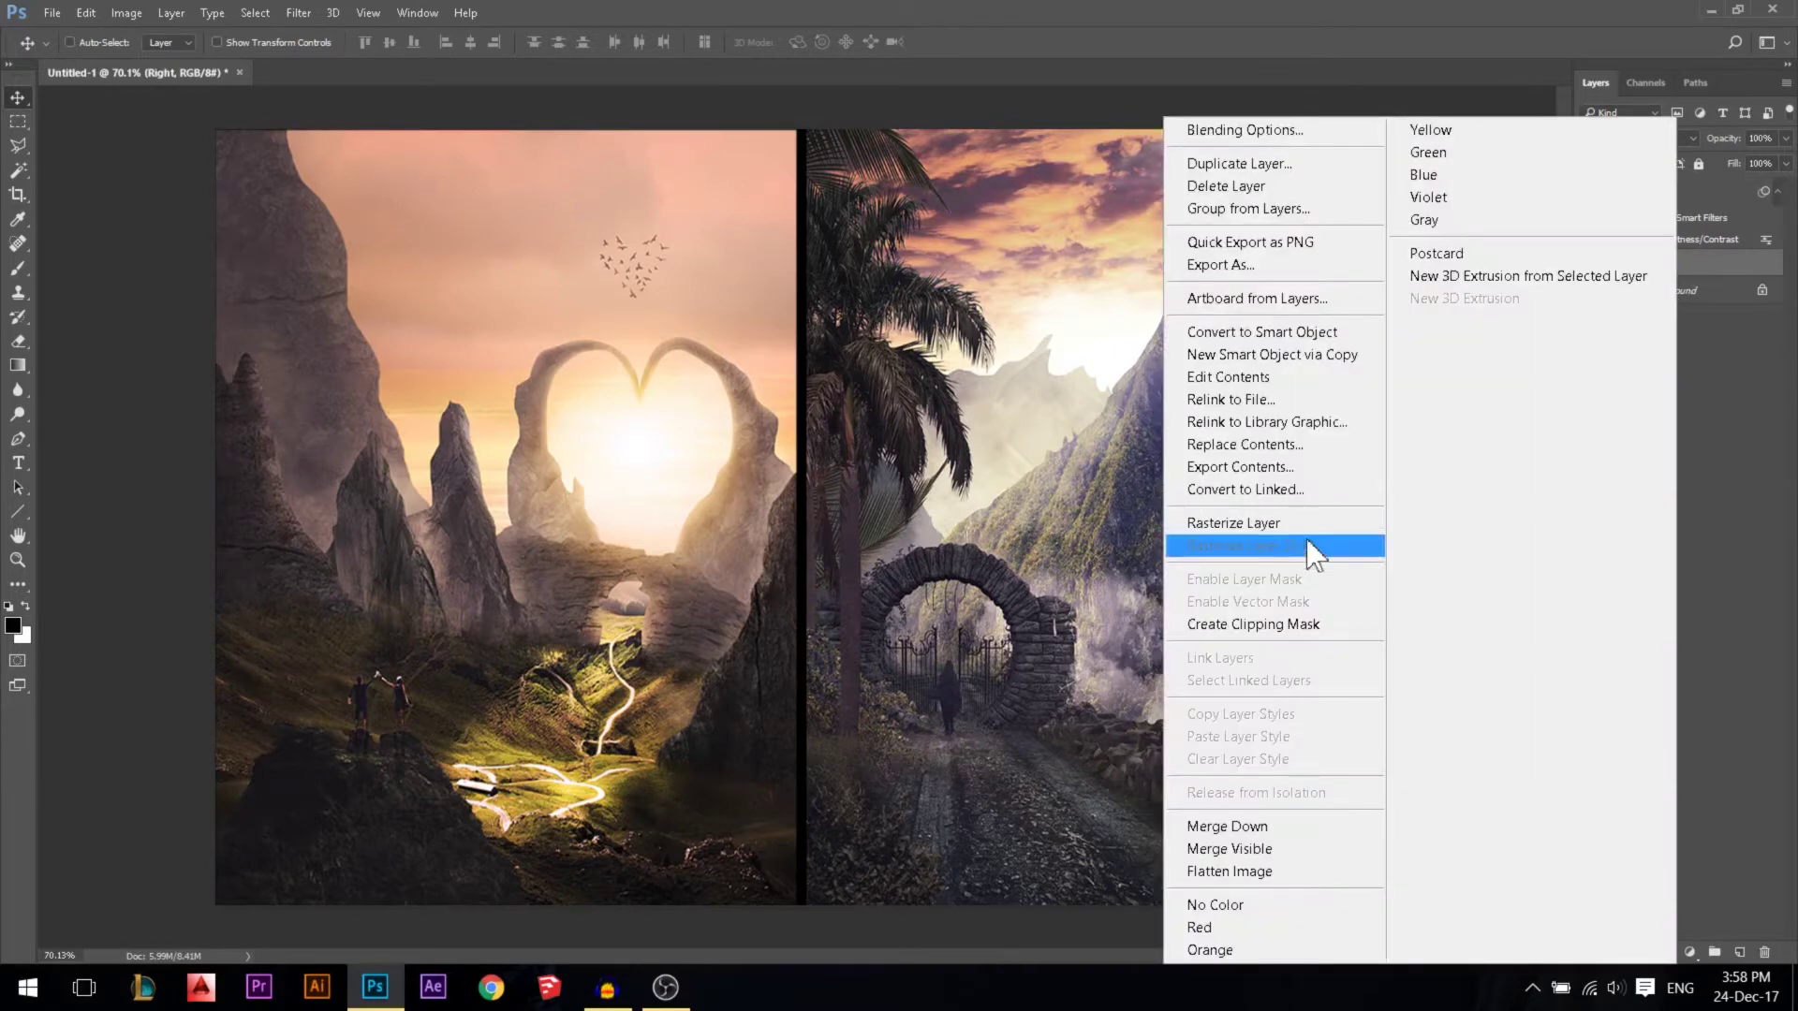
left_click(1283, 524)
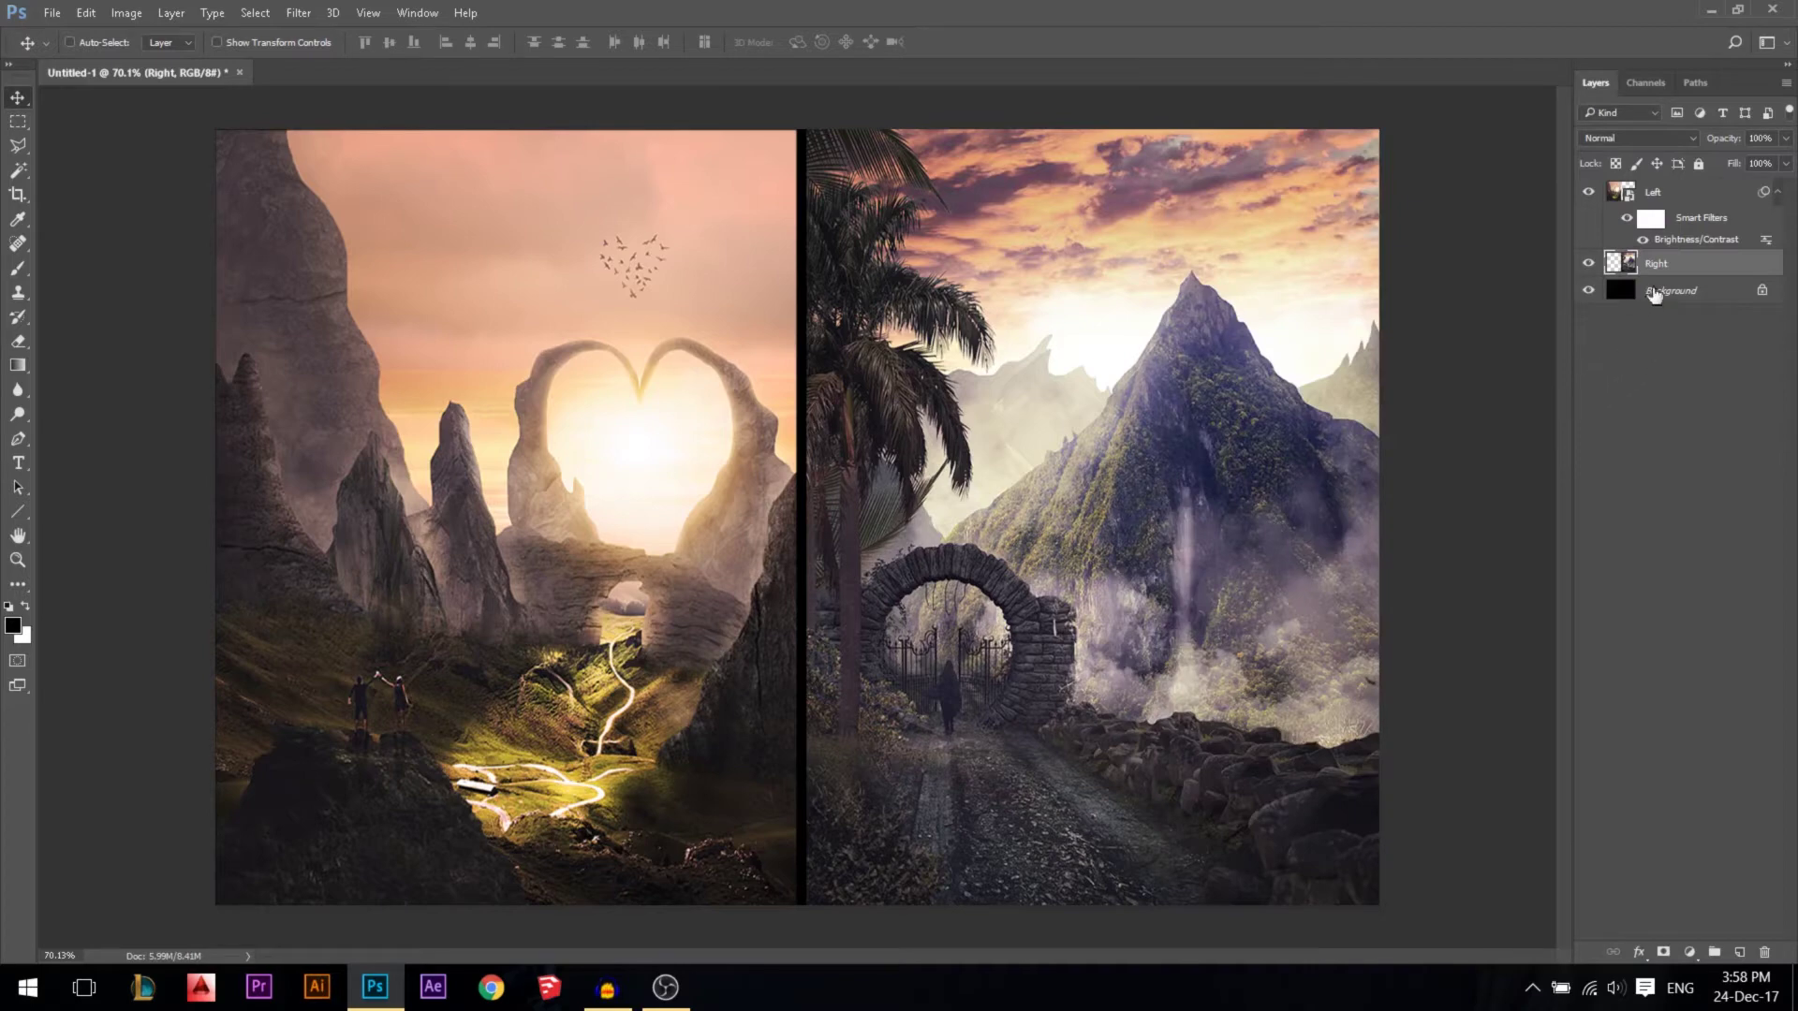
Brighten the Right image with Brightness/Contrast at Brightness 40 and higher contrast
left_click(129, 14)
mouse_move(160, 68)
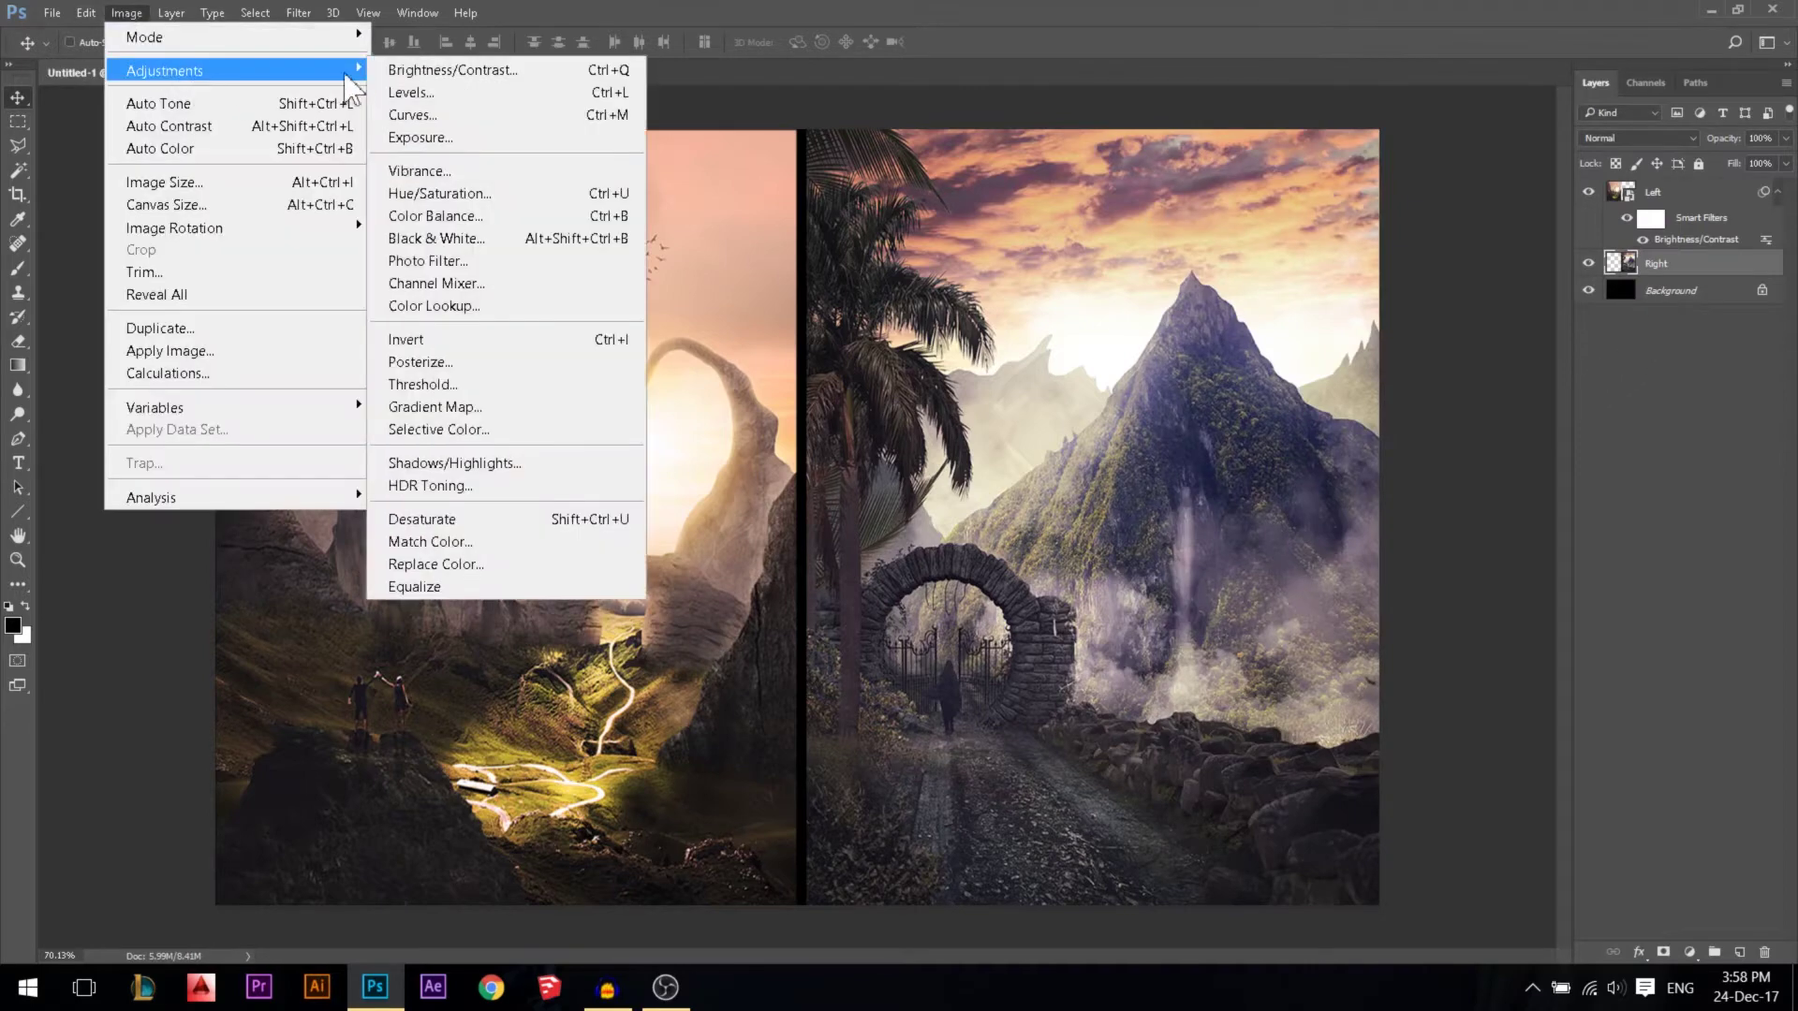
left_click(457, 61)
left_click_drag(1236, 125, 604, 234)
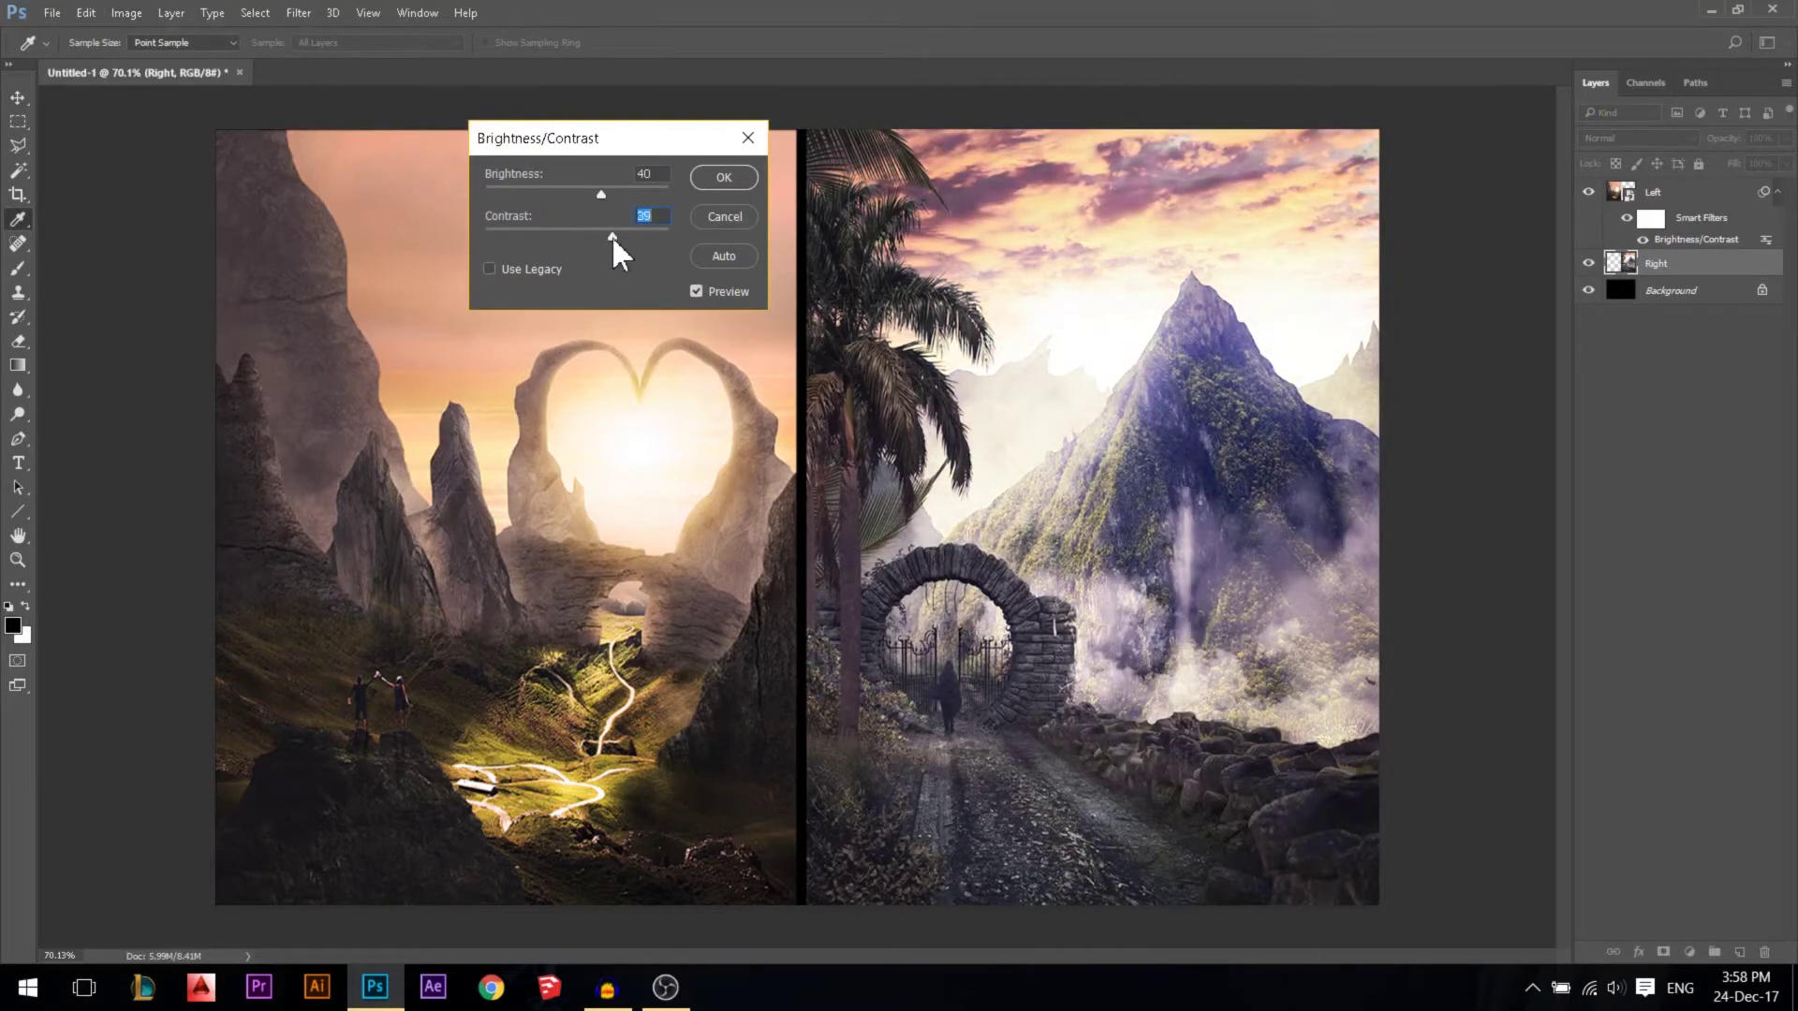
left_click(723, 177)
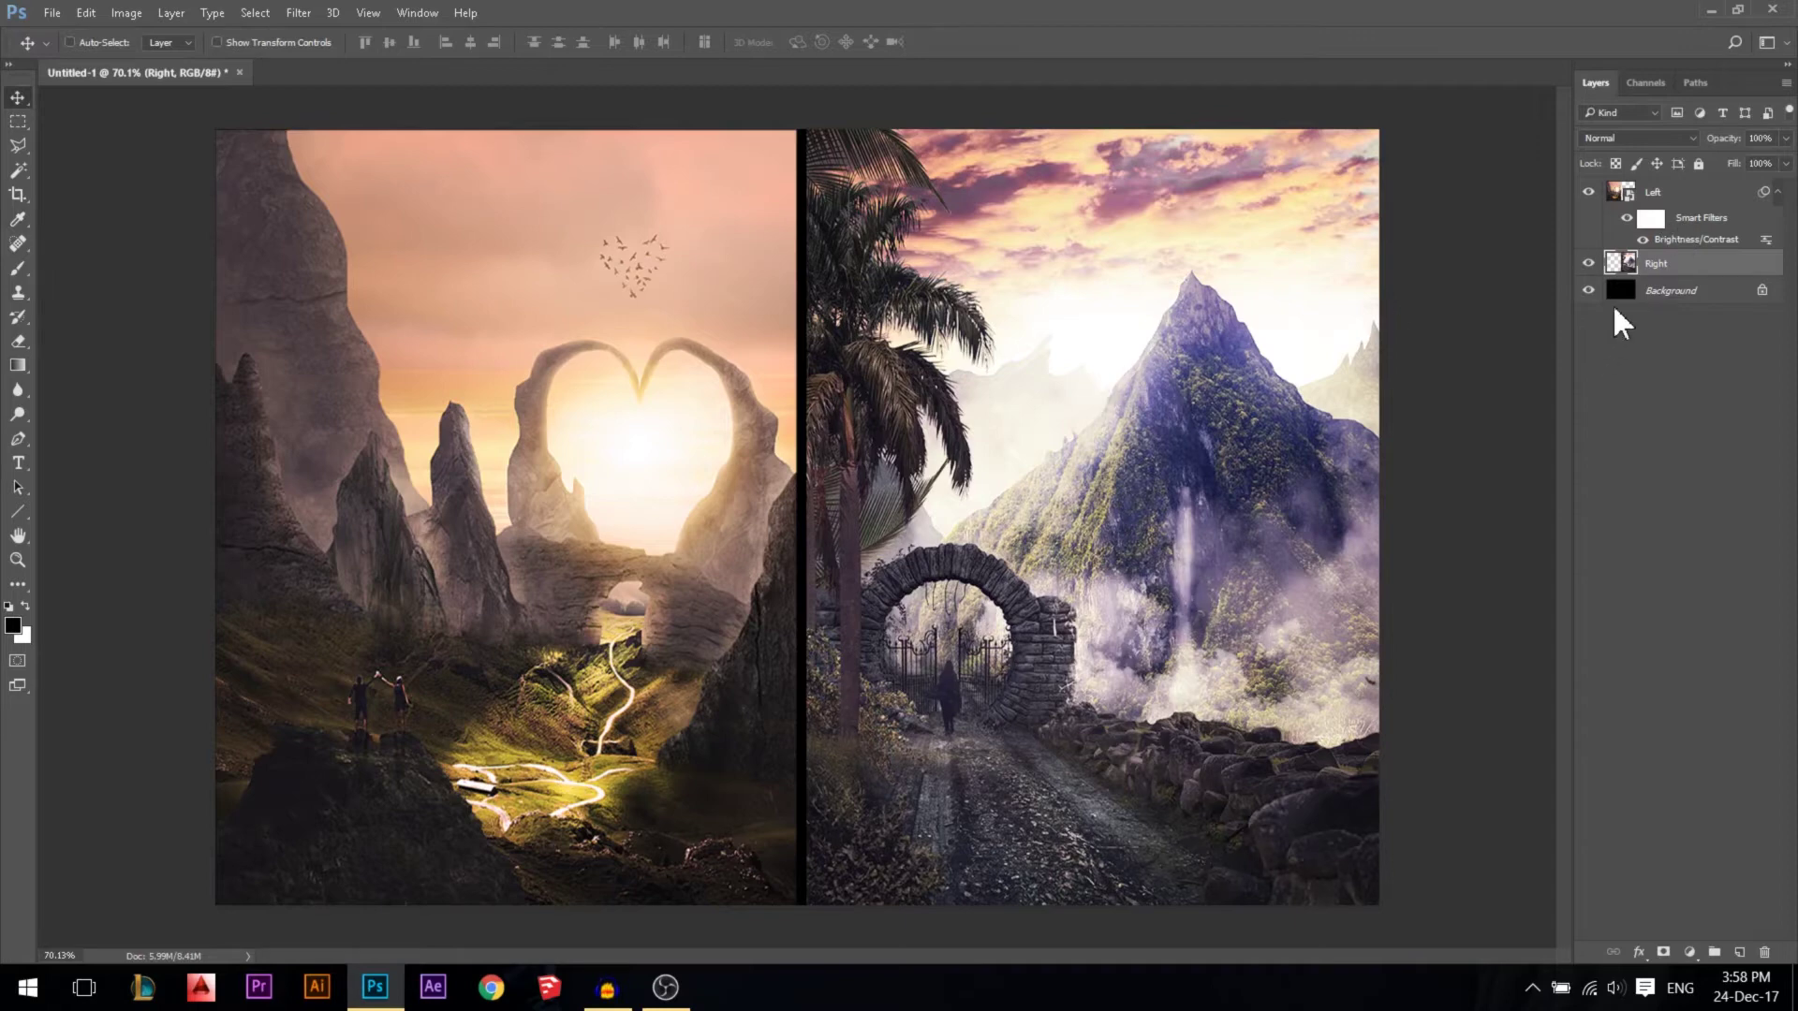
left_click(1663, 197)
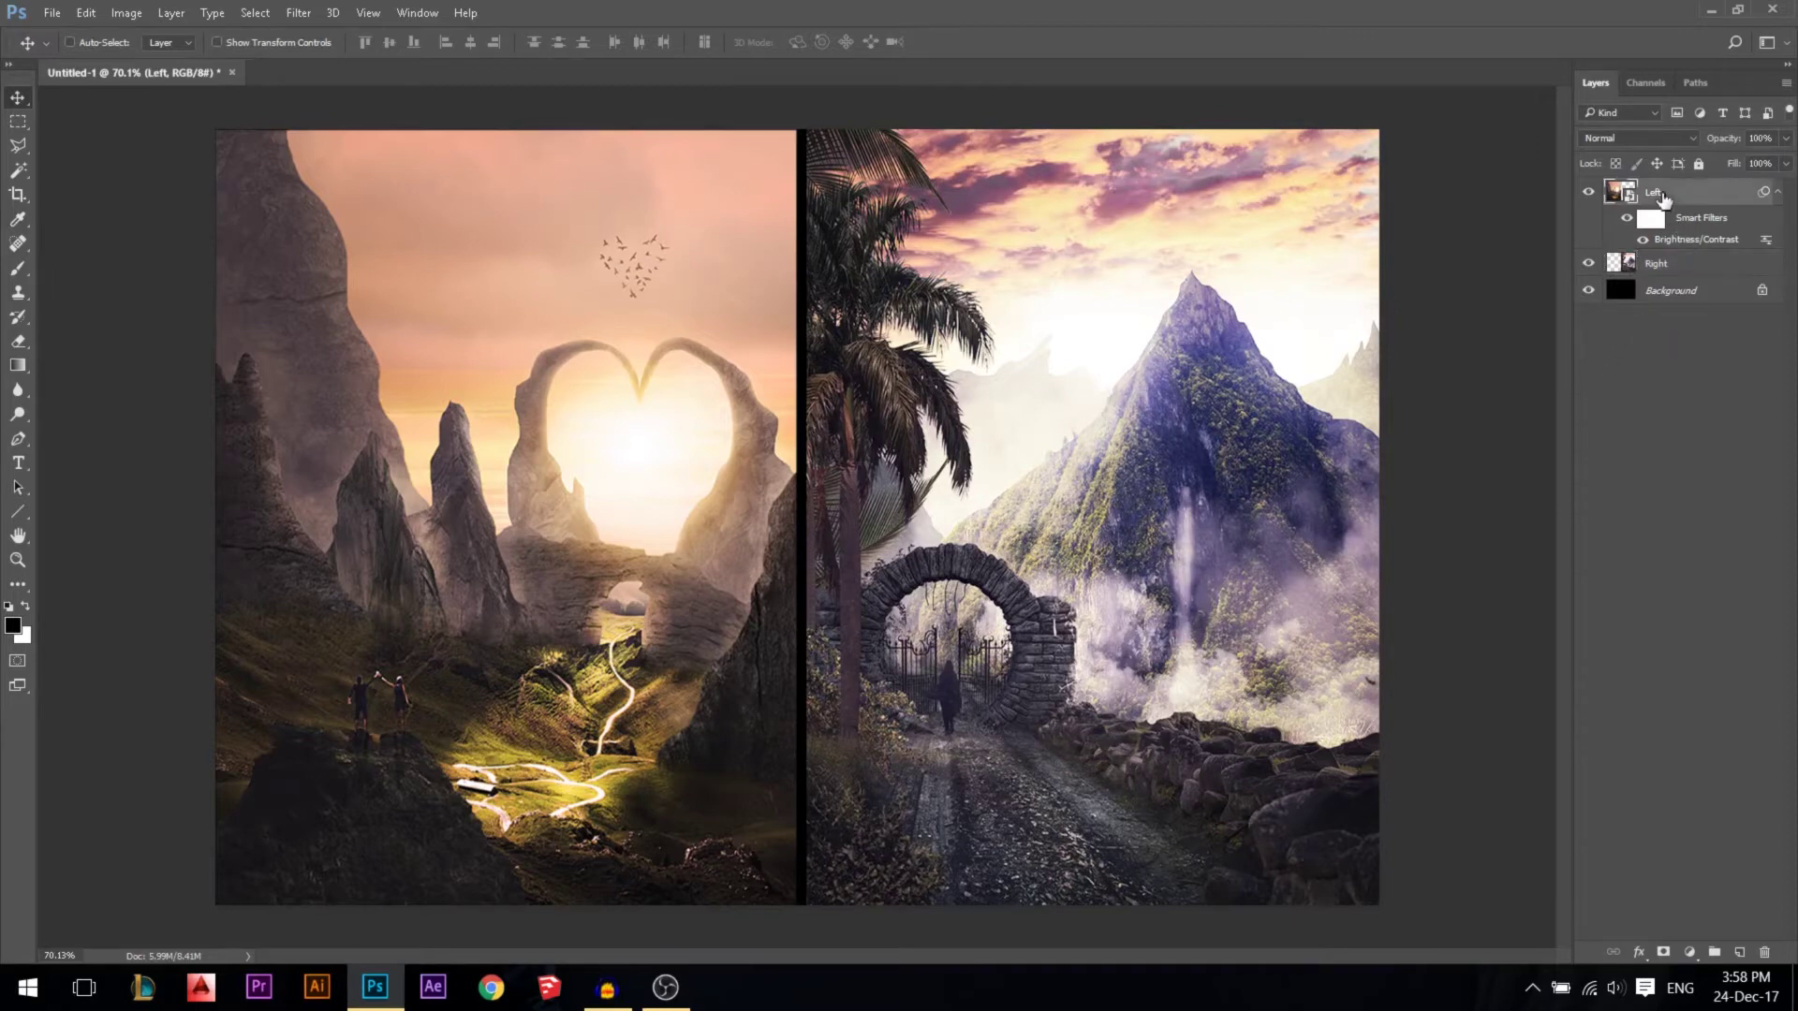
double_click(1688, 241)
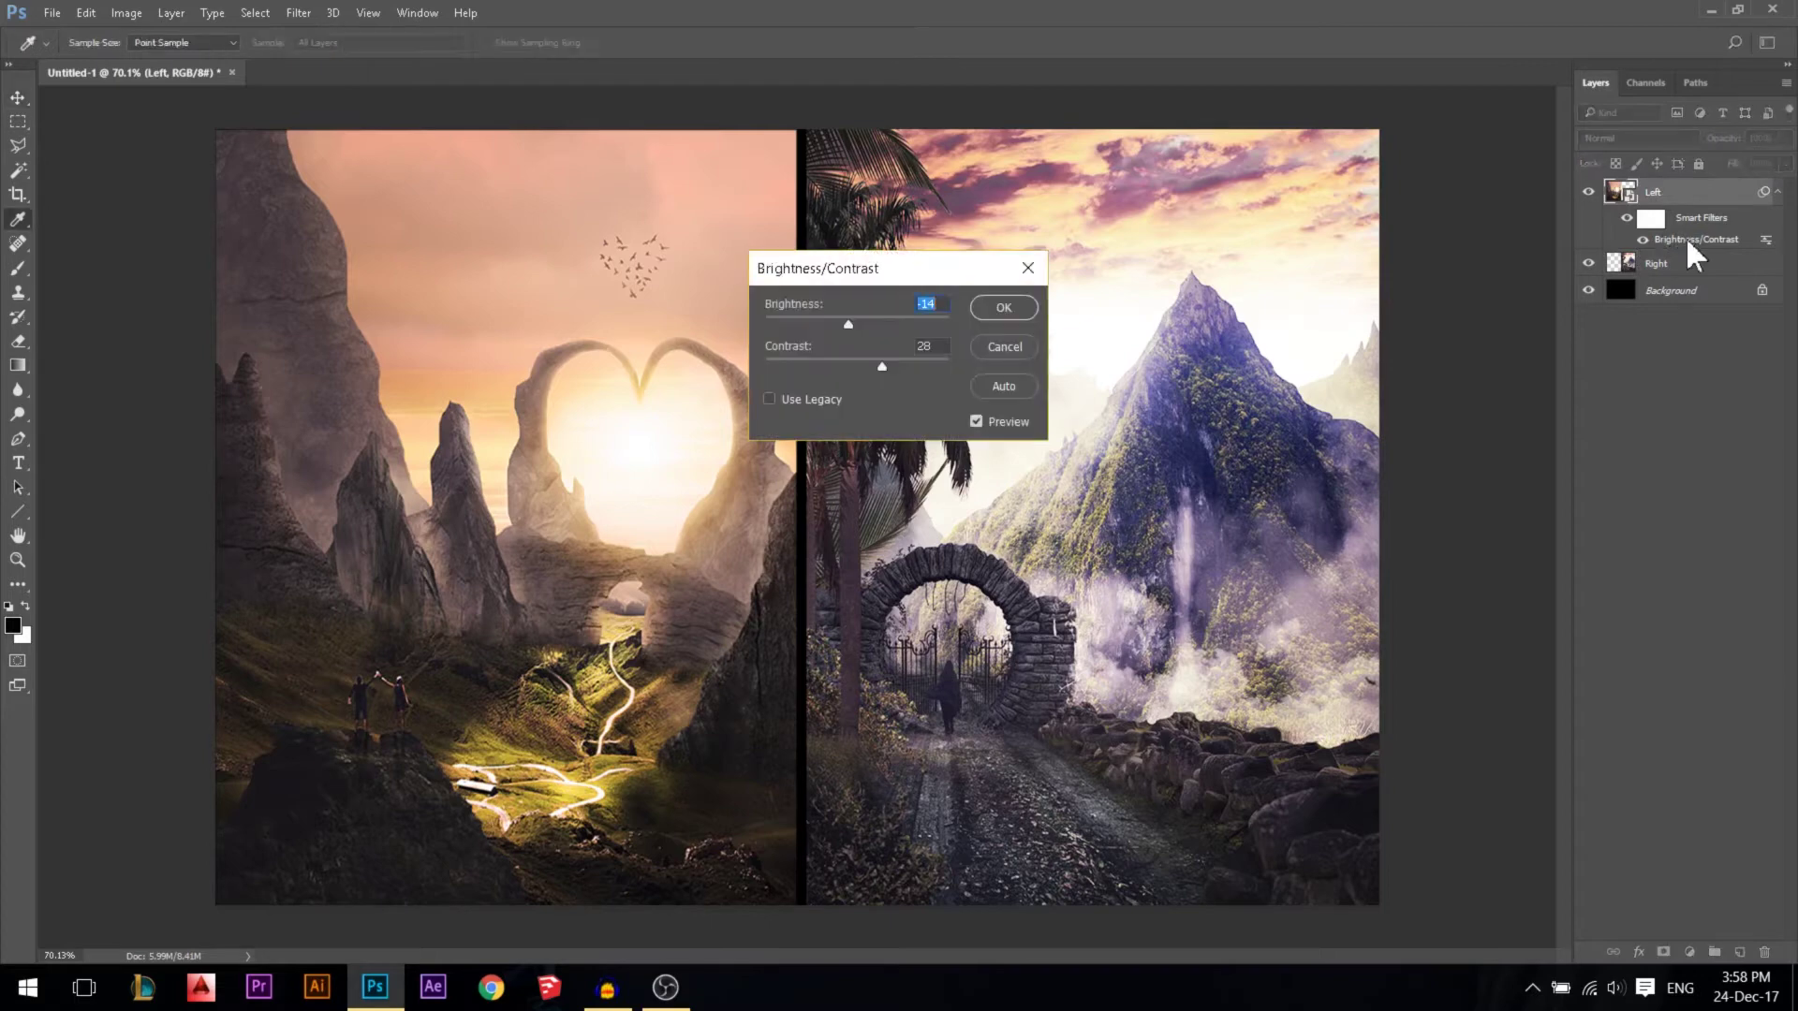
left_click_drag(851, 366, 891, 366)
key("Return")
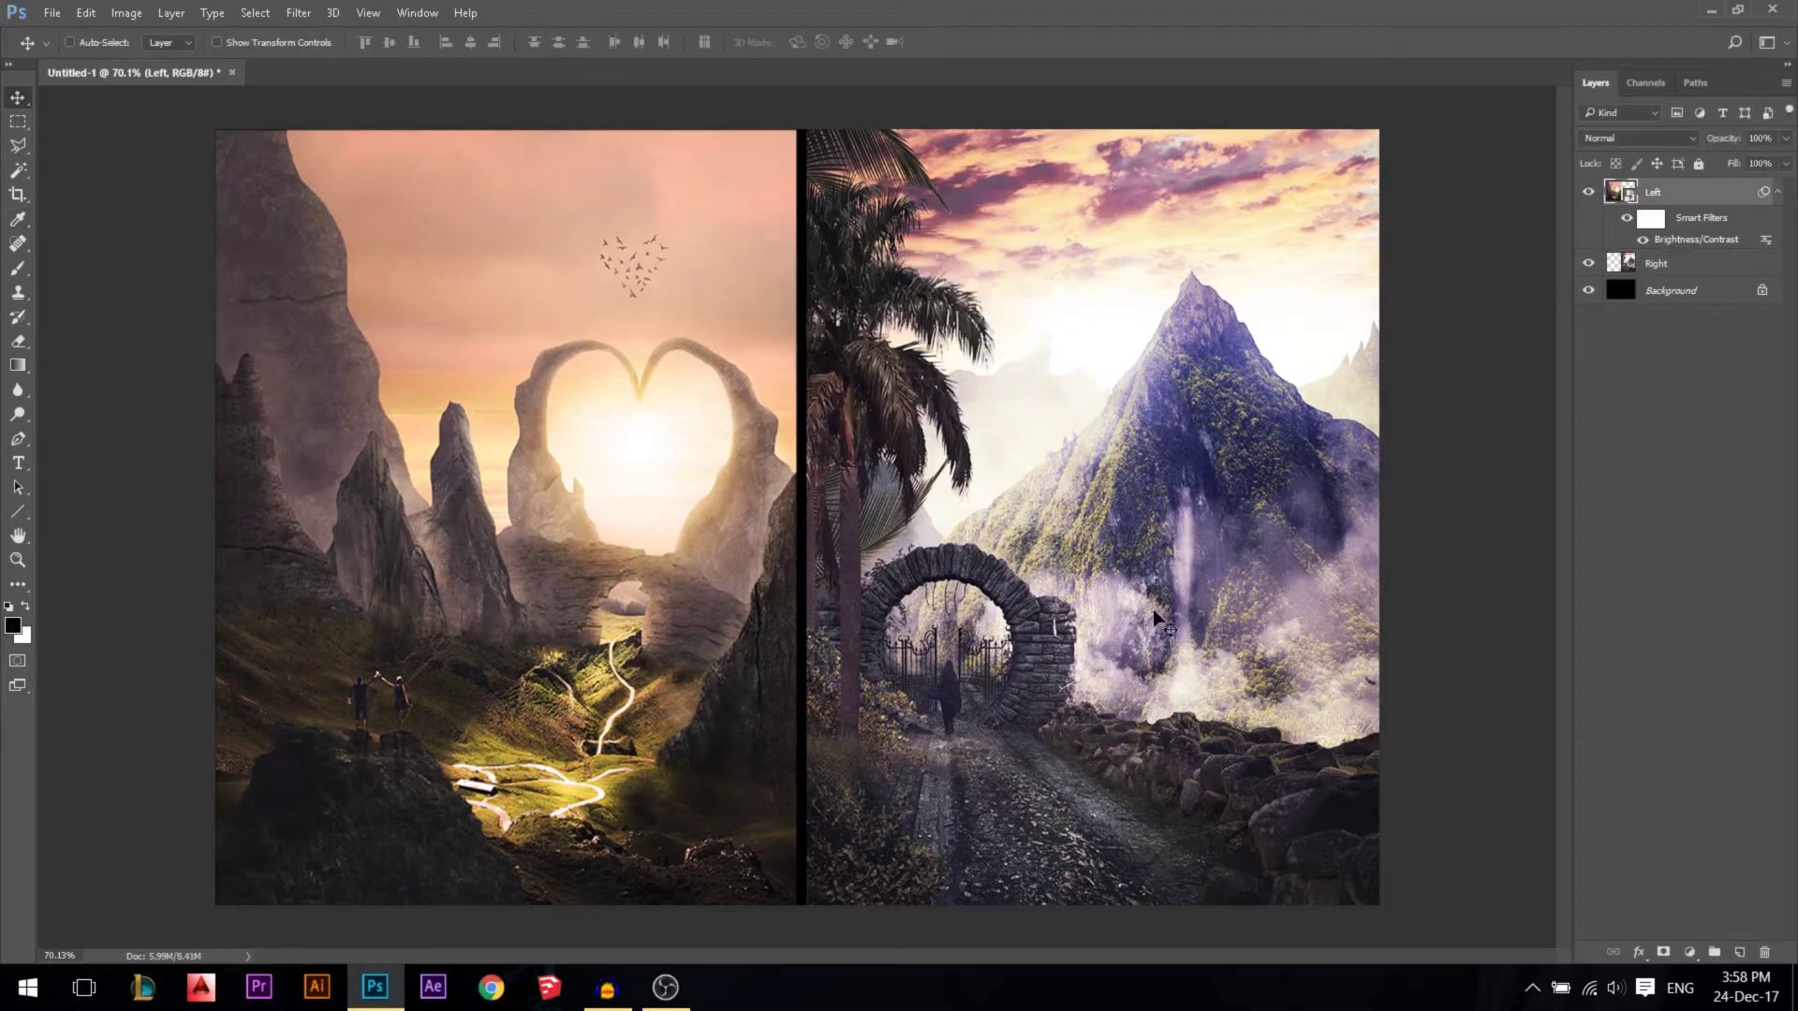
left_click(1184, 365)
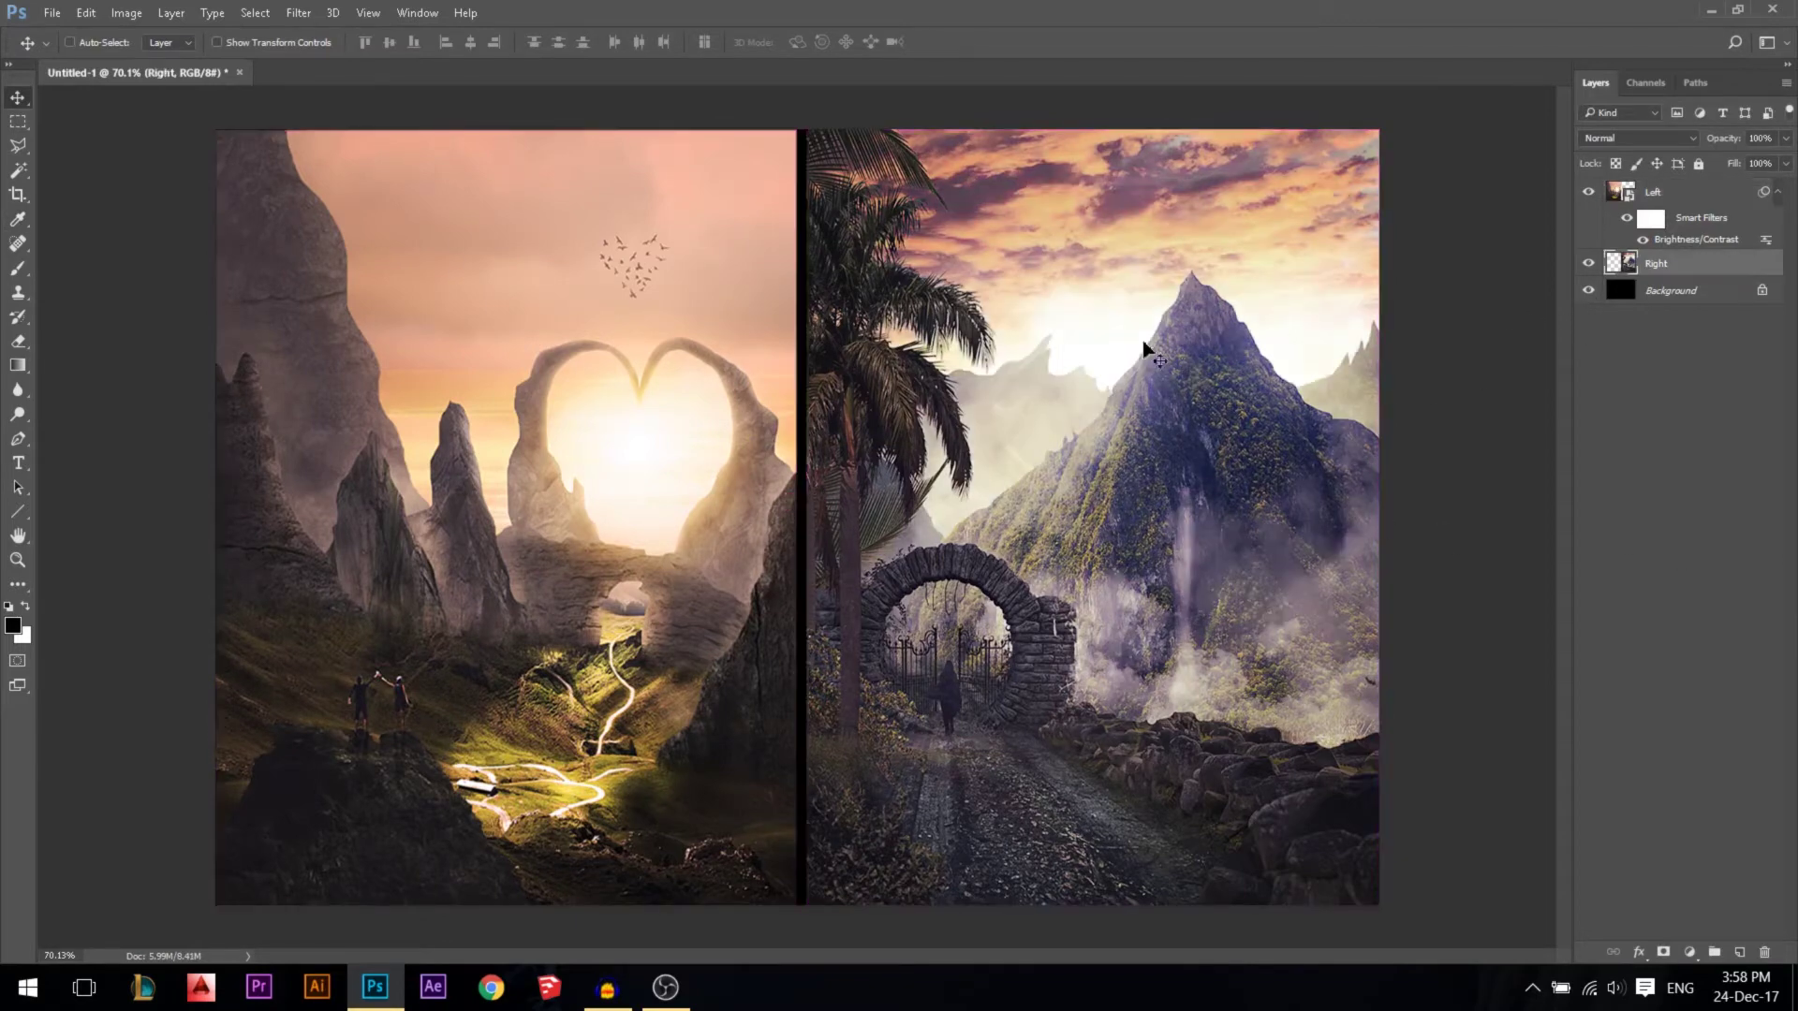
double_click(1693, 240)
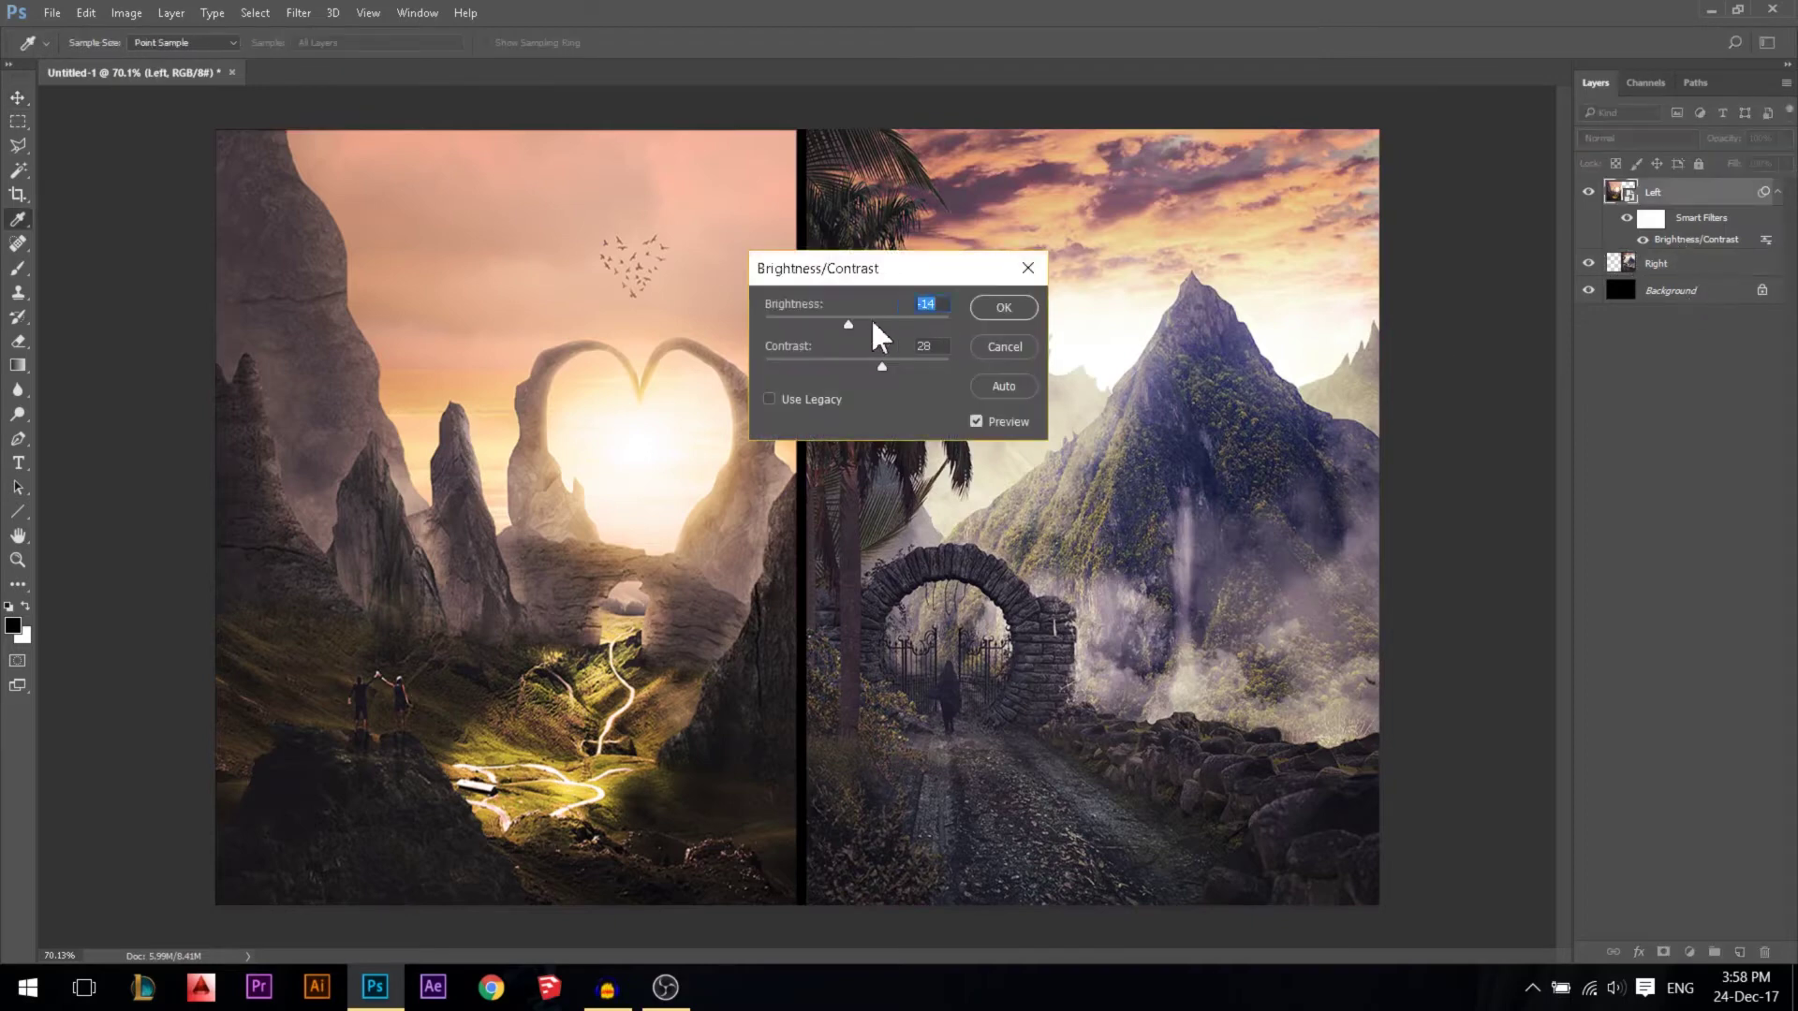
left_click(1007, 344)
key("v")
key("alt+bracketleft")
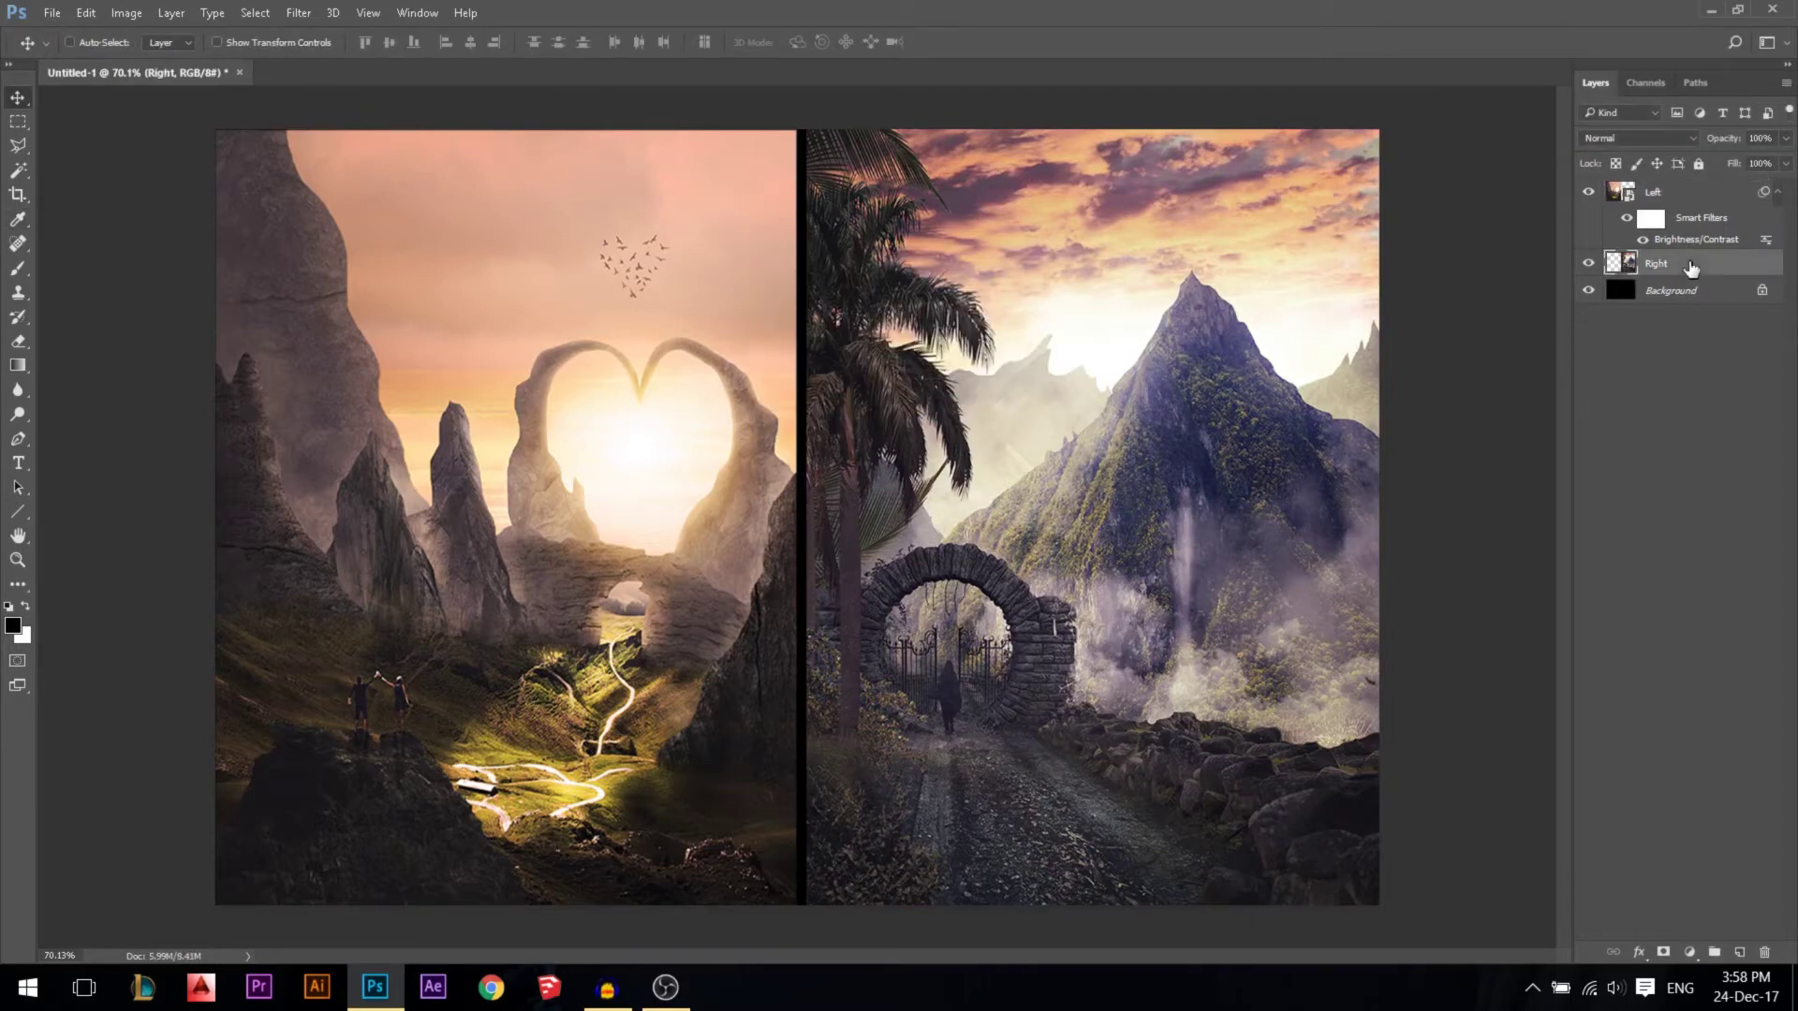
left_click(1662, 202)
left_click(127, 13)
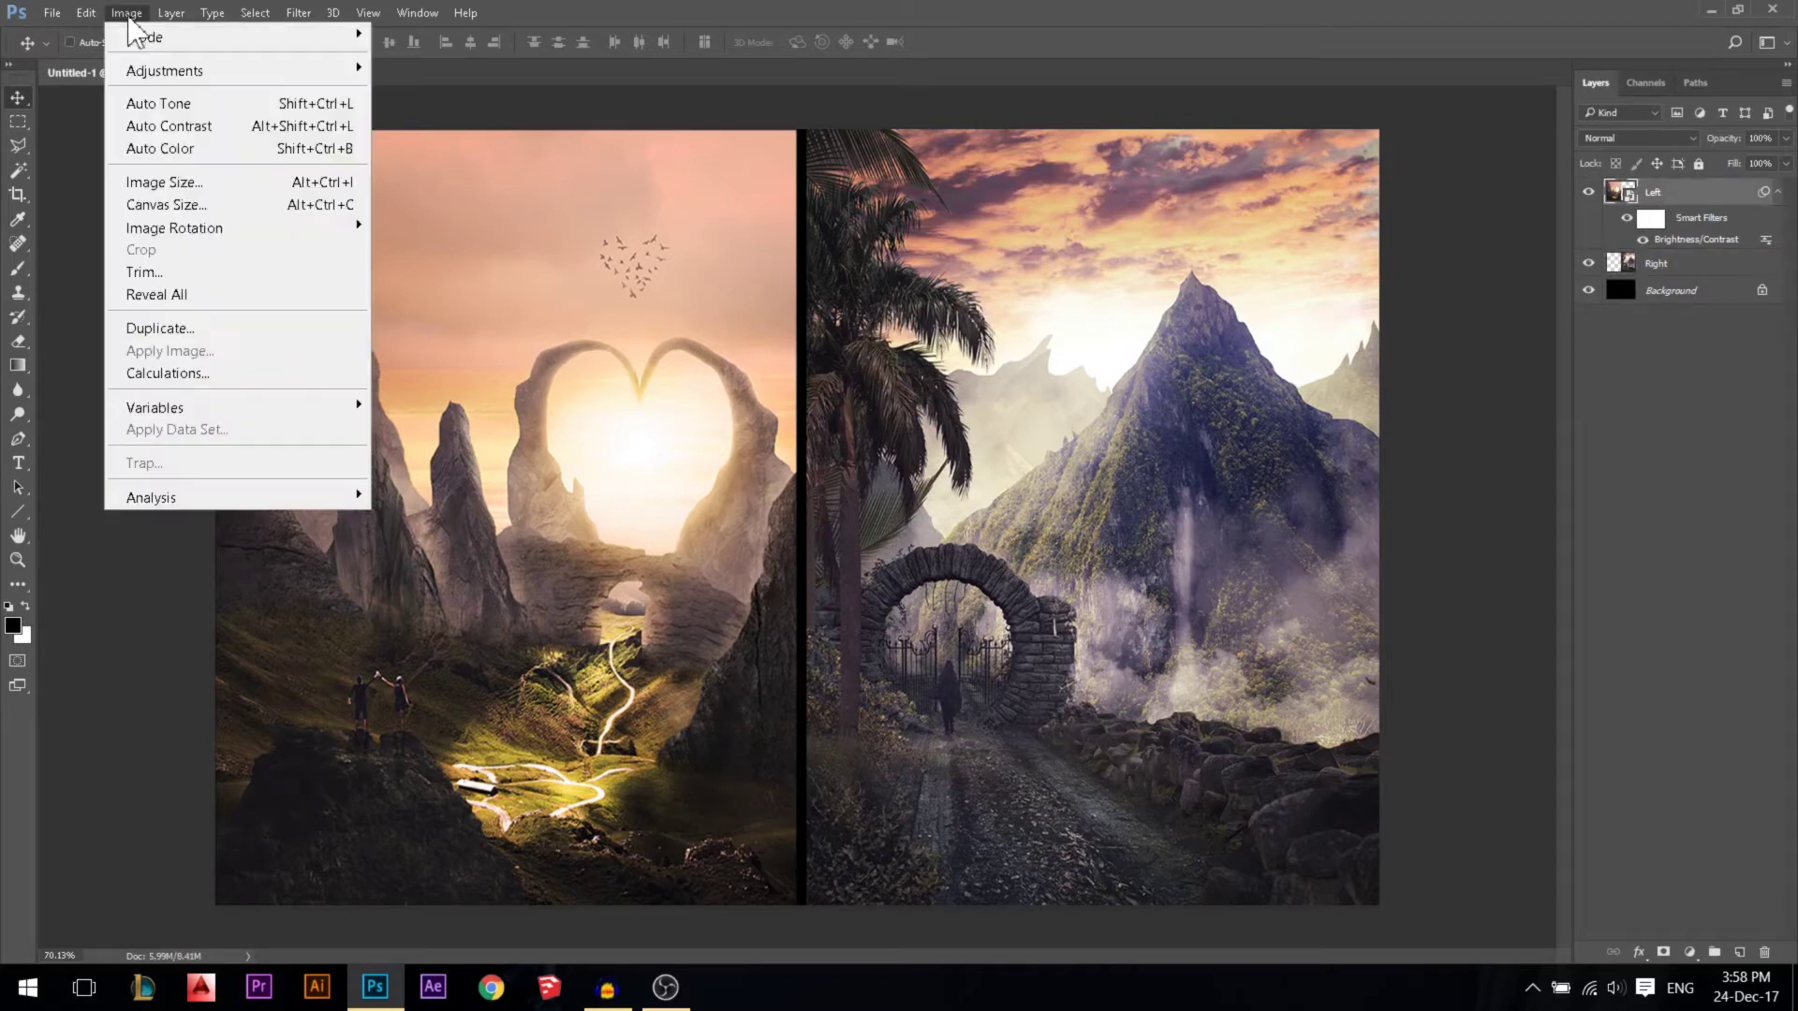
mouse_move(160, 71)
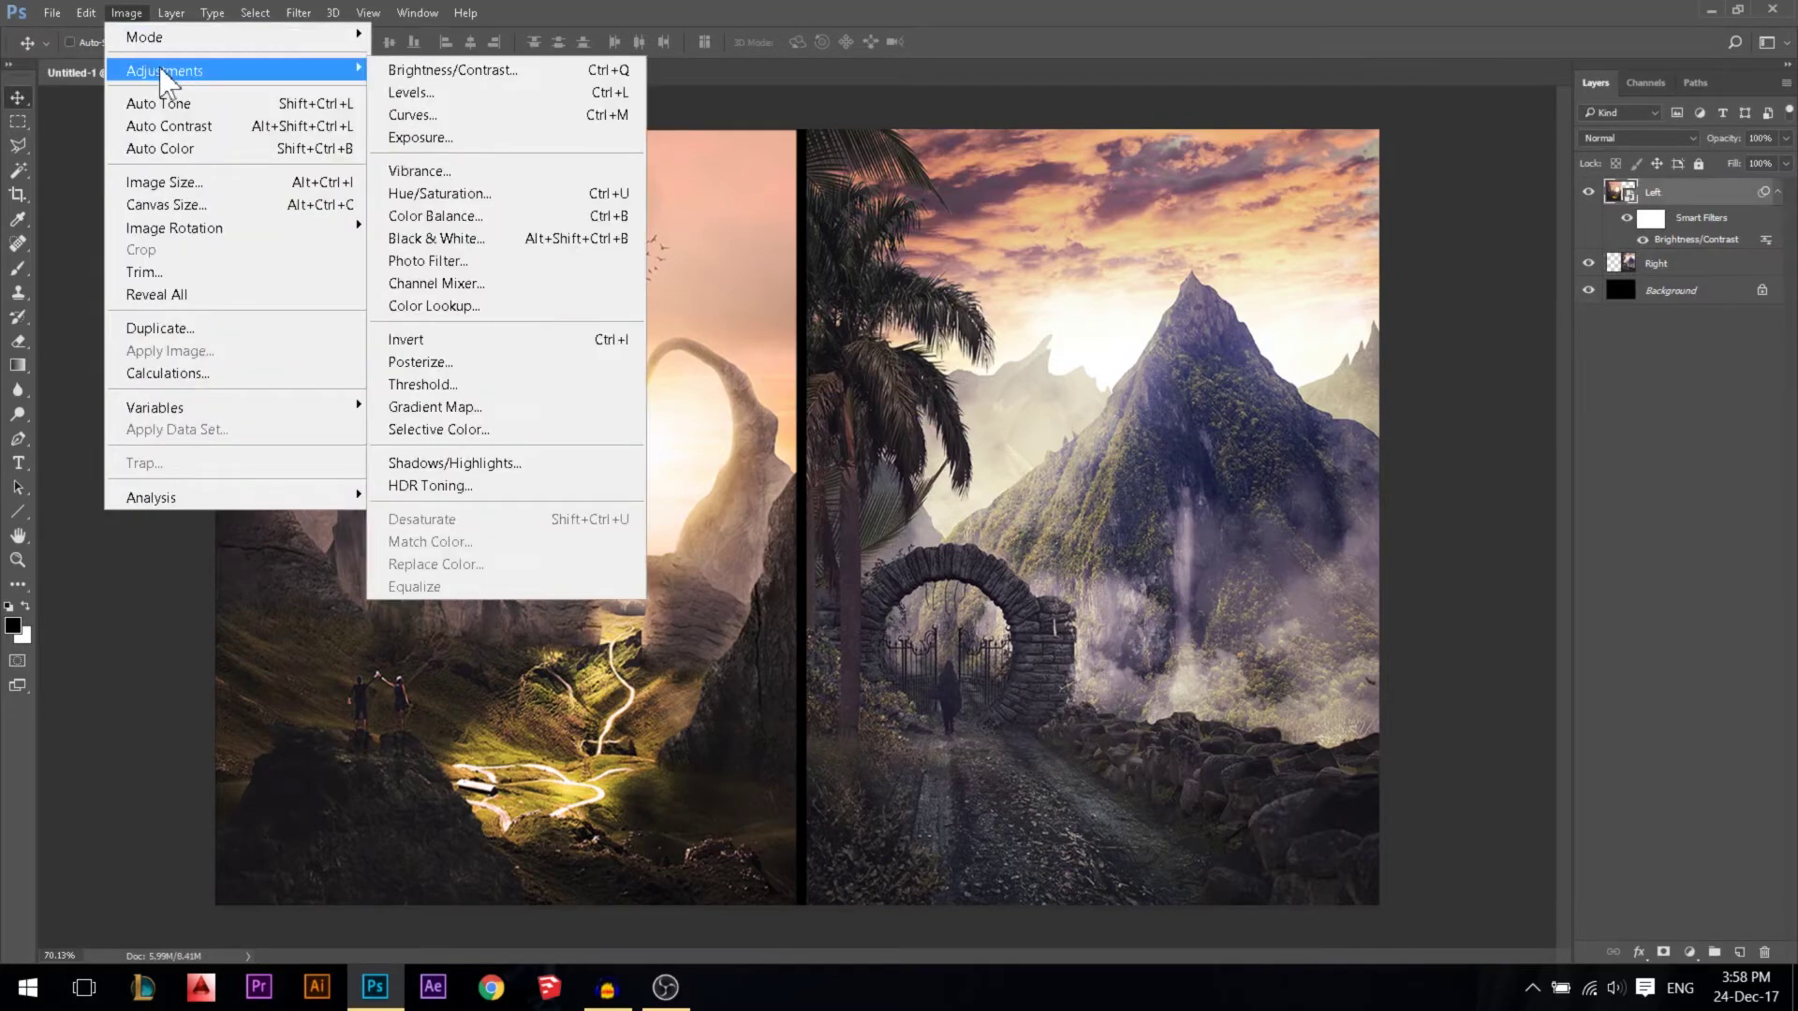
left_click(453, 115)
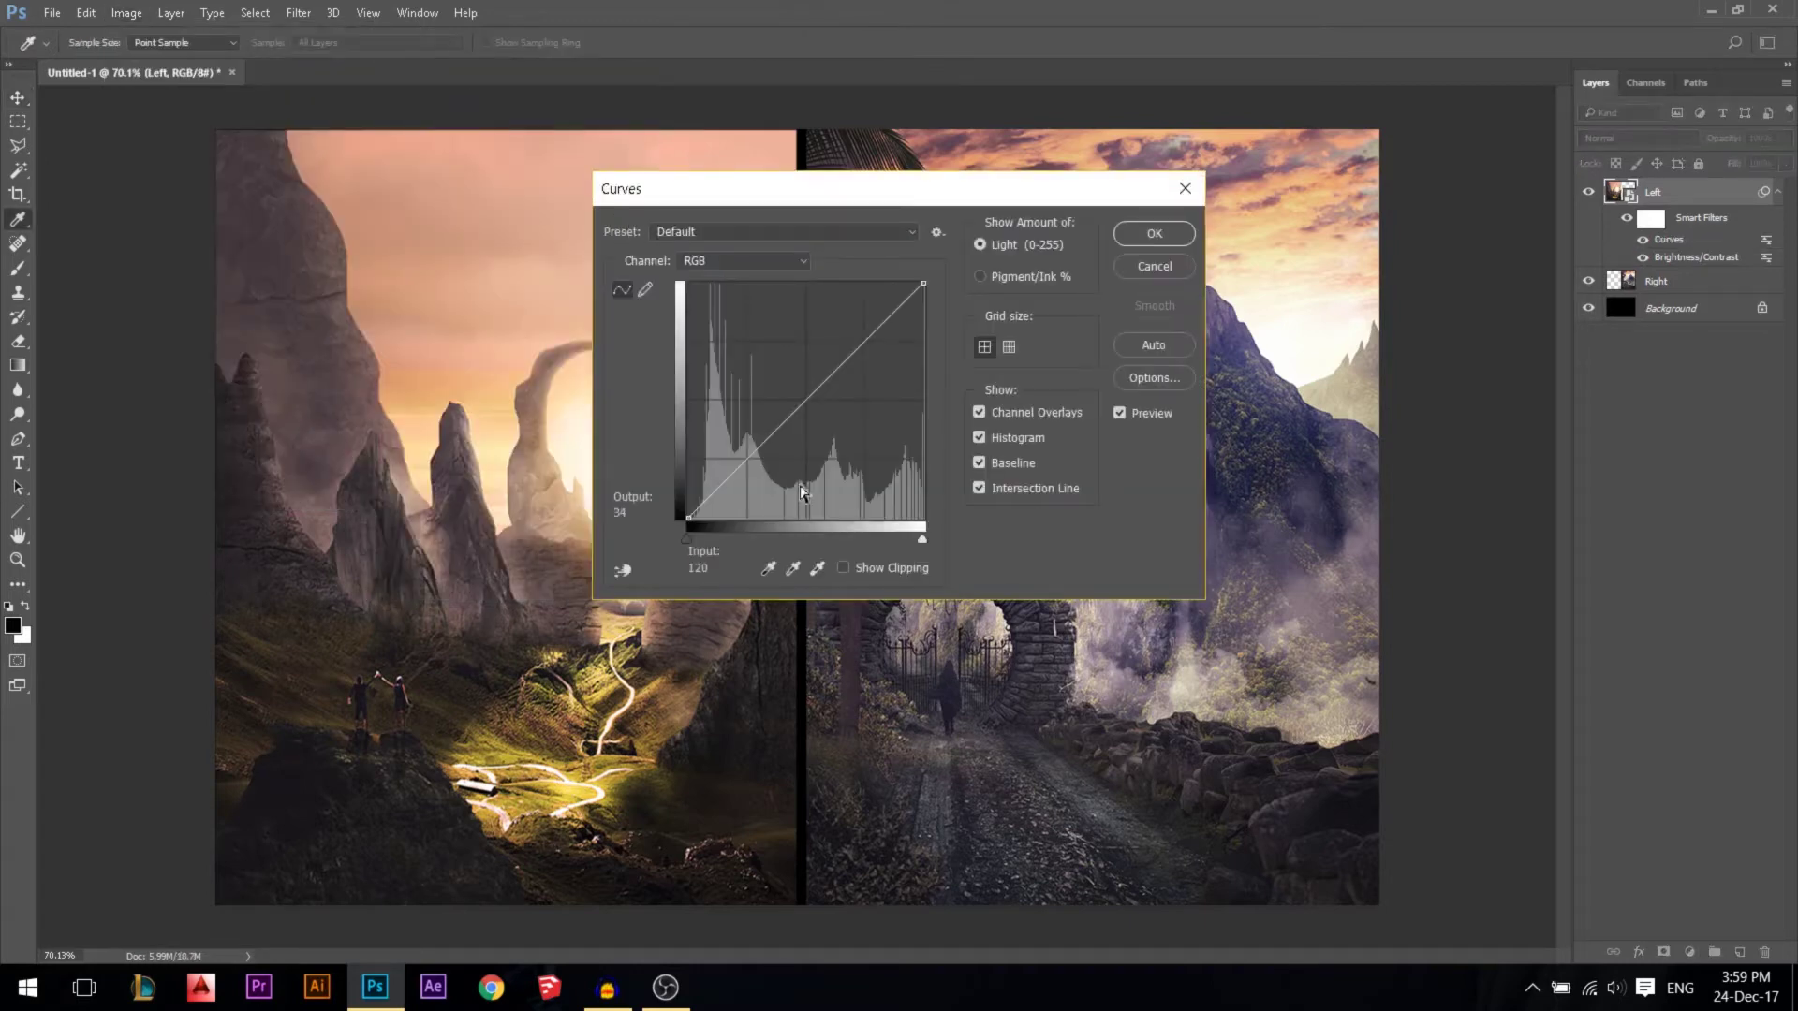
left_click_drag(861, 178, 1089, 94)
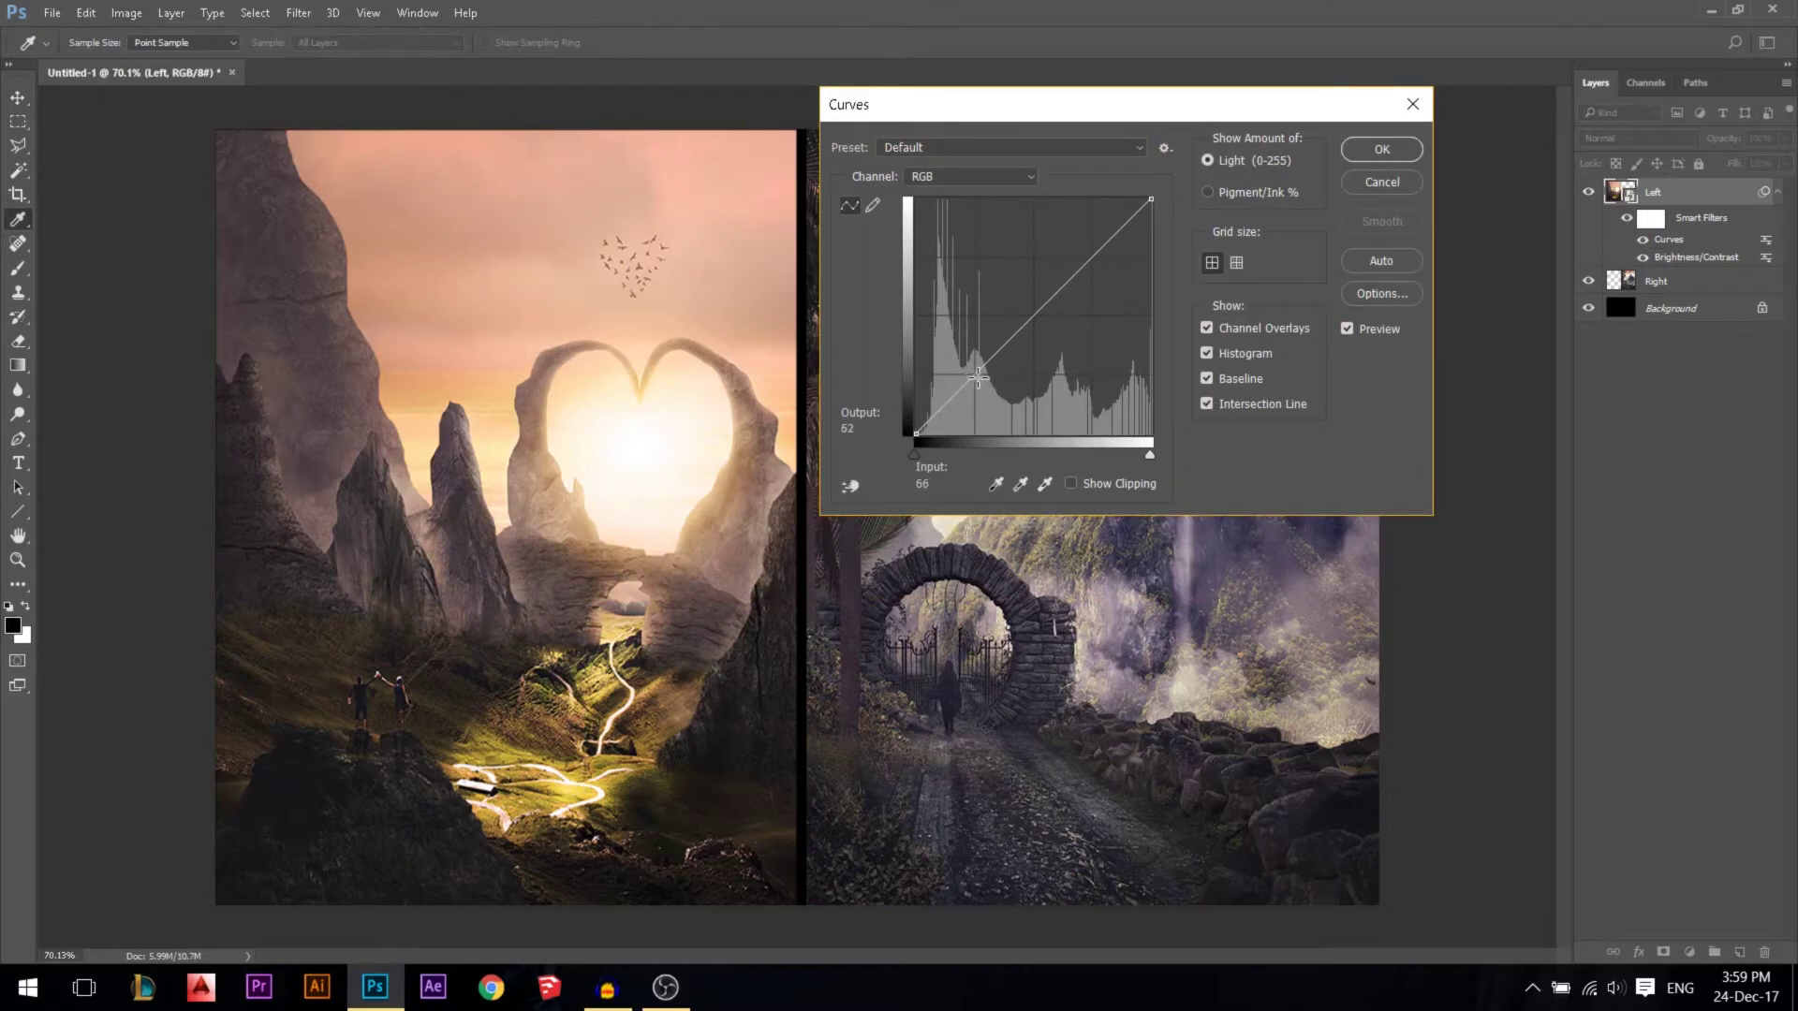
left_click_drag(974, 376, 981, 394)
mouse_move(1151, 199)
left_mouse_down()
mouse_move(1151, 250)
mouse_move(1164, 180)
left_mouse_up()
left_click(1373, 180)
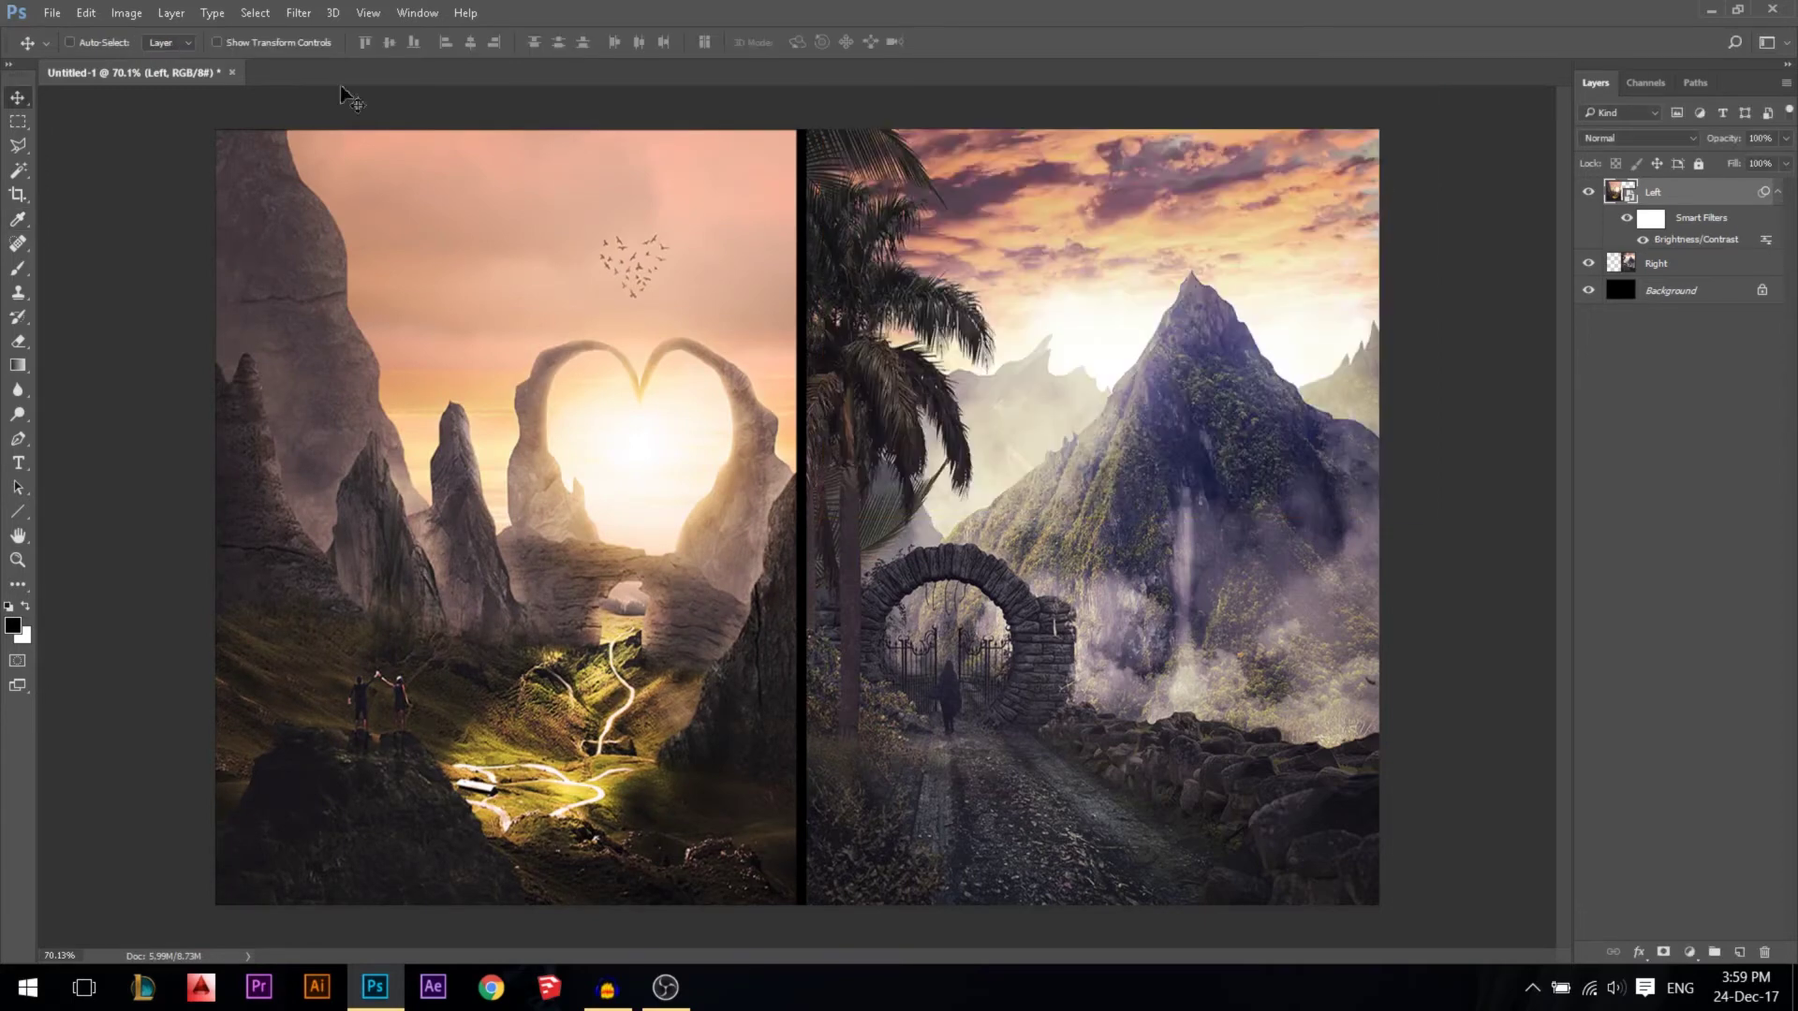
left_click(127, 11)
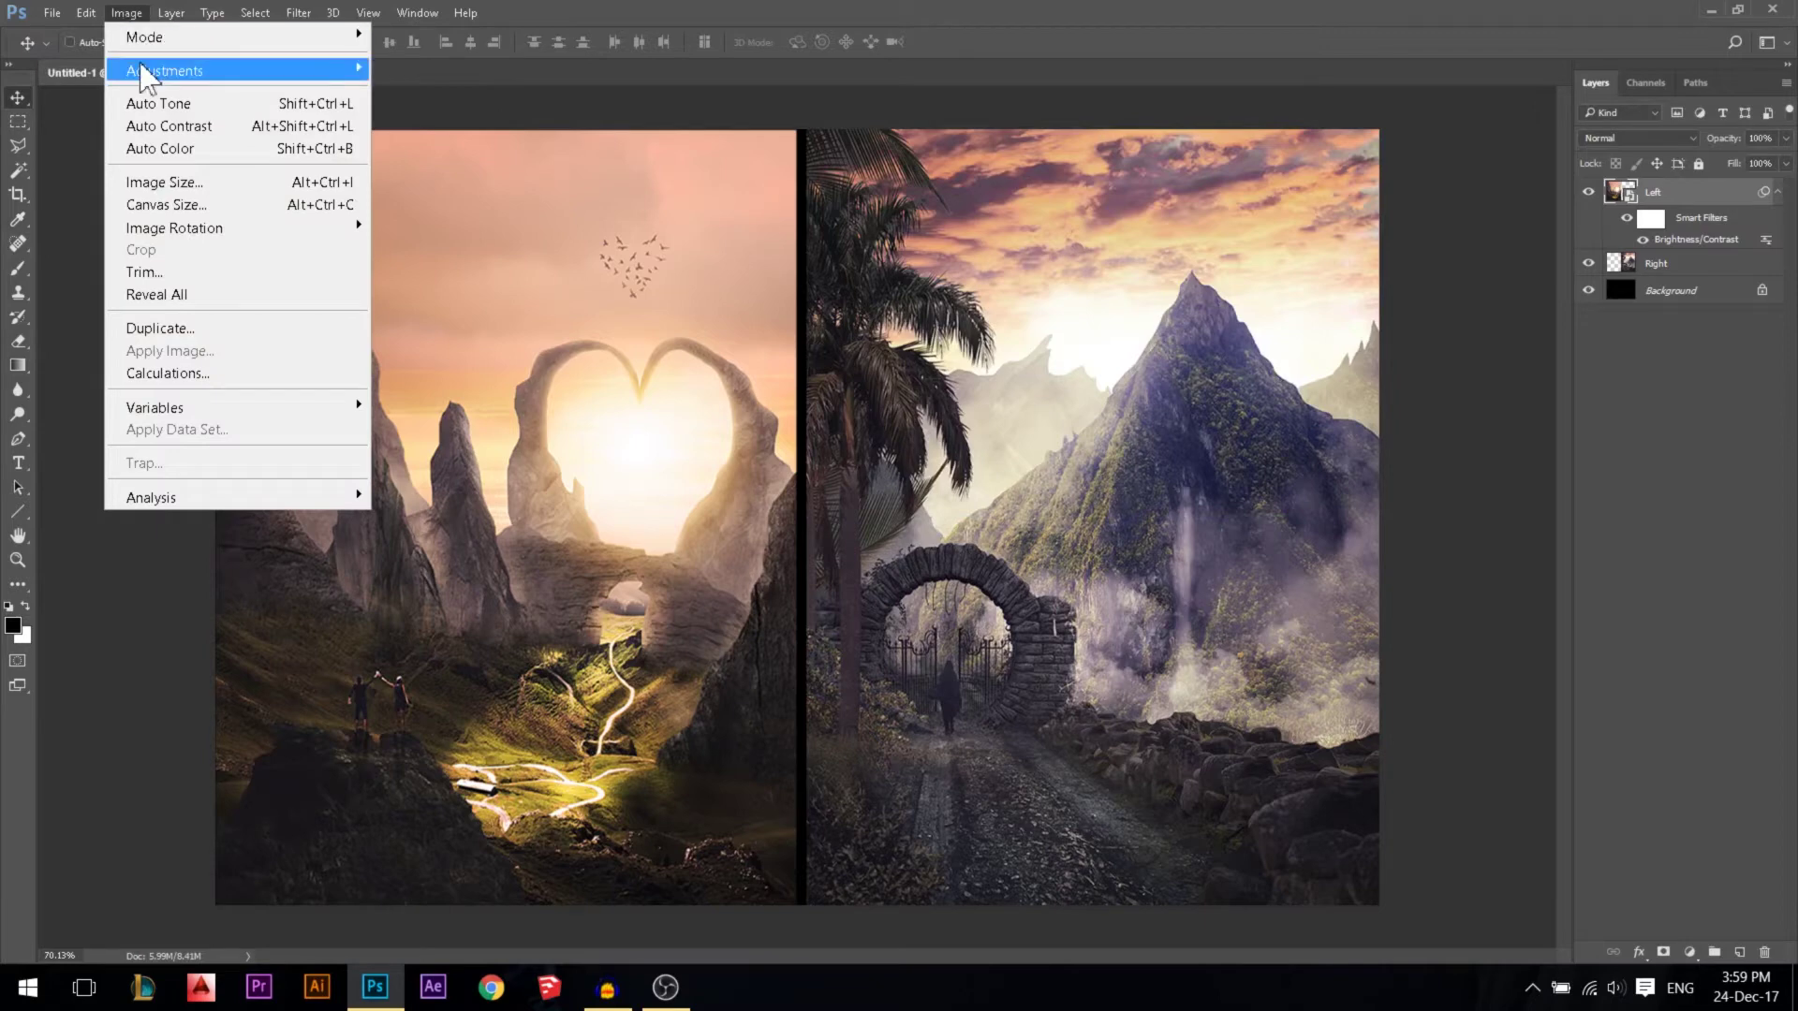
Bring up the Vibrance adjustment for the Left heart-arch image
mouse_move(145, 71)
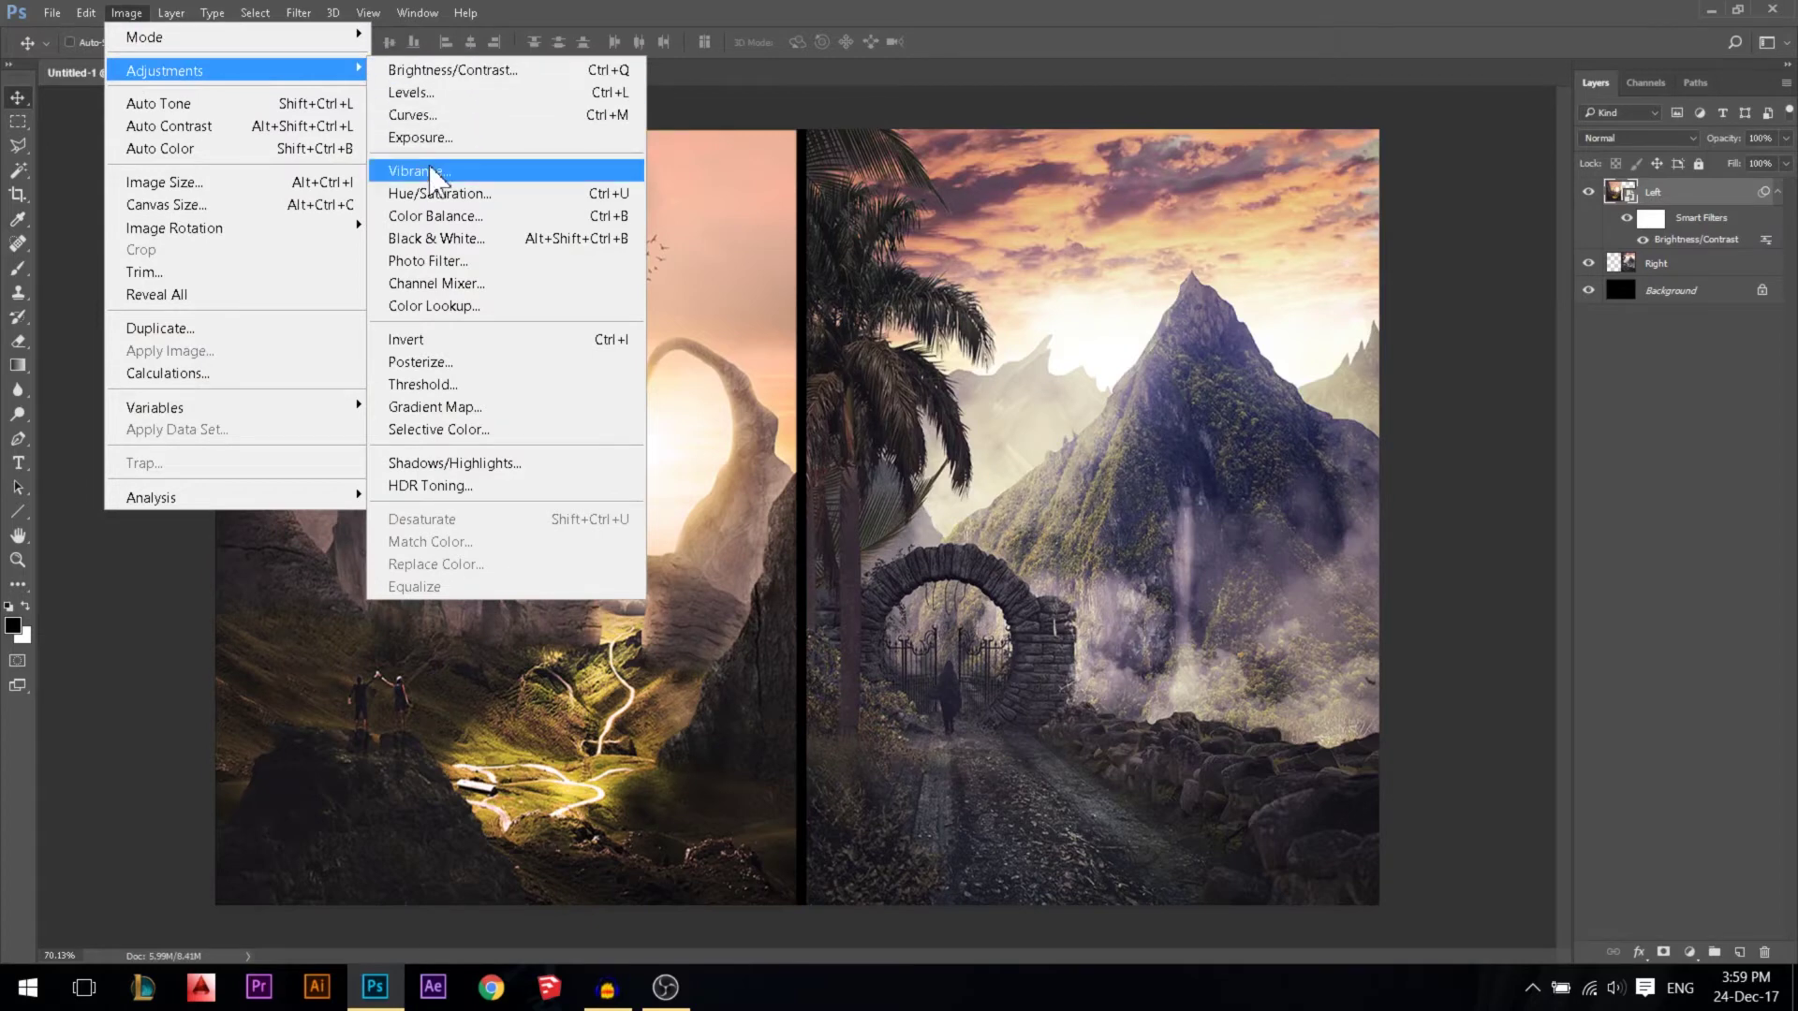
left_click(429, 168)
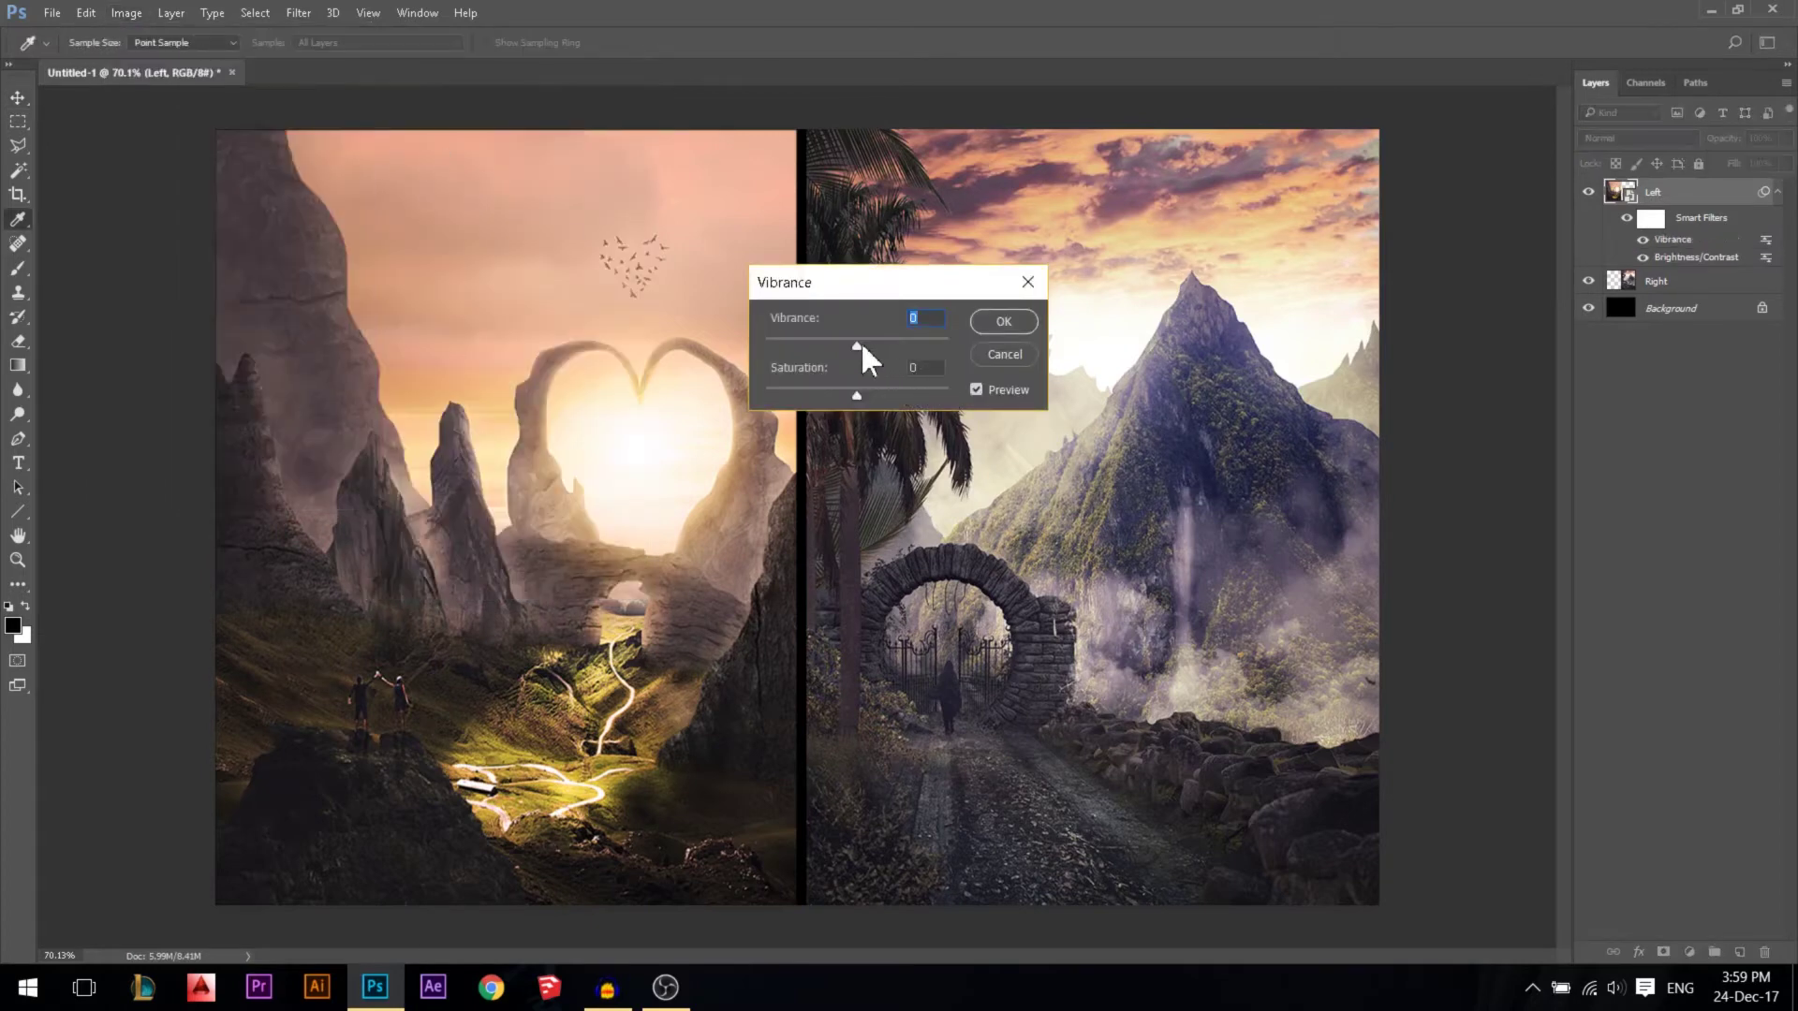
Give the Left layer a Vibrance smart filter at +80, returning Saturation to 0
left_click_drag(856, 395, 913, 395)
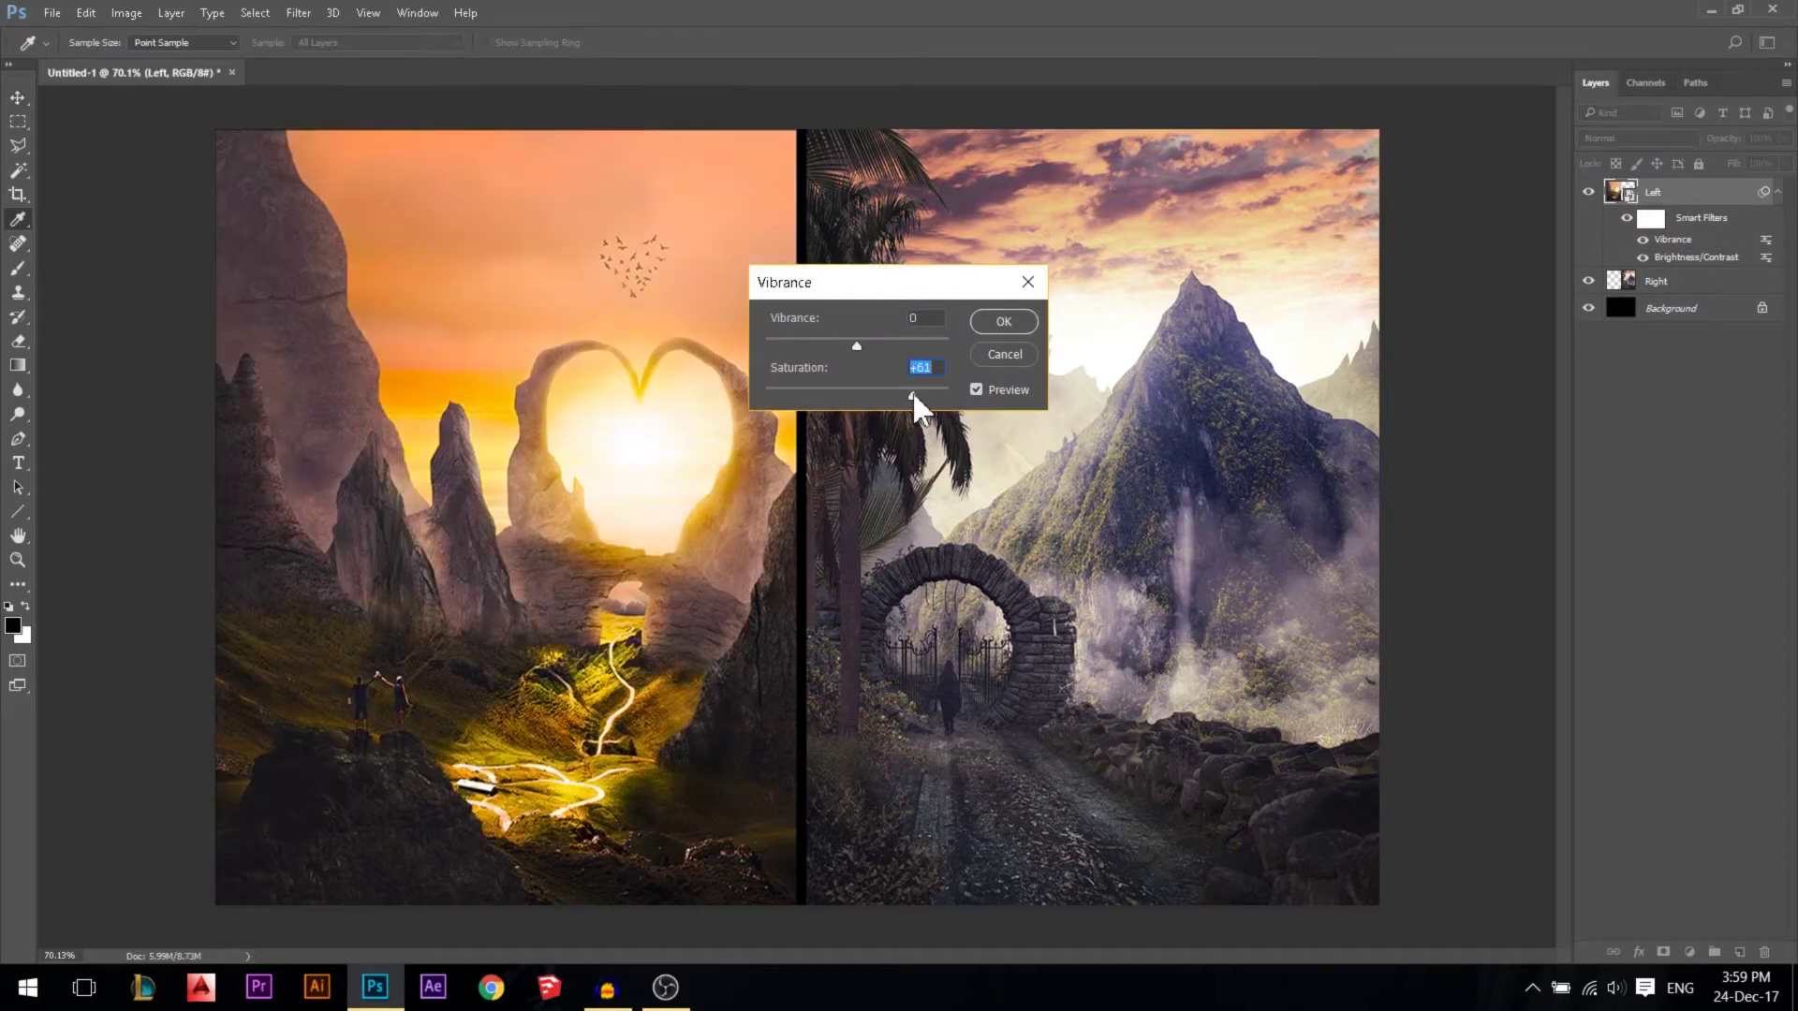
left_click_drag(911, 395, 856, 395)
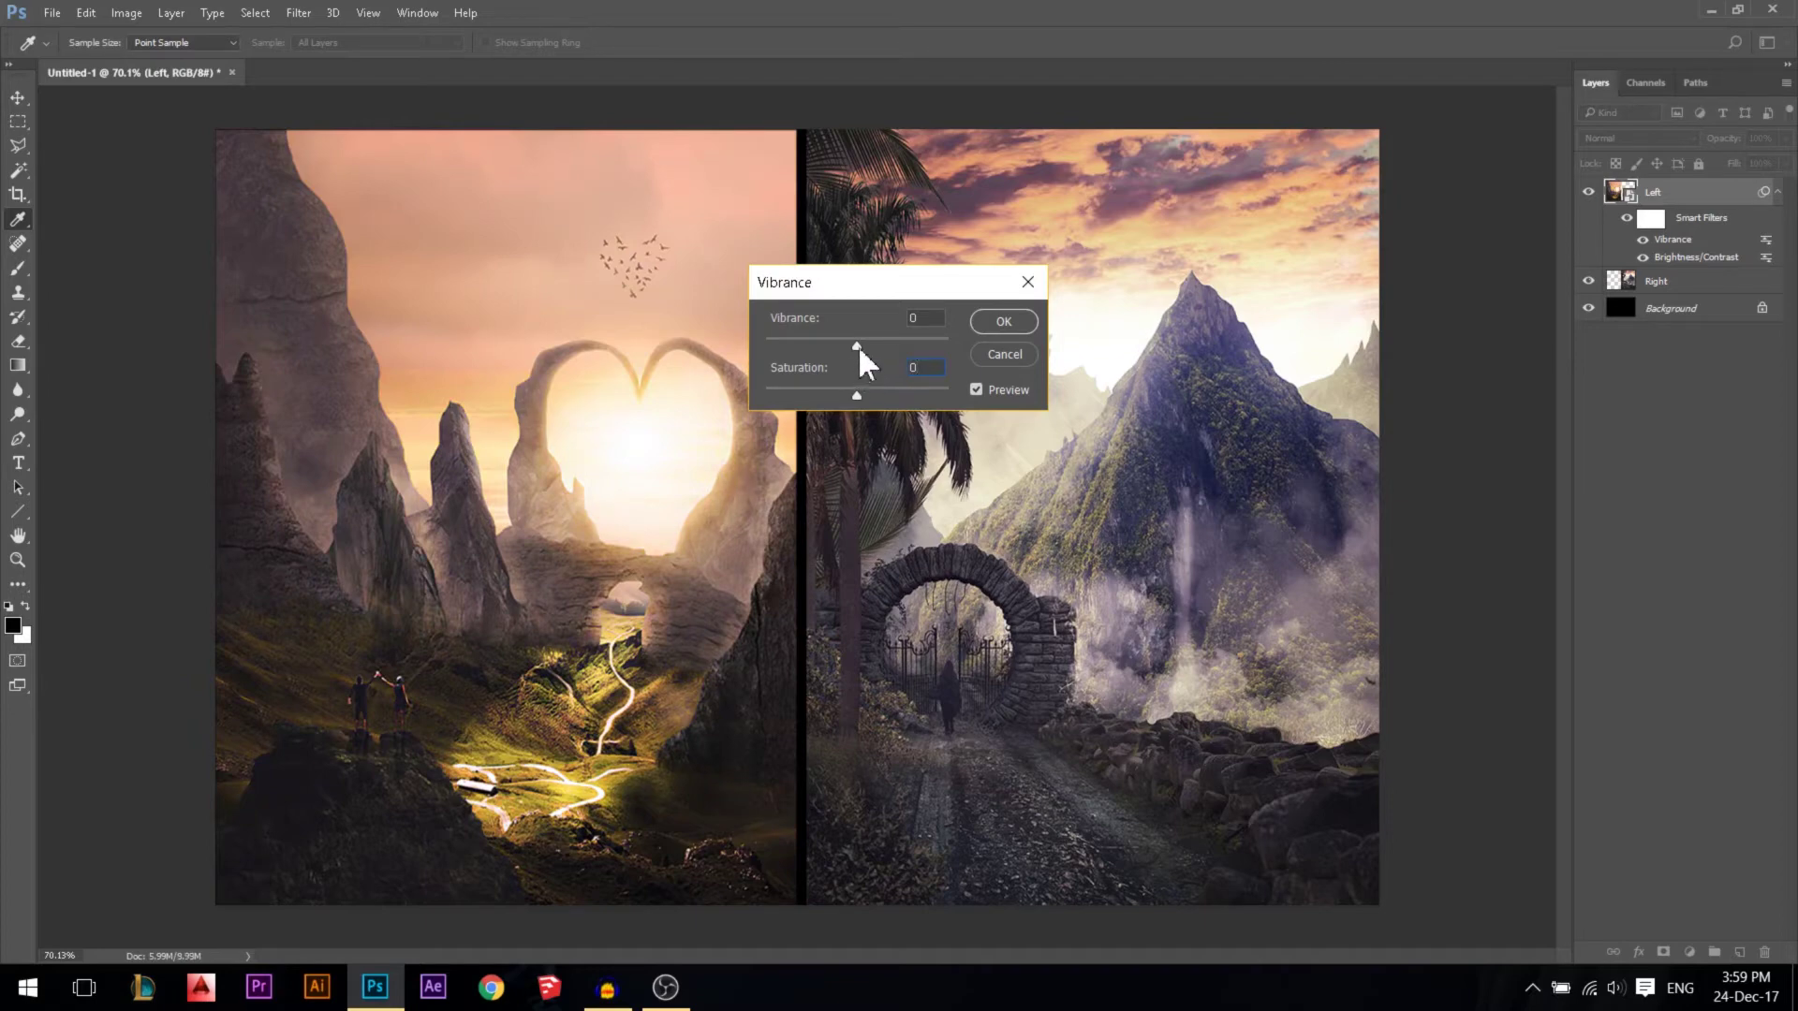
left_click_drag(917, 343, 931, 344)
type("0")
left_click_drag(924, 341, 929, 344)
left_click(1006, 323)
key("v")
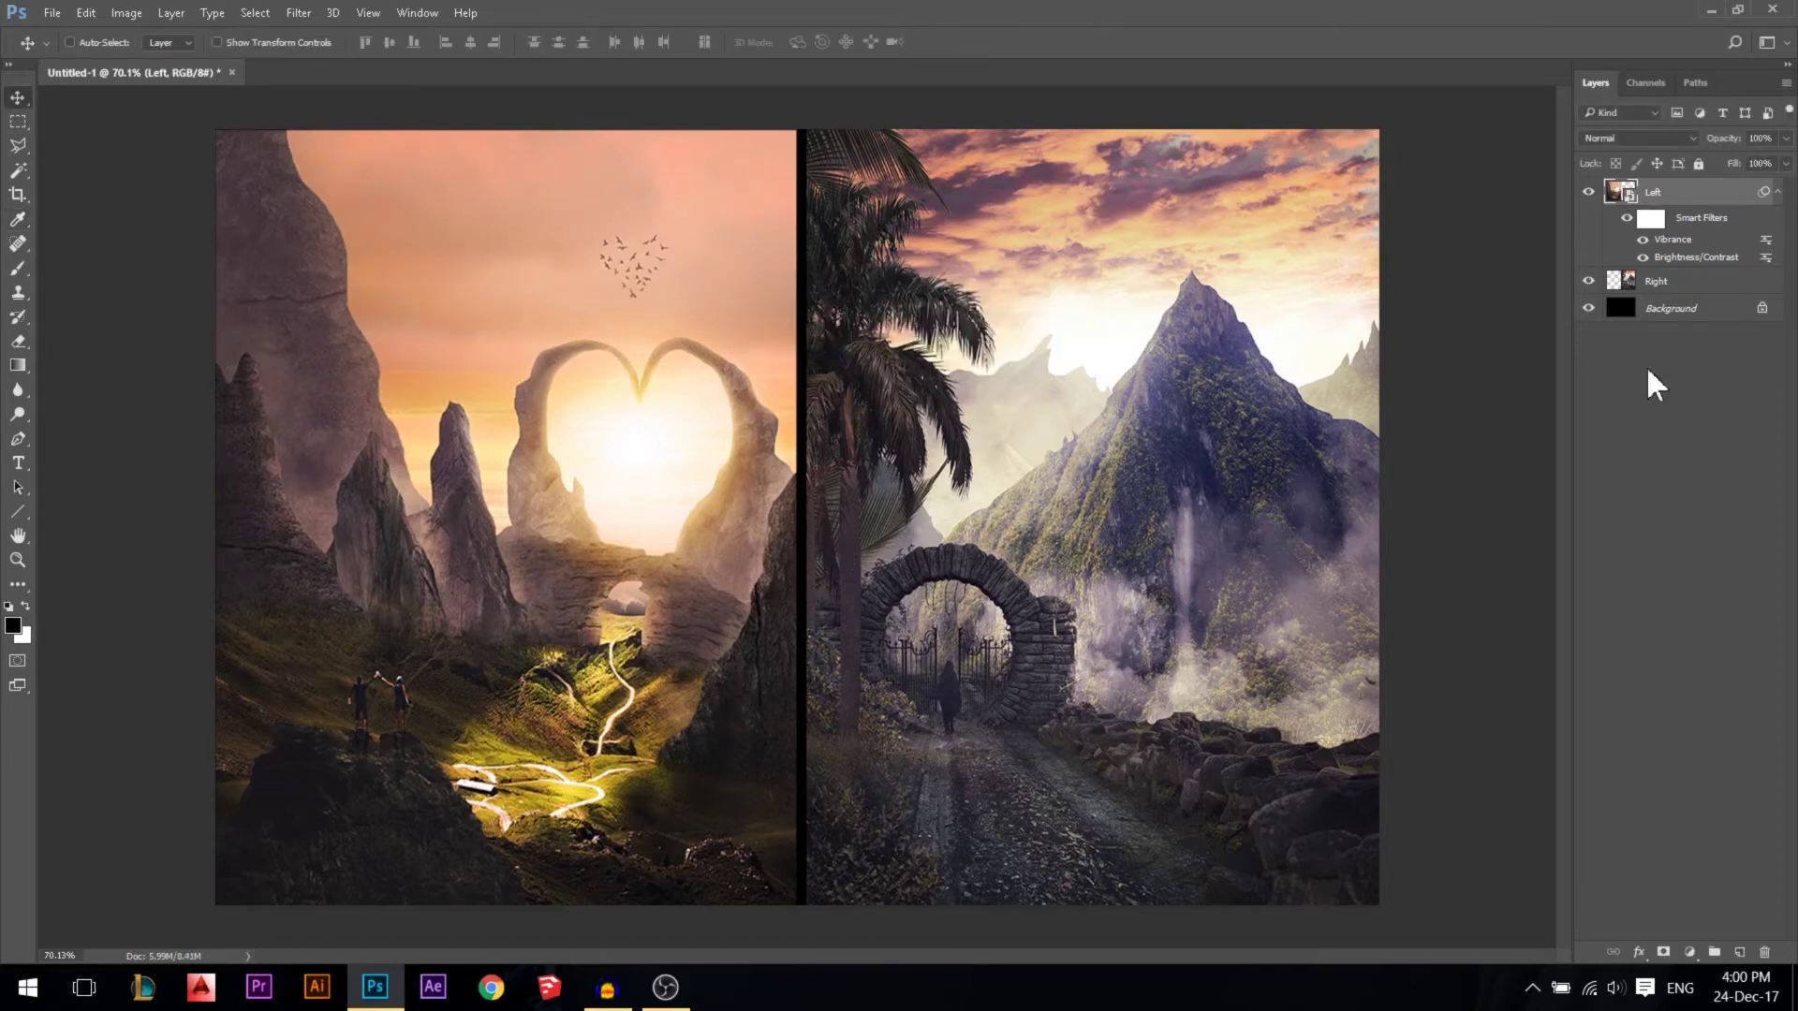
Boost the Right image with Vibrance +100 and Saturation +97 for vivid orange and purple
left_click(1687, 290)
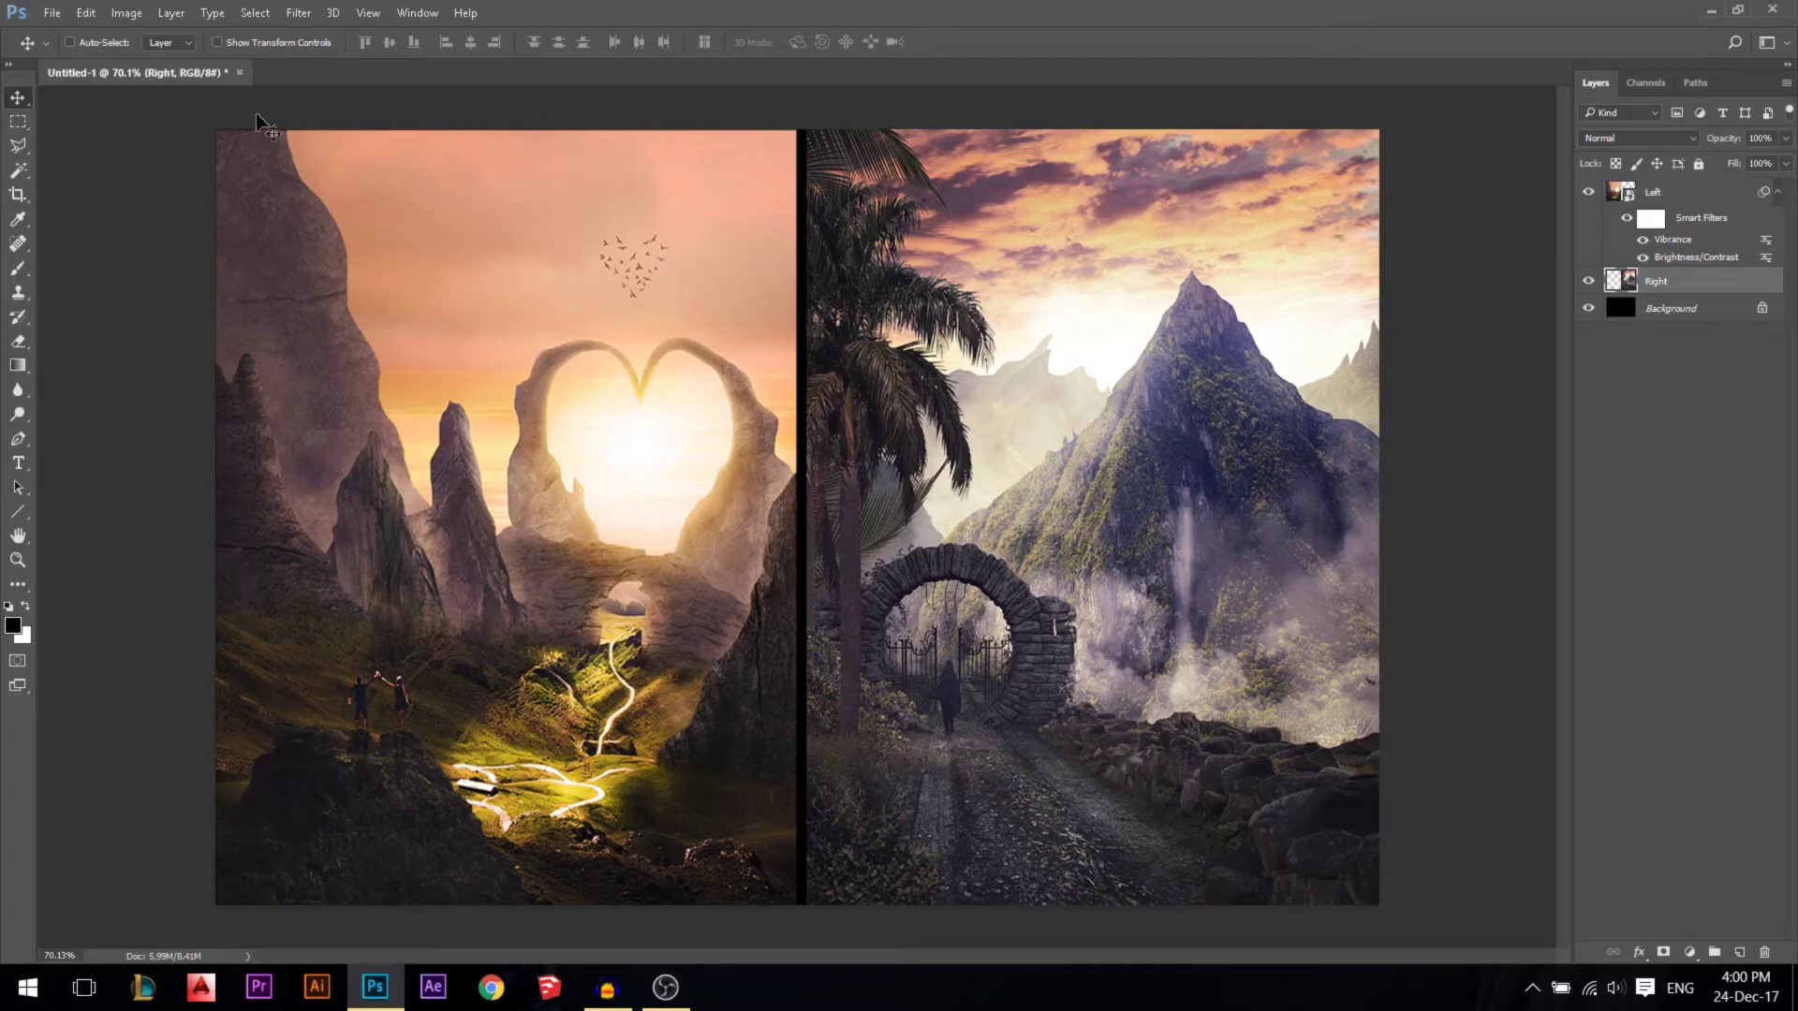
left_click(128, 13)
mouse_move(246, 75)
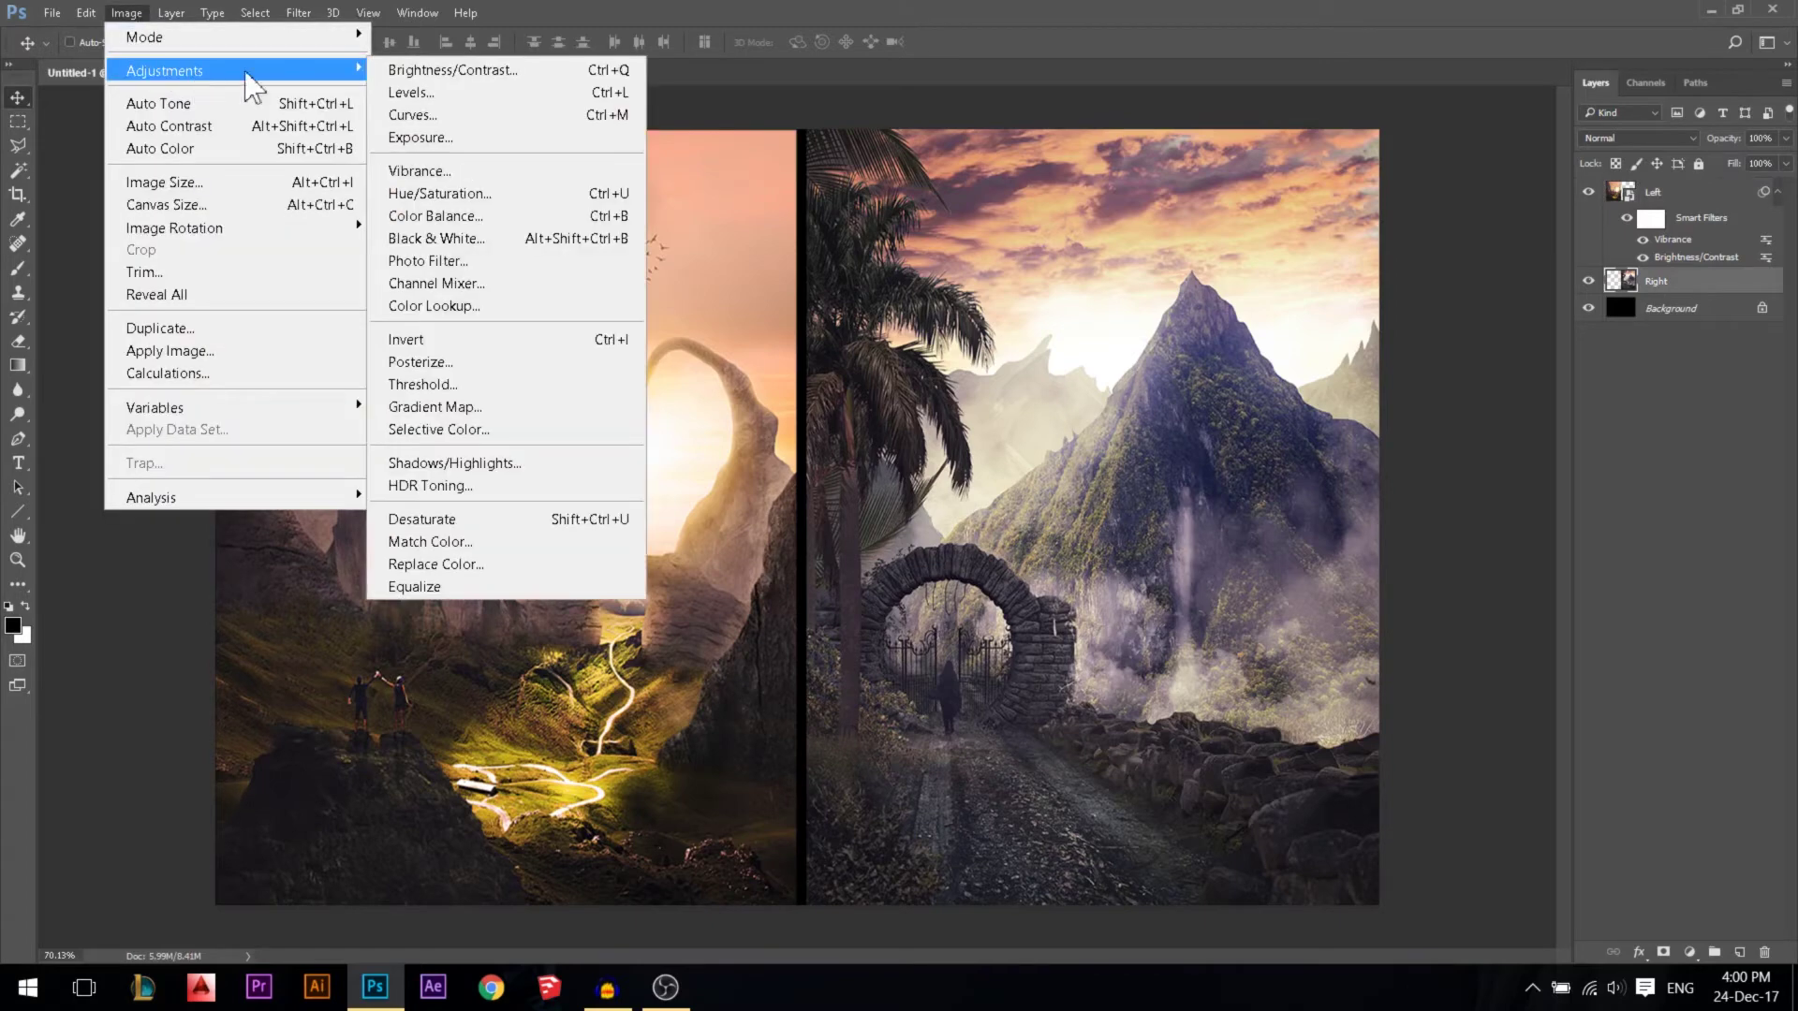
left_click(482, 172)
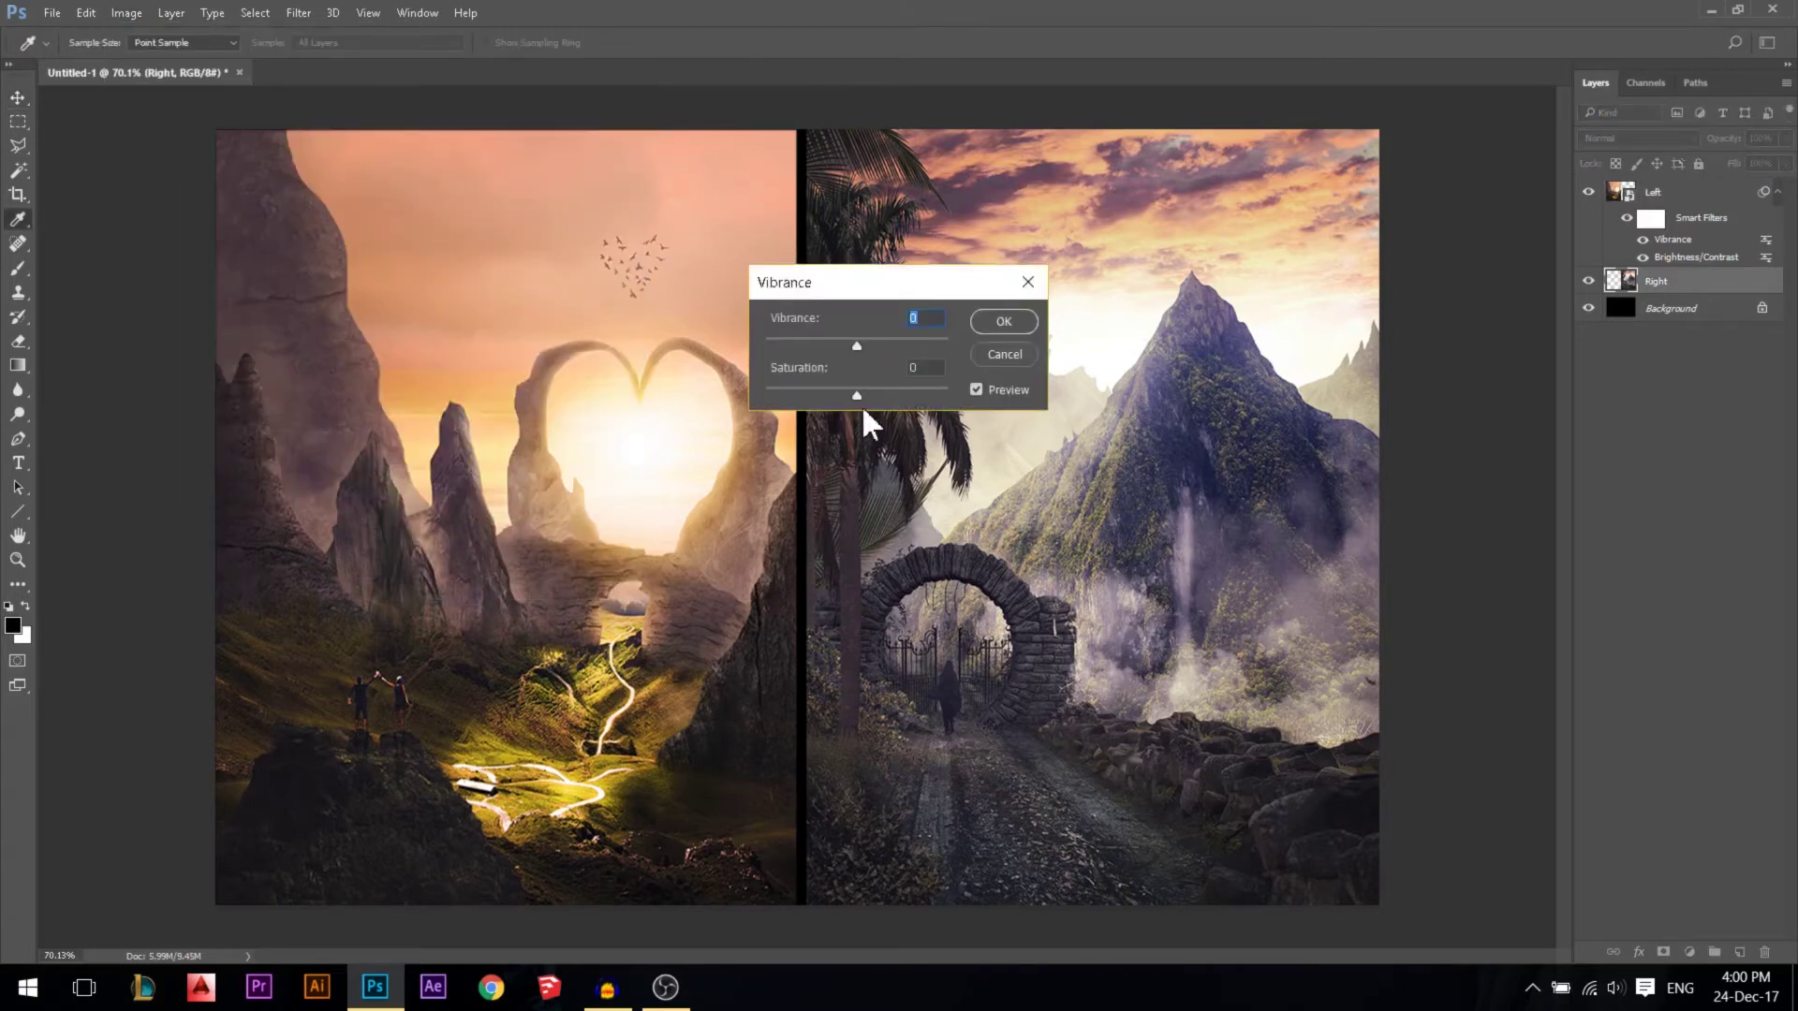
left_click_drag(856, 393, 915, 394)
mouse_move(935, 334)
left_mouse_down()
mouse_move(945, 394)
mouse_move(956, 345)
left_mouse_up()
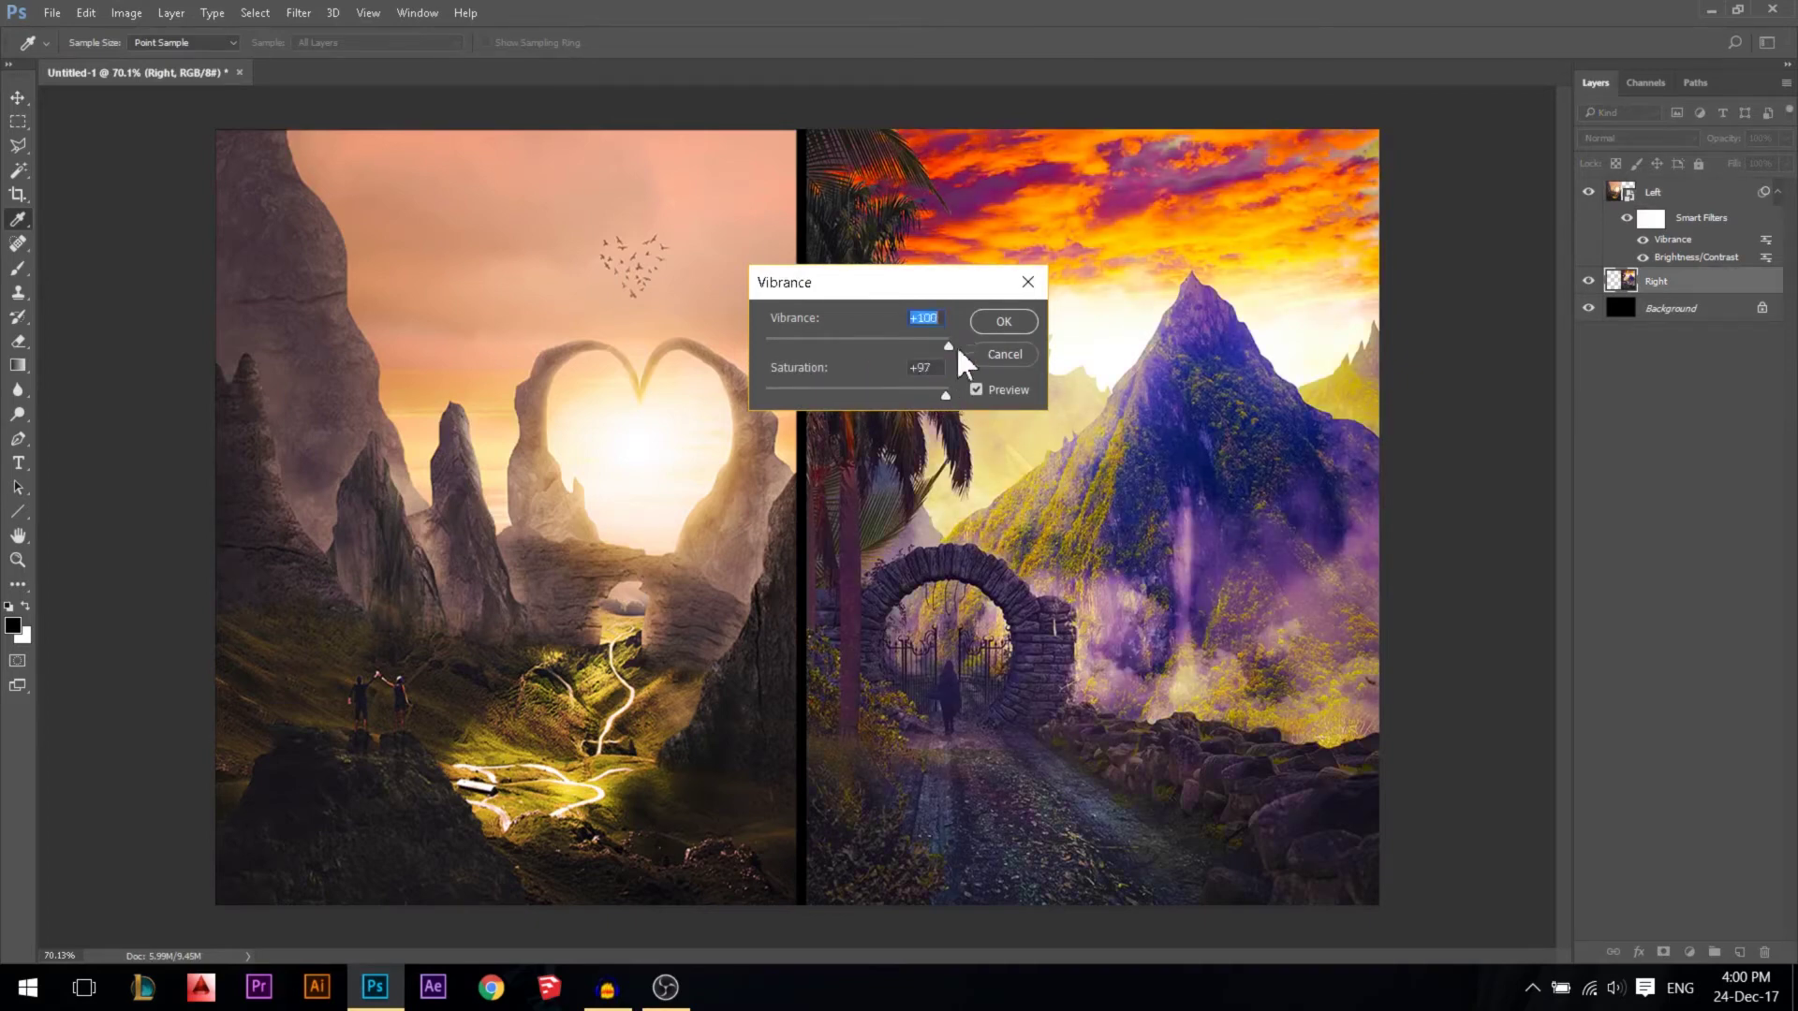
left_click(1005, 321)
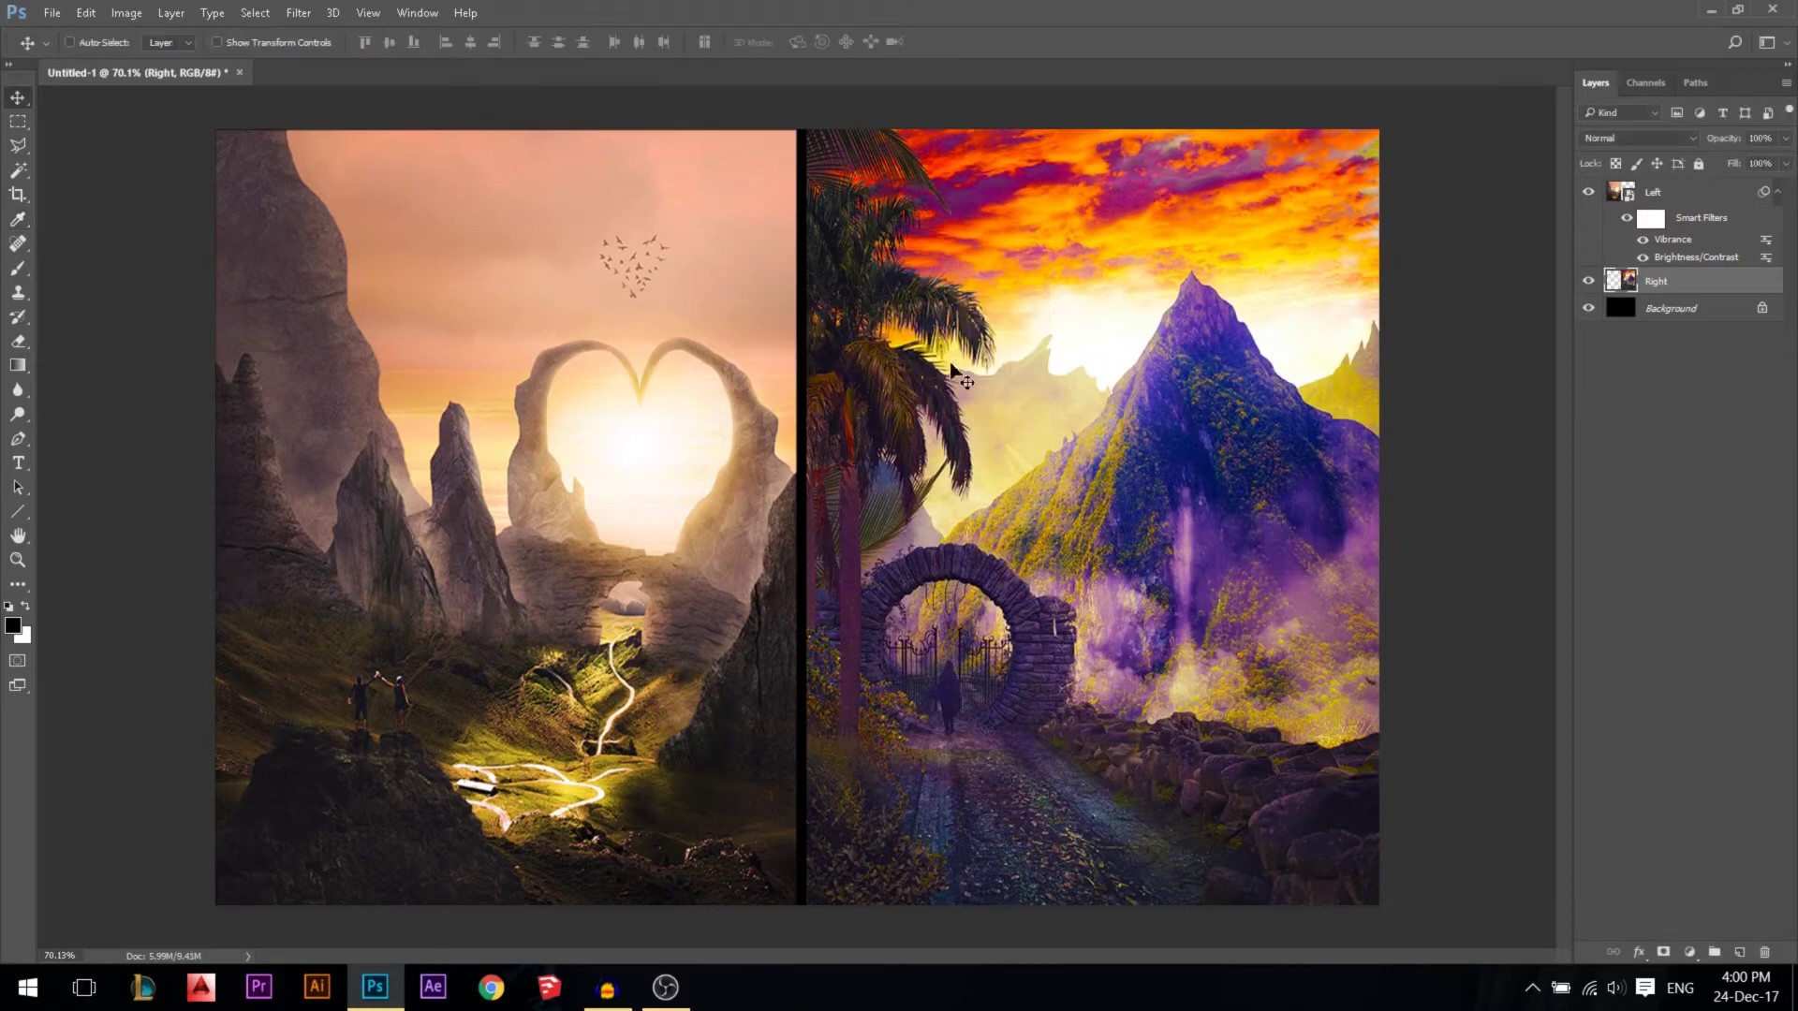
Reopen and close the Left layer's Vibrance filter settings without changes
left_click(1648, 190)
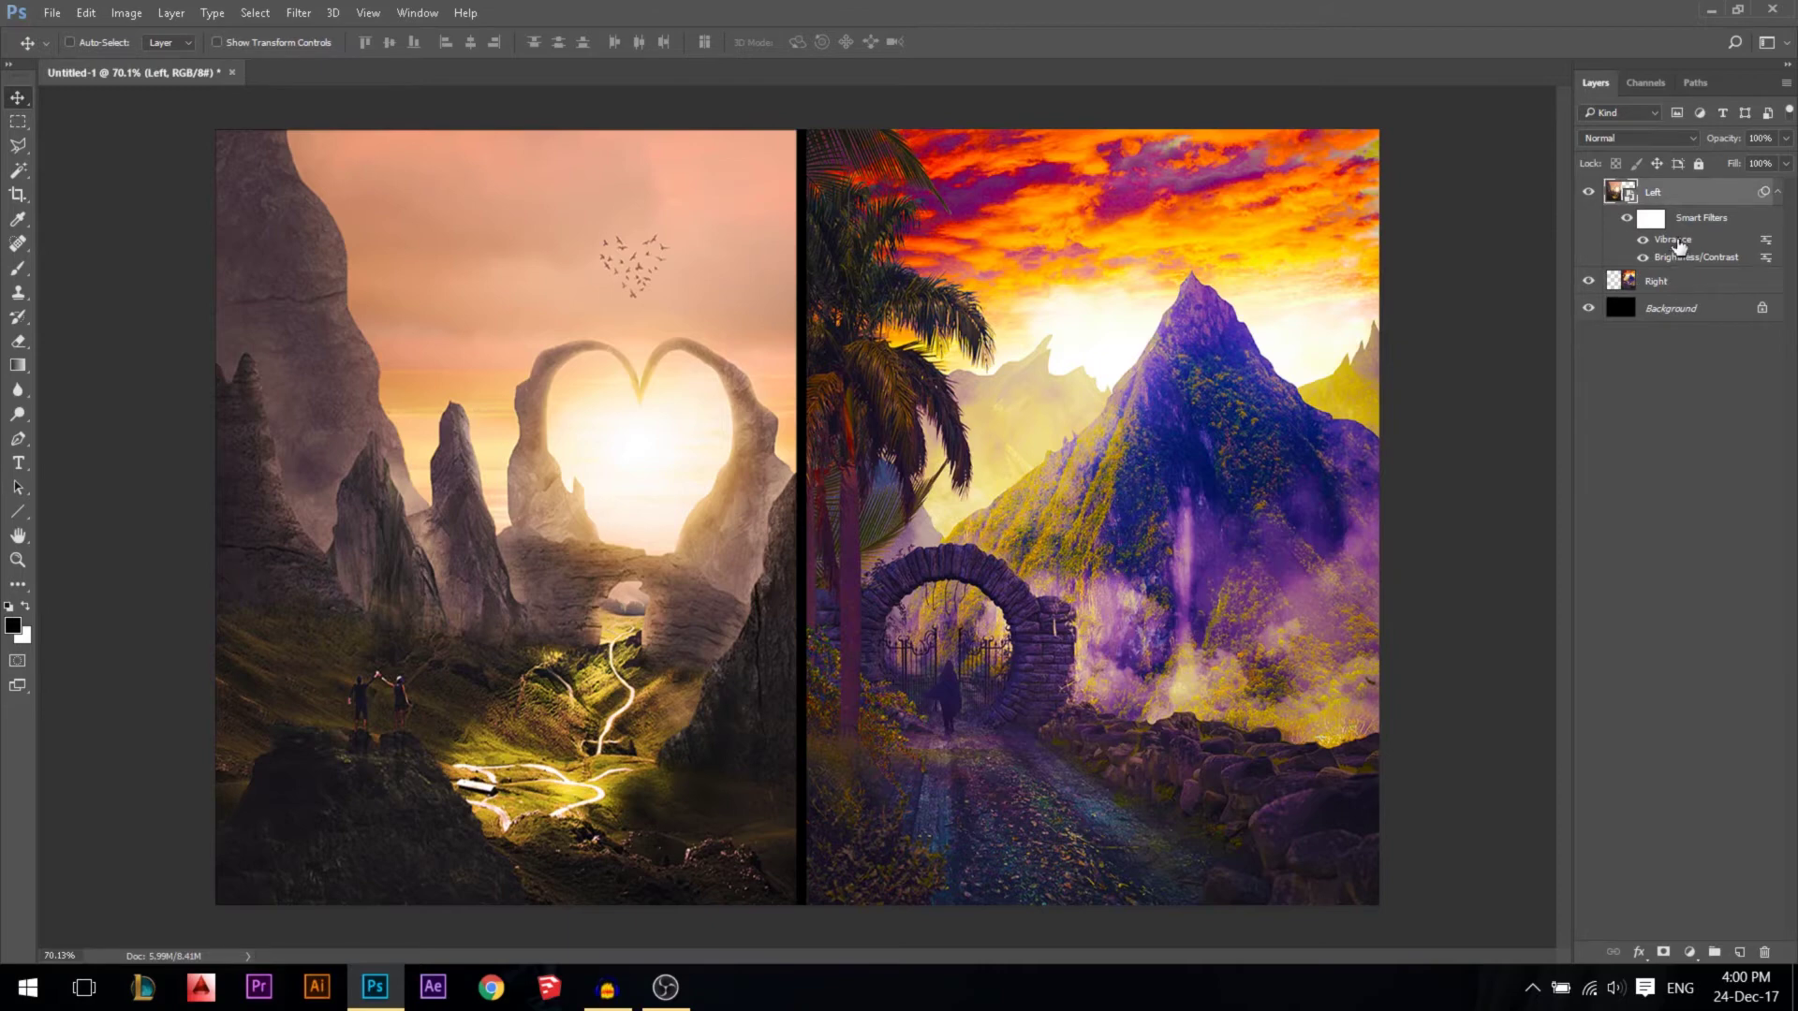
double_click(1674, 239)
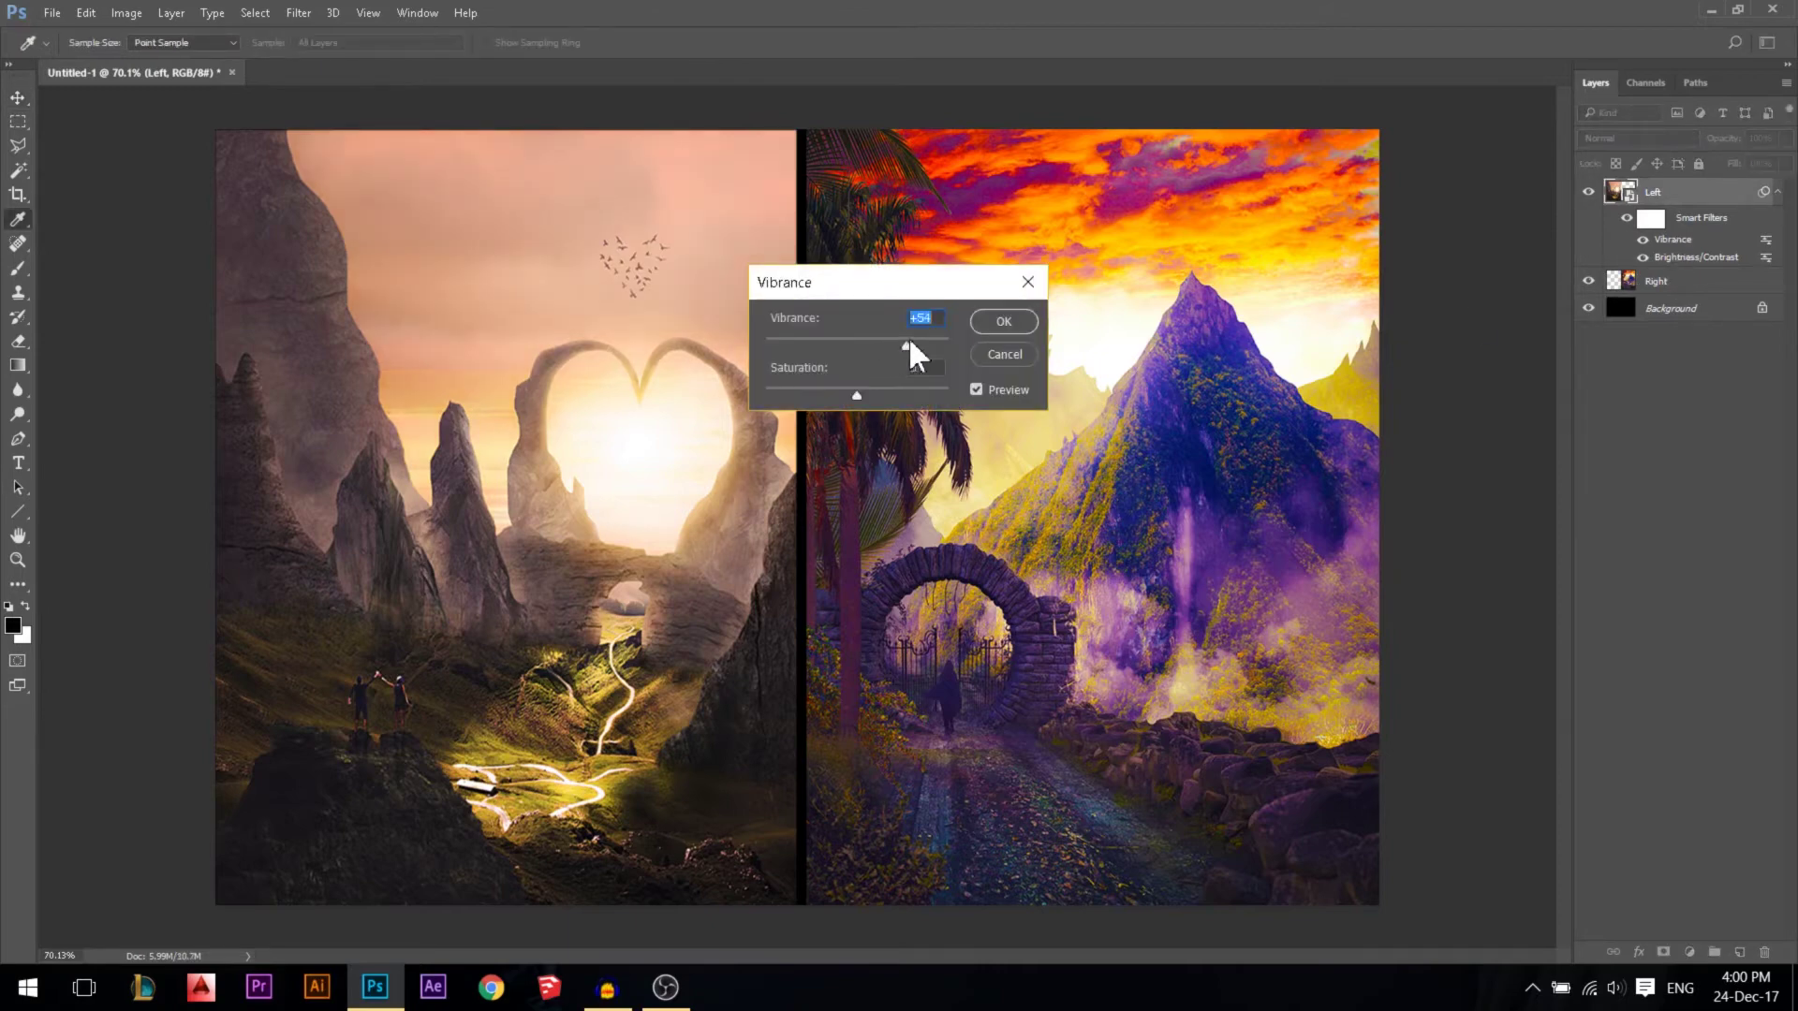
key("Return")
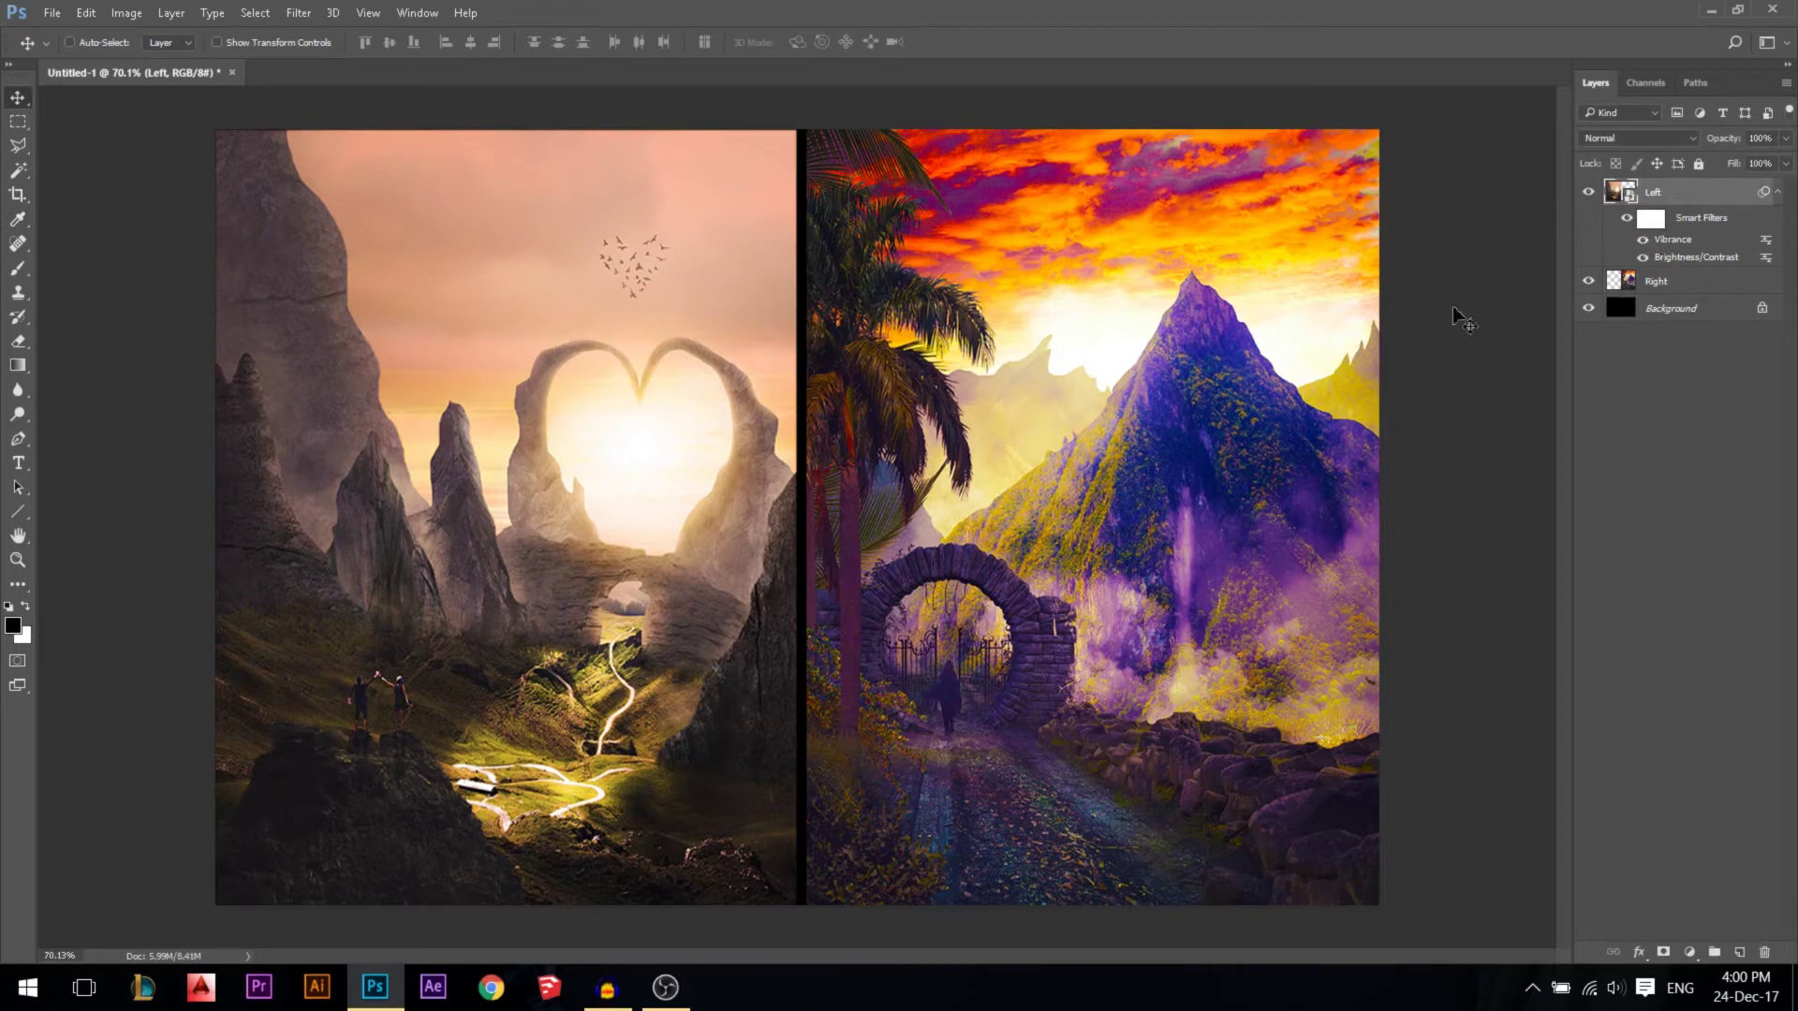
left_click(125, 14)
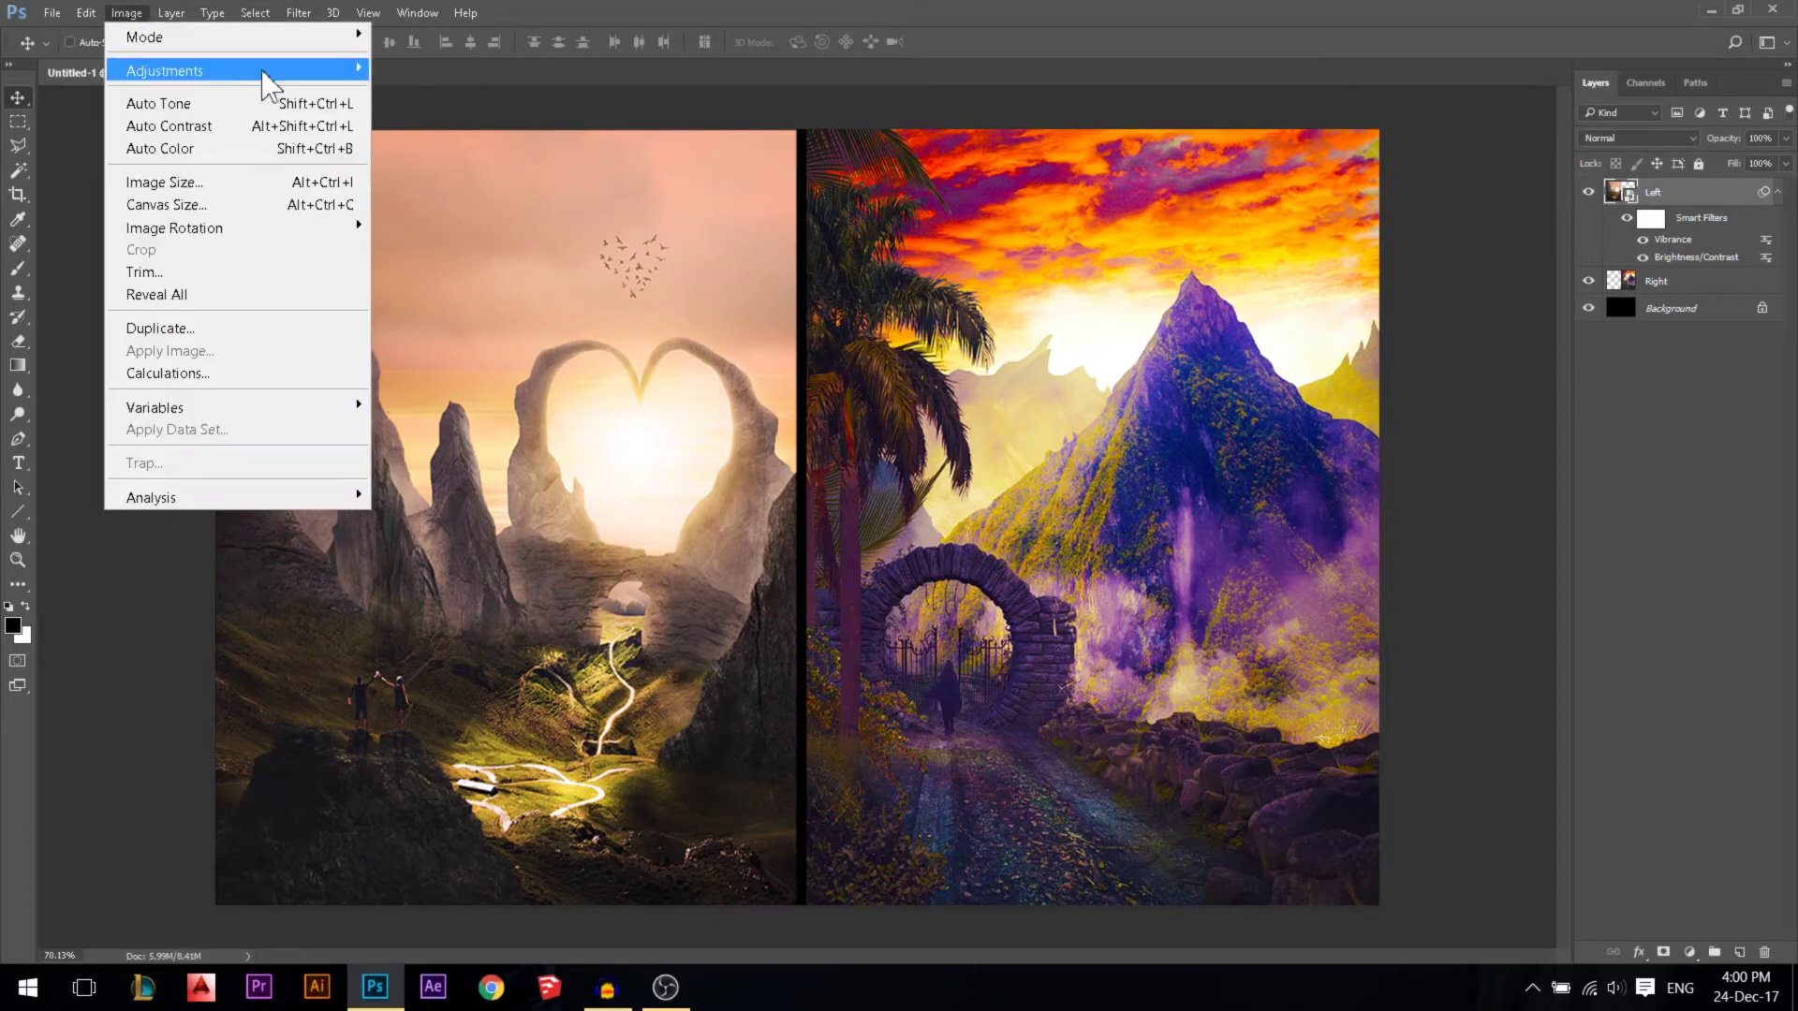
Open Hue/Saturation for the Left image, test a pink hue shift, then reset Hue to 0
mouse_move(274, 79)
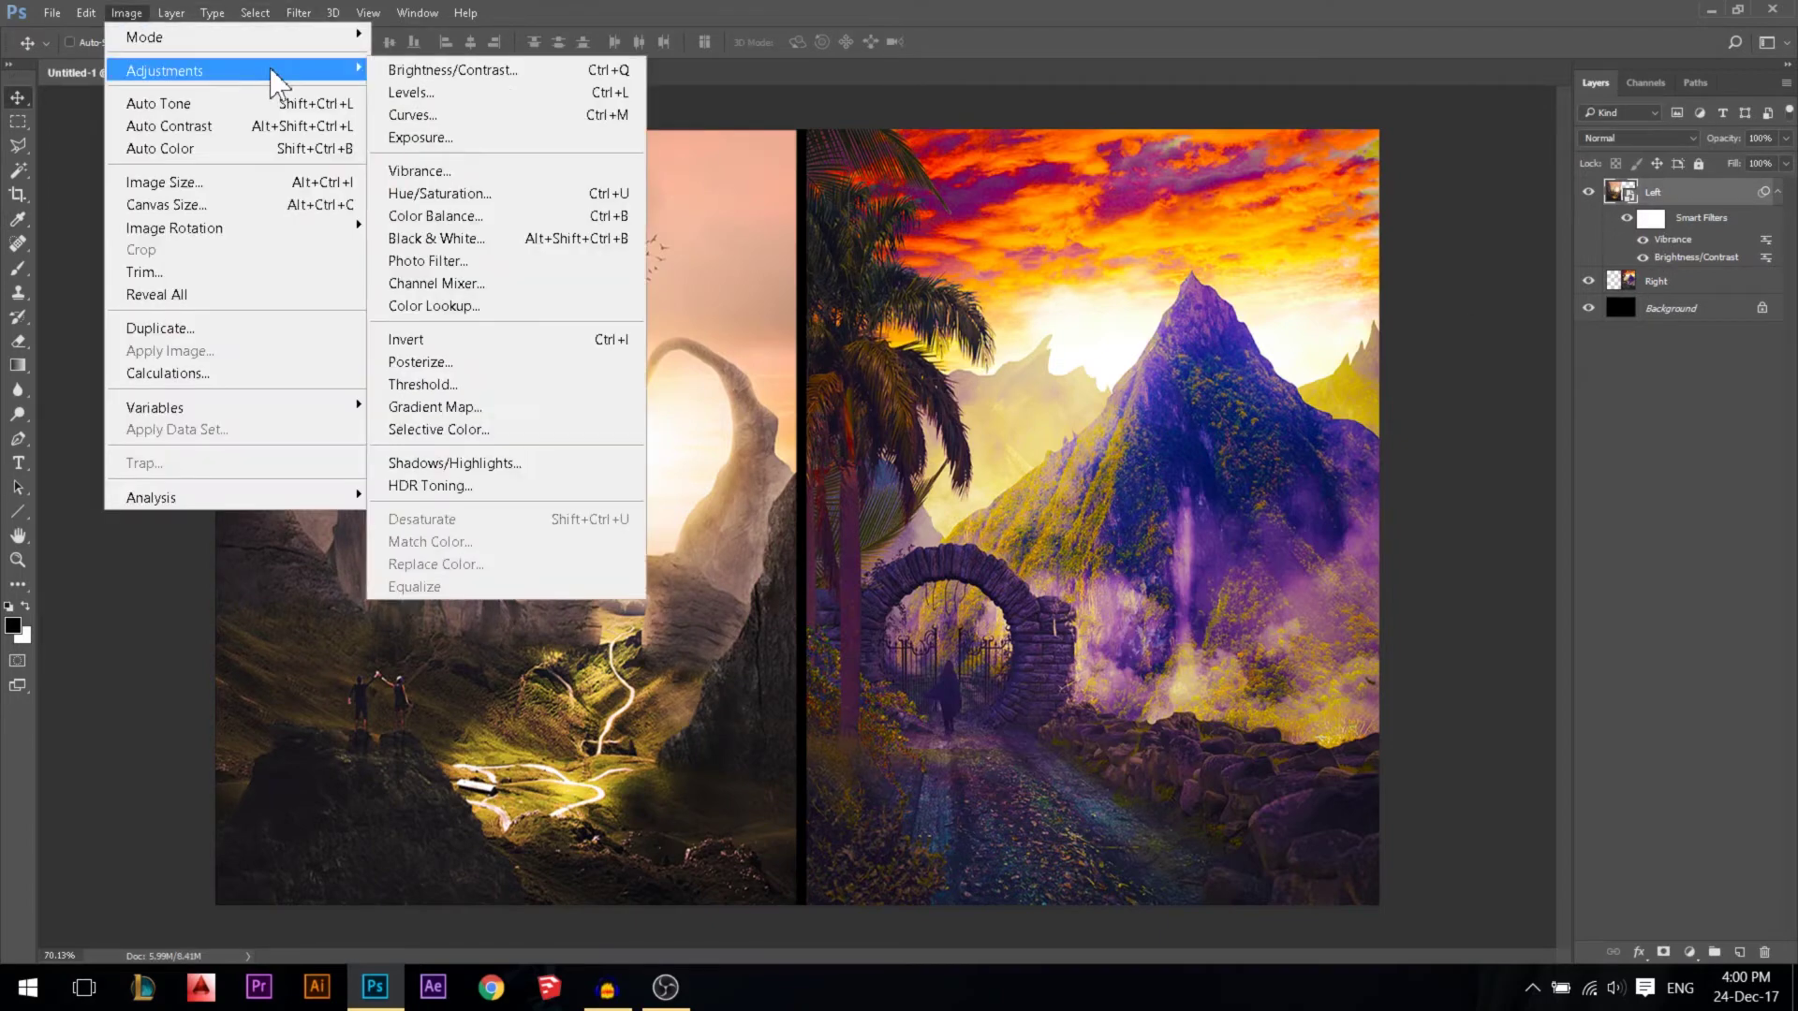
left_click(461, 192)
left_click_drag(815, 230, 1030, 176)
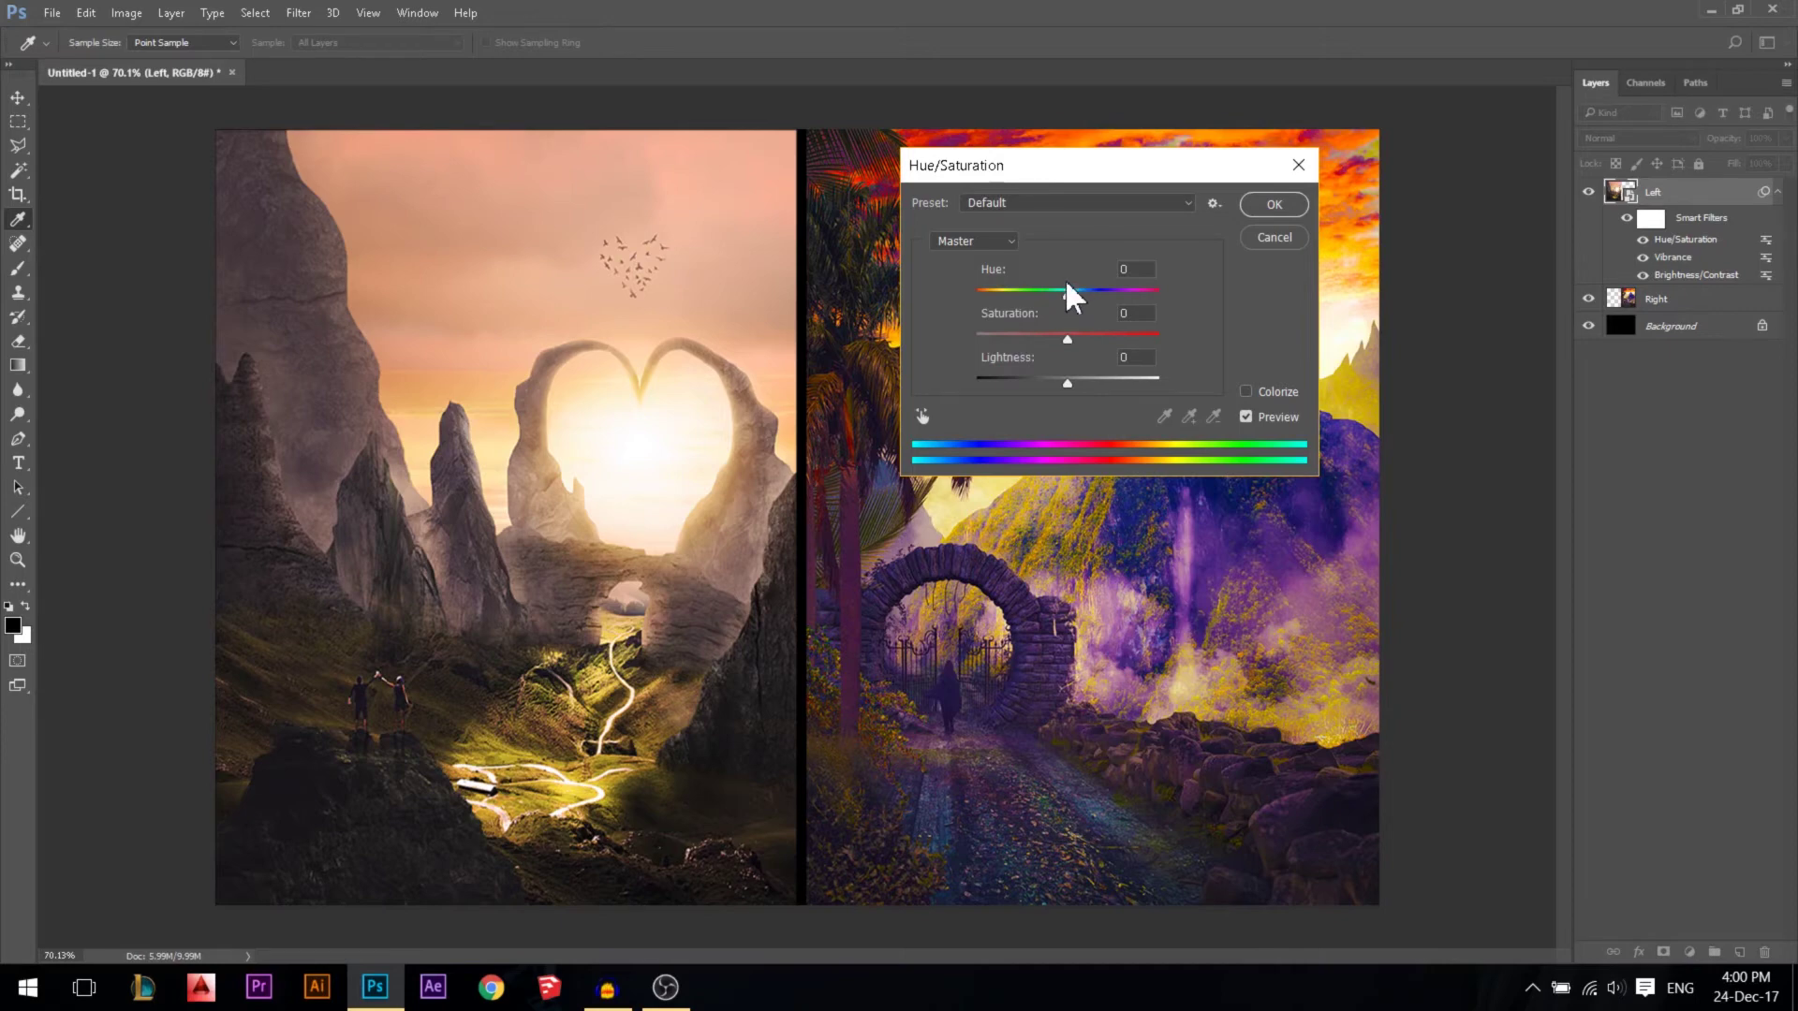
mouse_move(1066, 290)
left_mouse_down()
mouse_move(1013, 296)
mouse_move(1069, 294)
left_mouse_up()
left_click_drag(1064, 294, 965, 292)
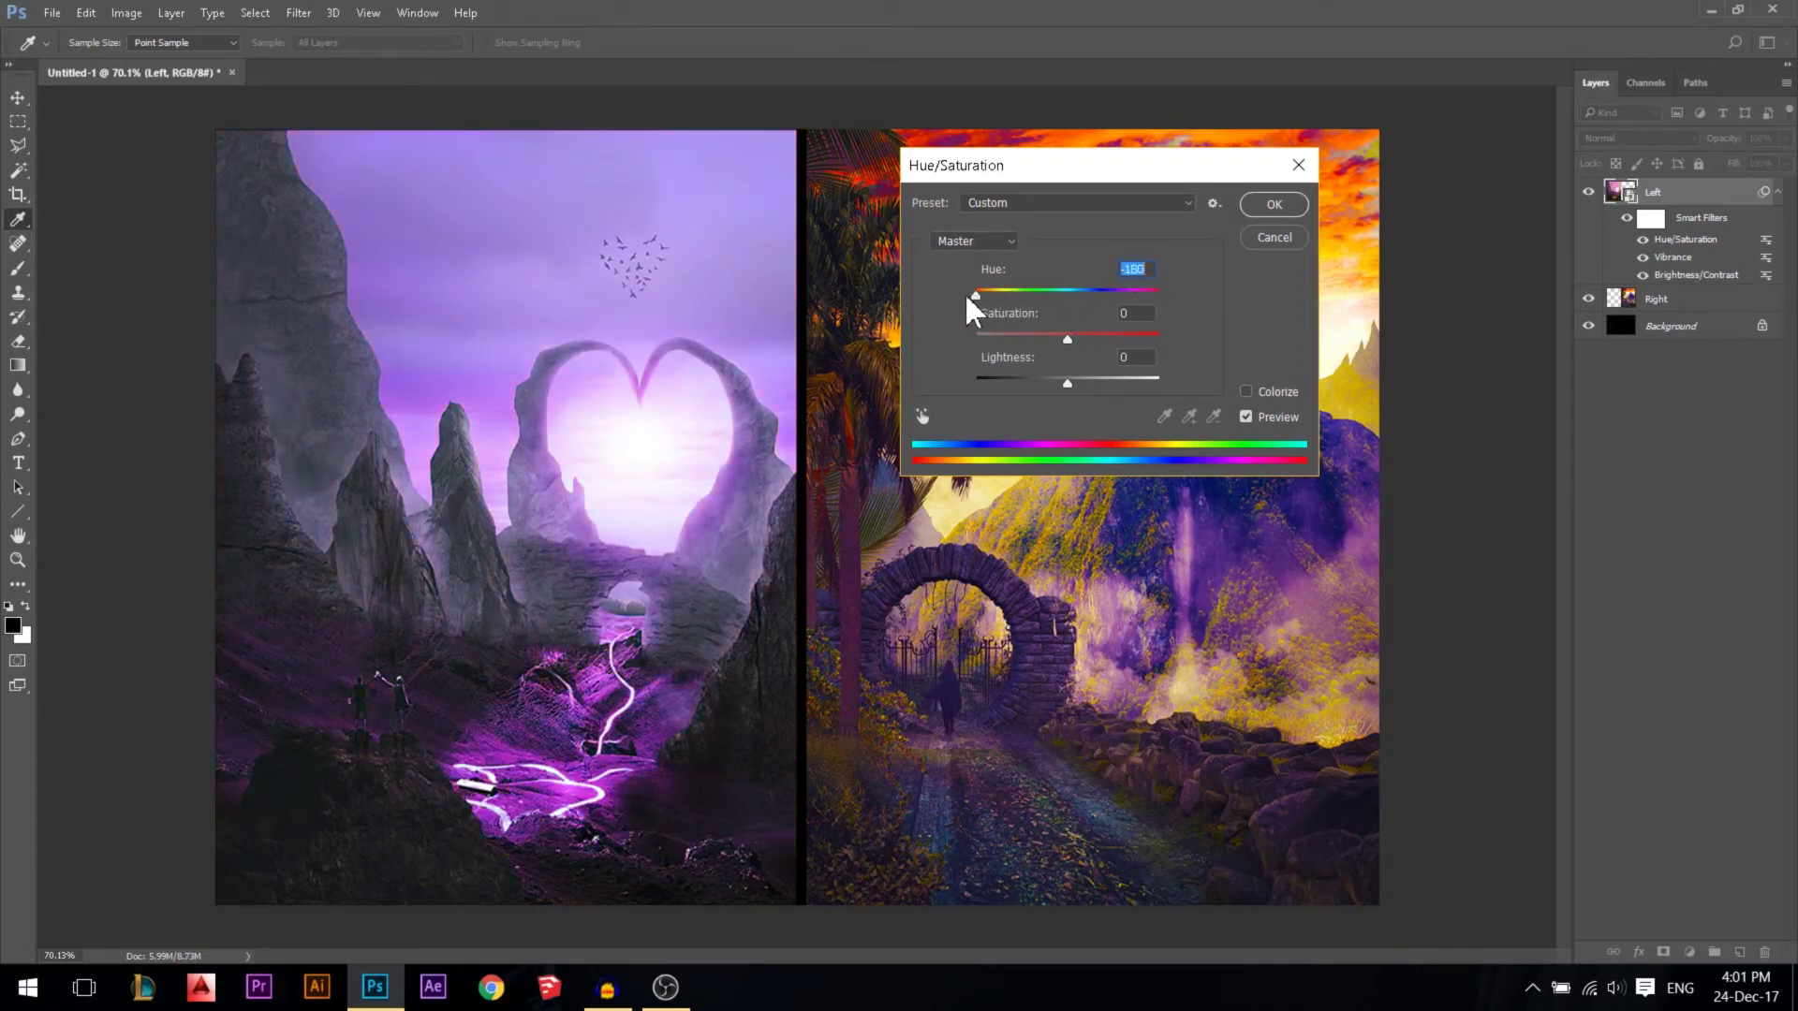
type("0")
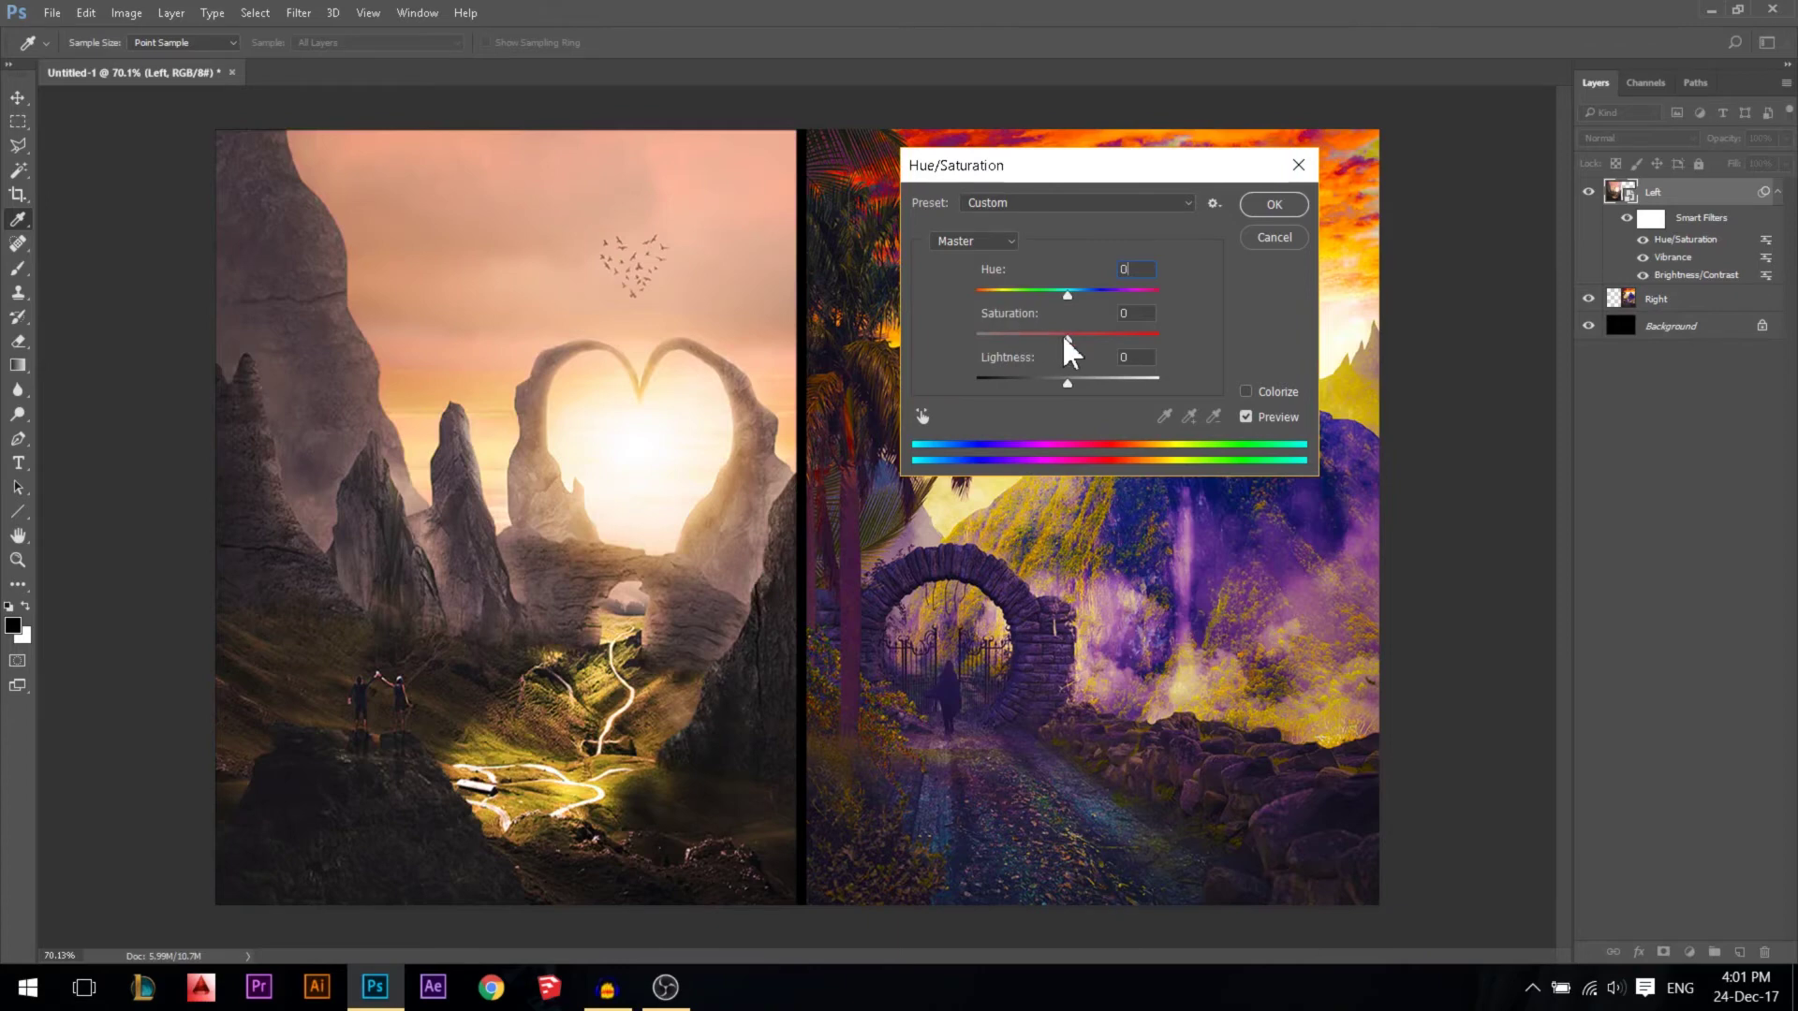
Test desaturating and darkening the Left image, then reset Saturation and Lightness to 0
left_click_drag(1066, 339, 1182, 343)
left_click(1067, 334)
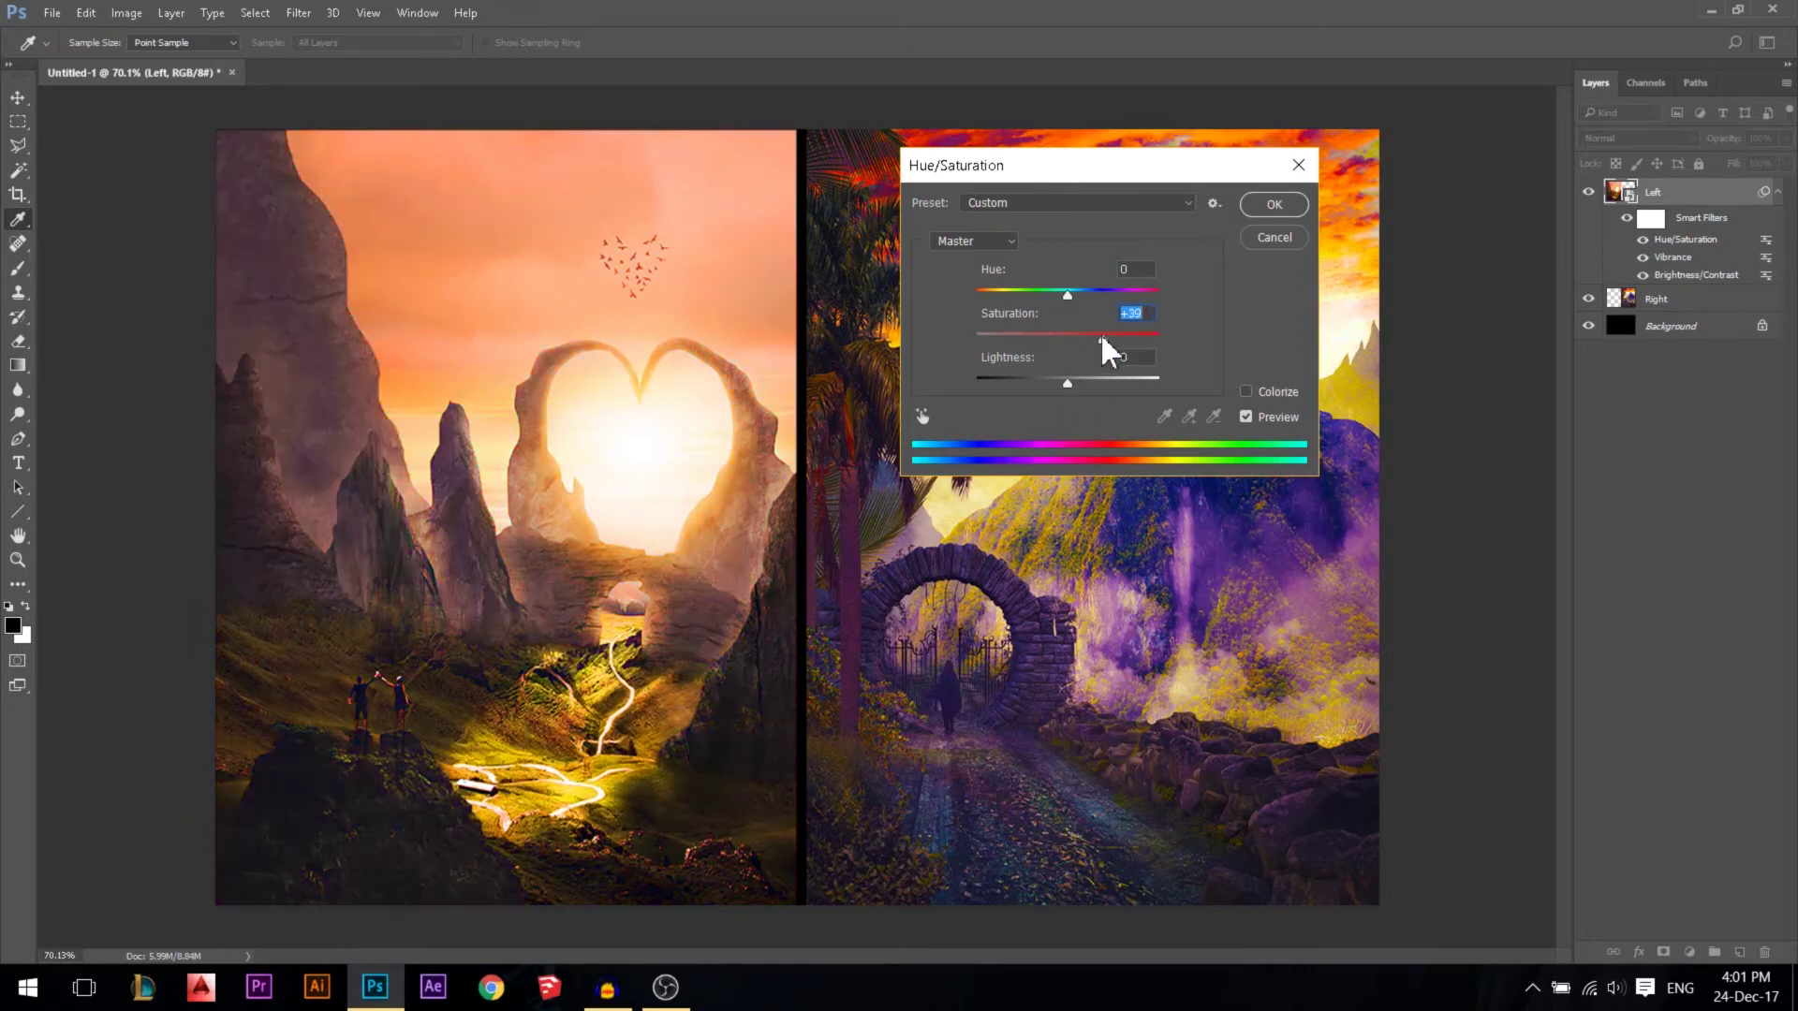
left_click_drag(1067, 336, 991, 342)
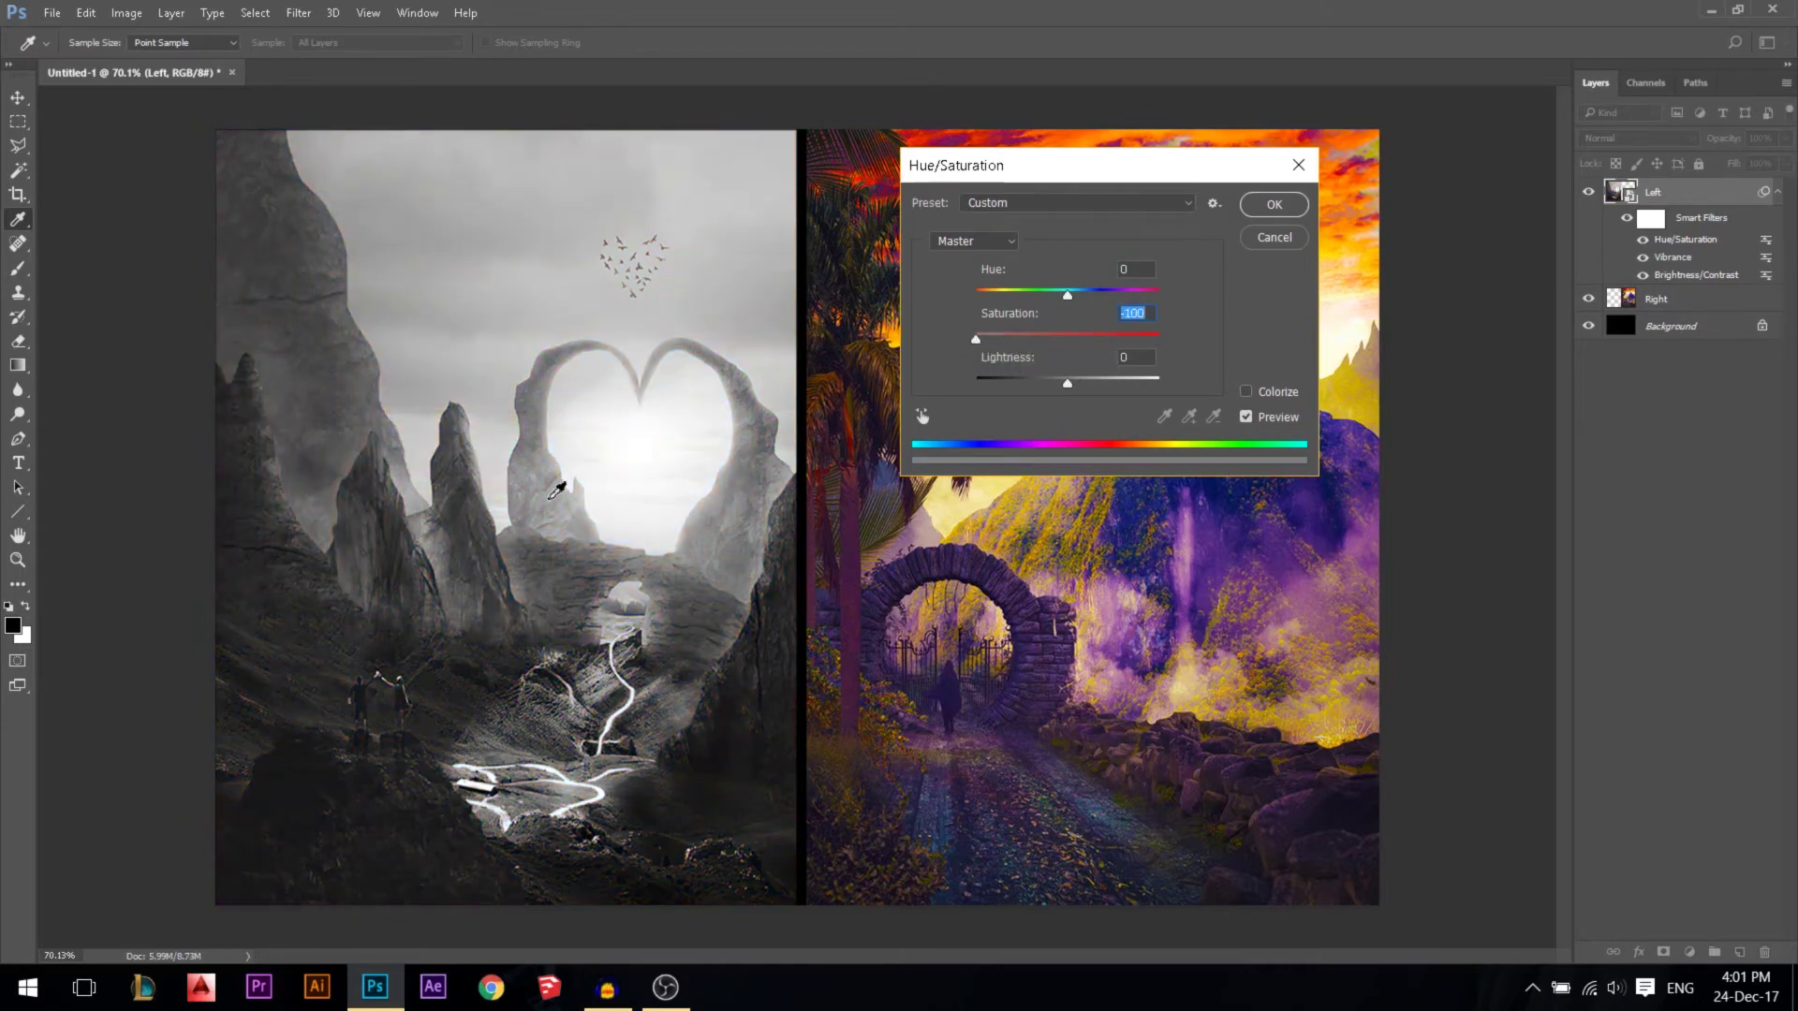
type("0")
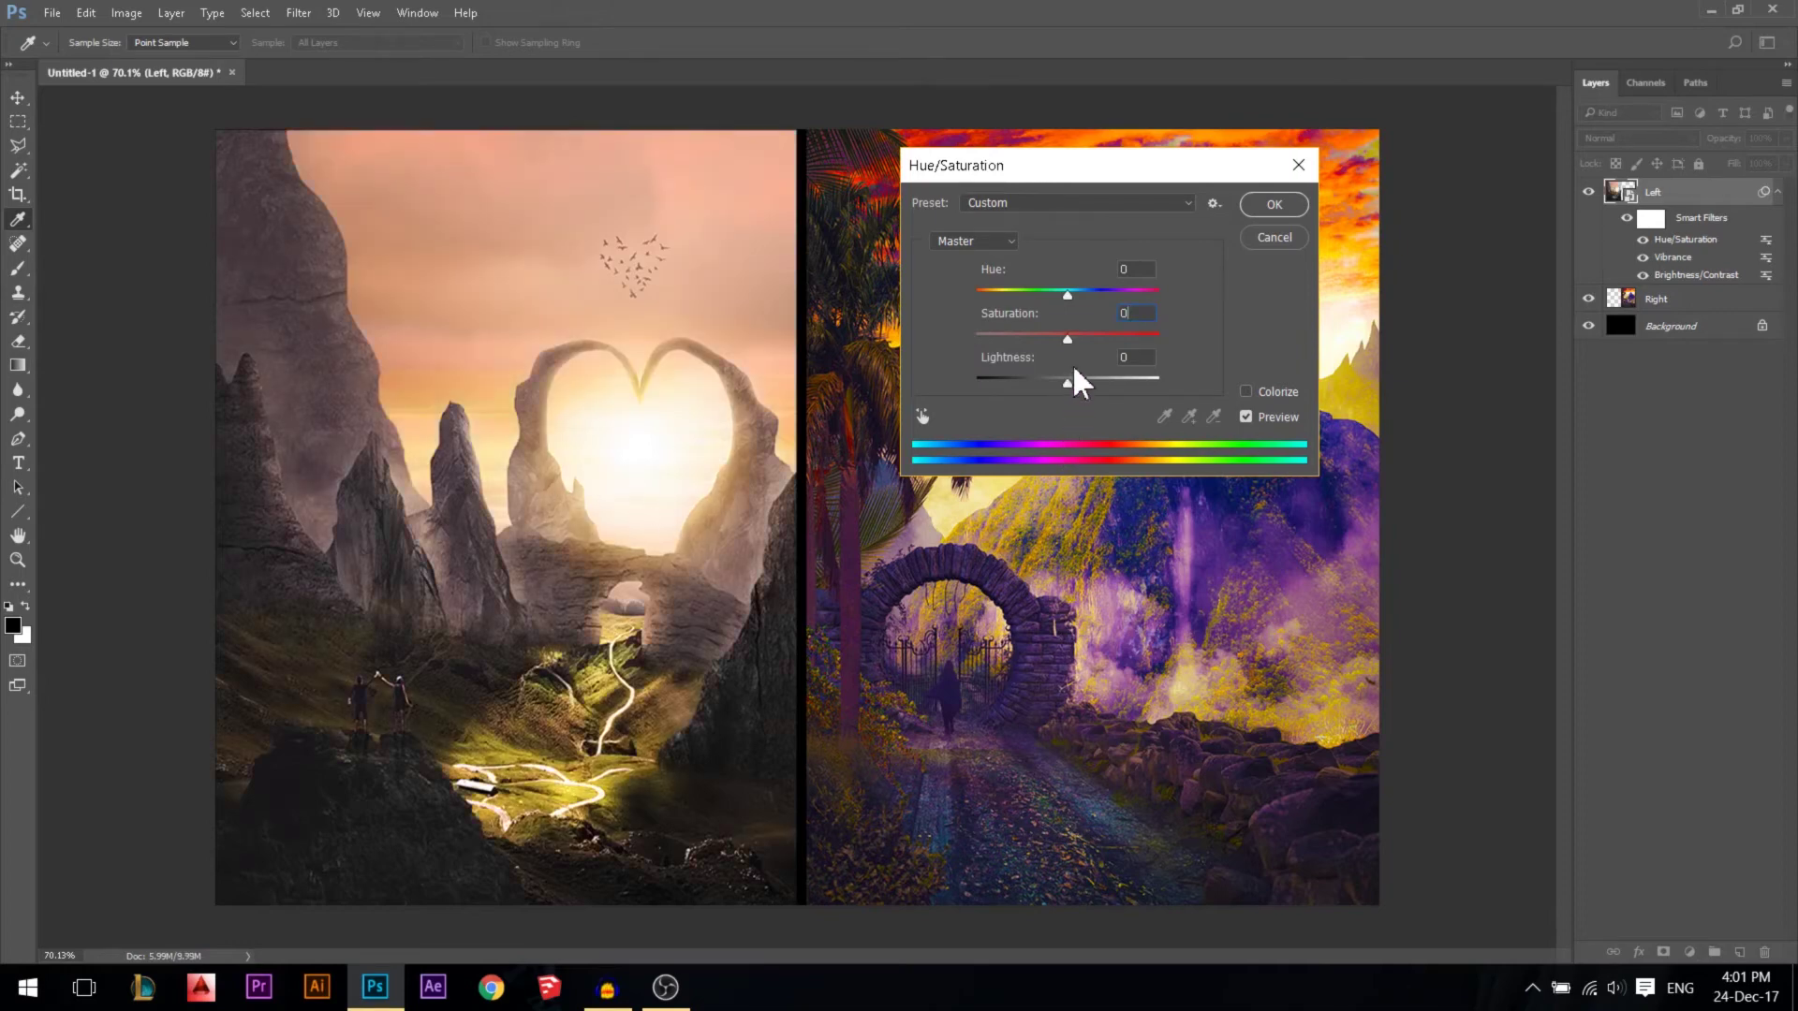
mouse_move(1068, 382)
left_mouse_down()
mouse_move(969, 377)
mouse_move(1178, 385)
mouse_move(1079, 379)
left_mouse_up()
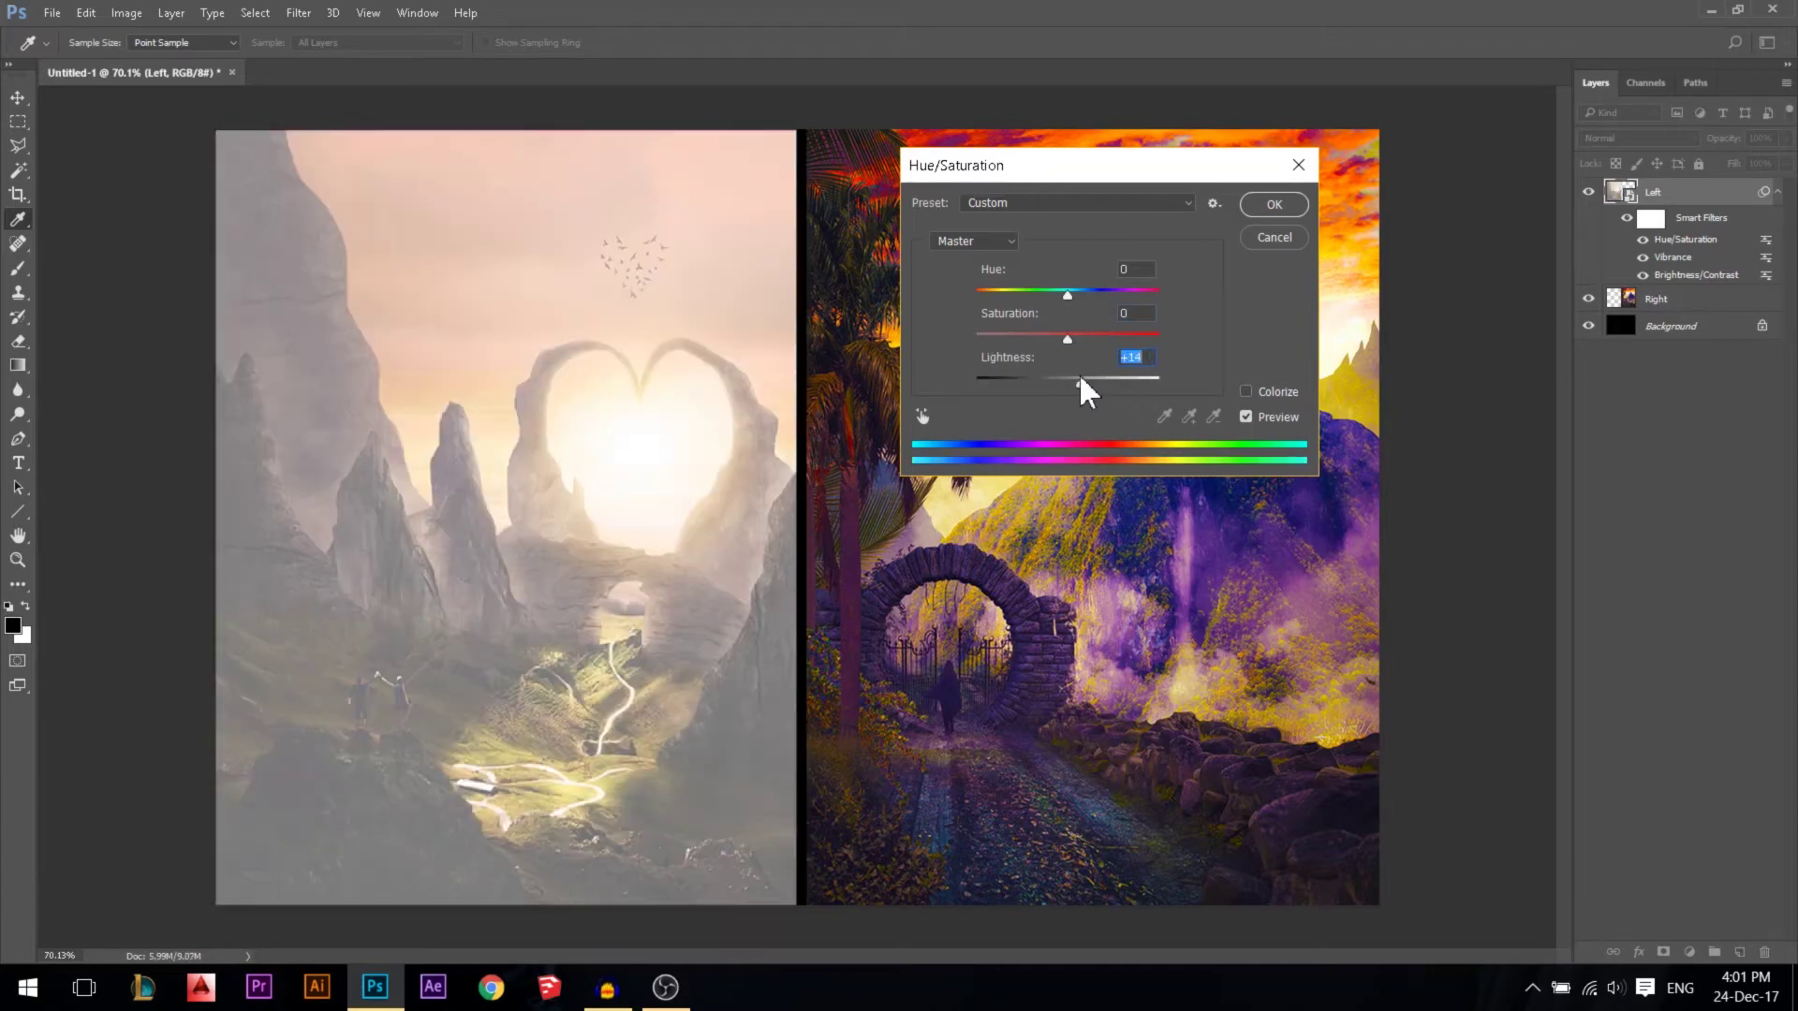
type("0")
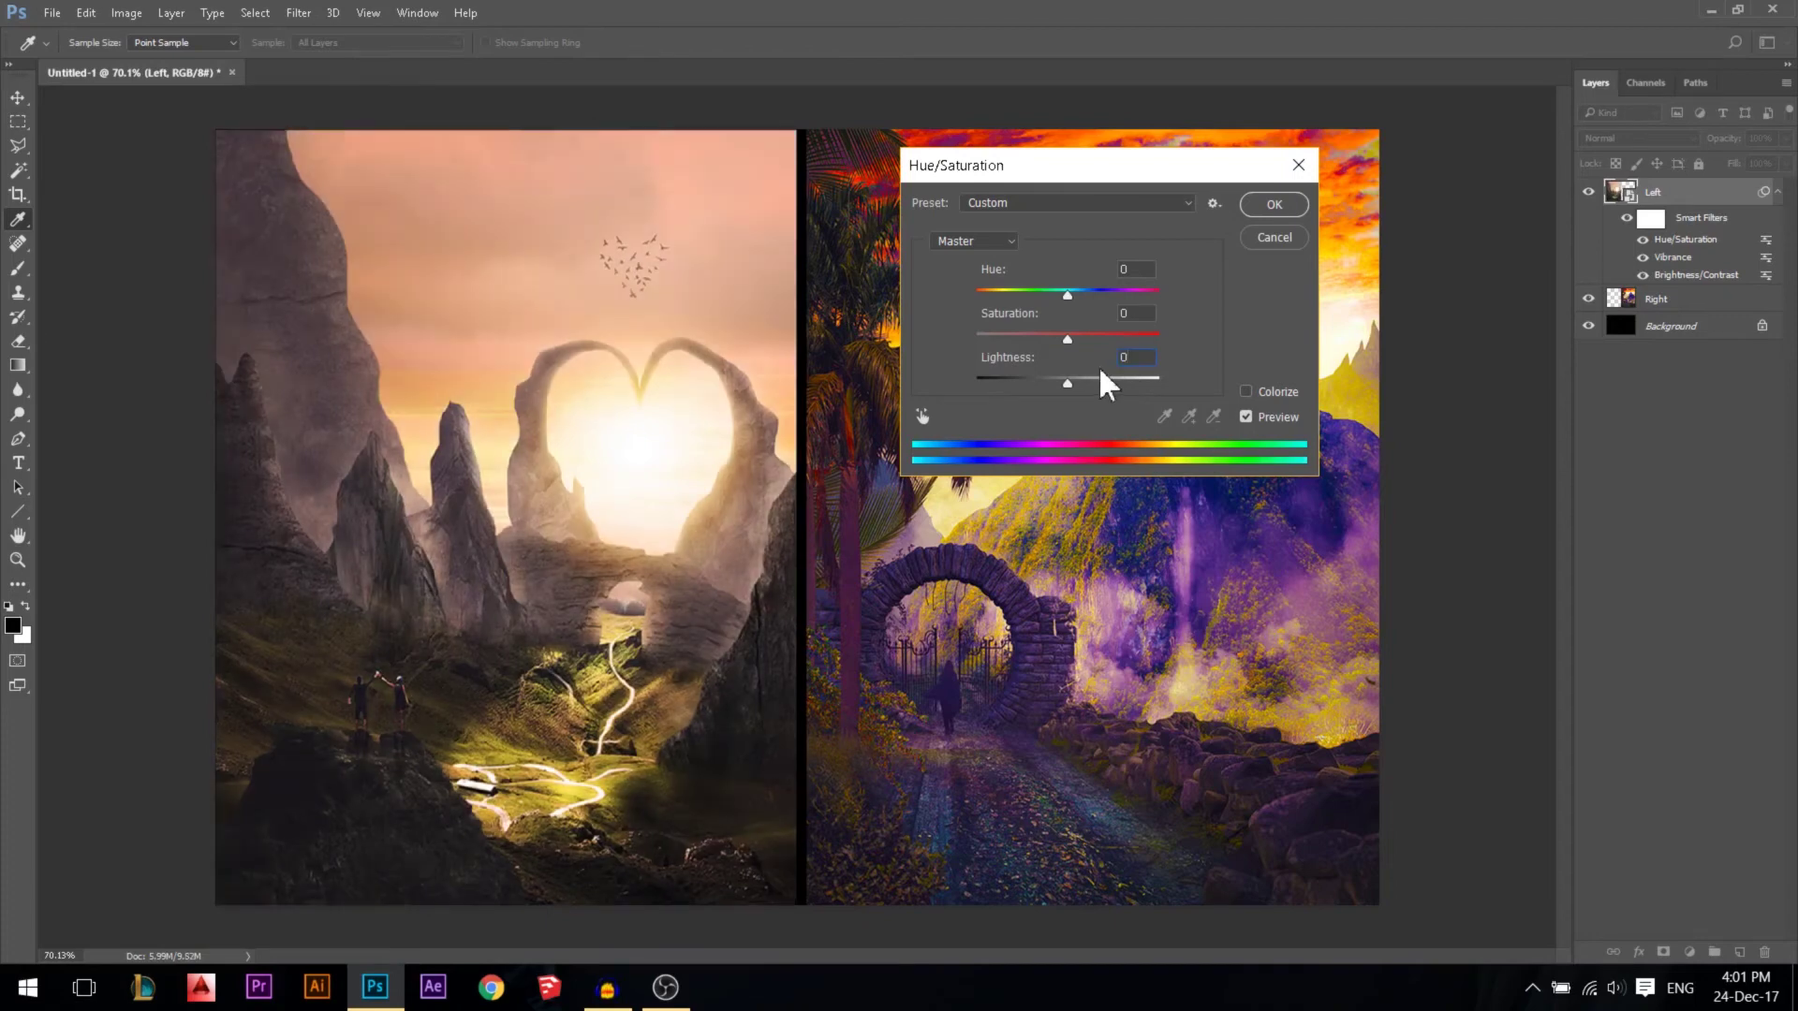
left_click(1011, 241)
Apply the Hue/Saturation filter with all values at 0 and bring up Color Balance
left_click(1017, 239)
left_click(1273, 204)
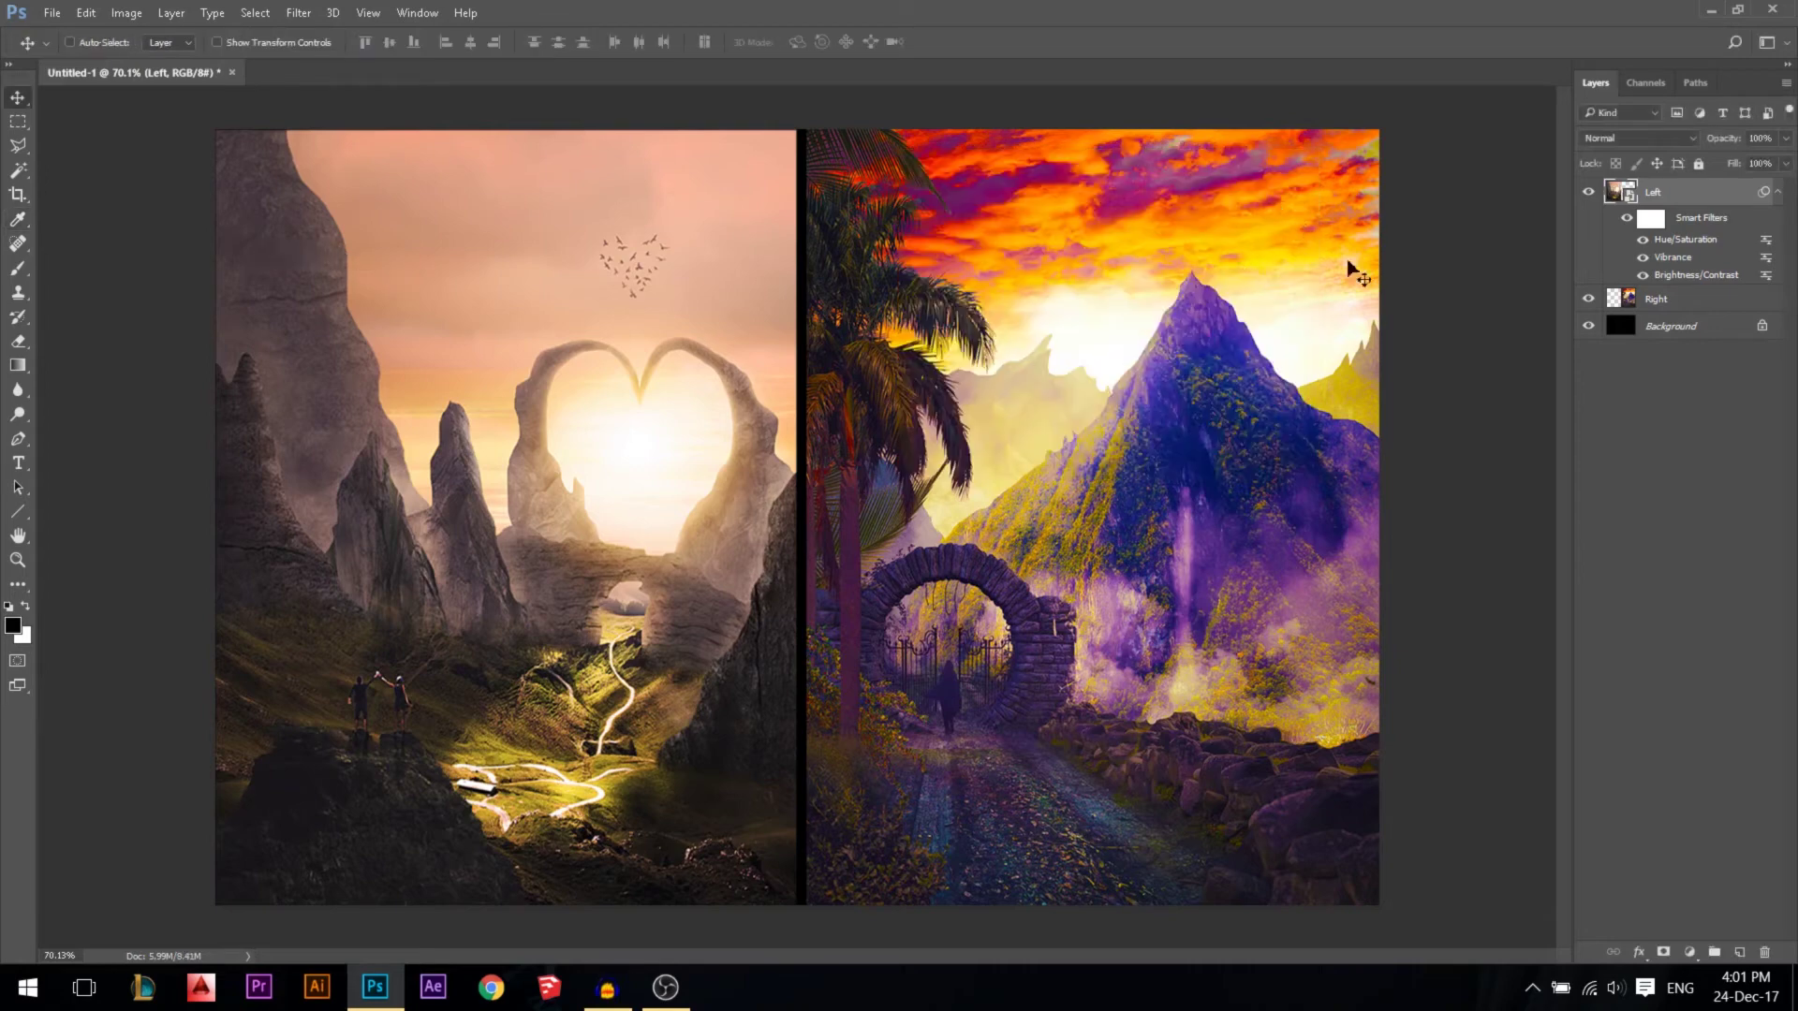
left_click(126, 13)
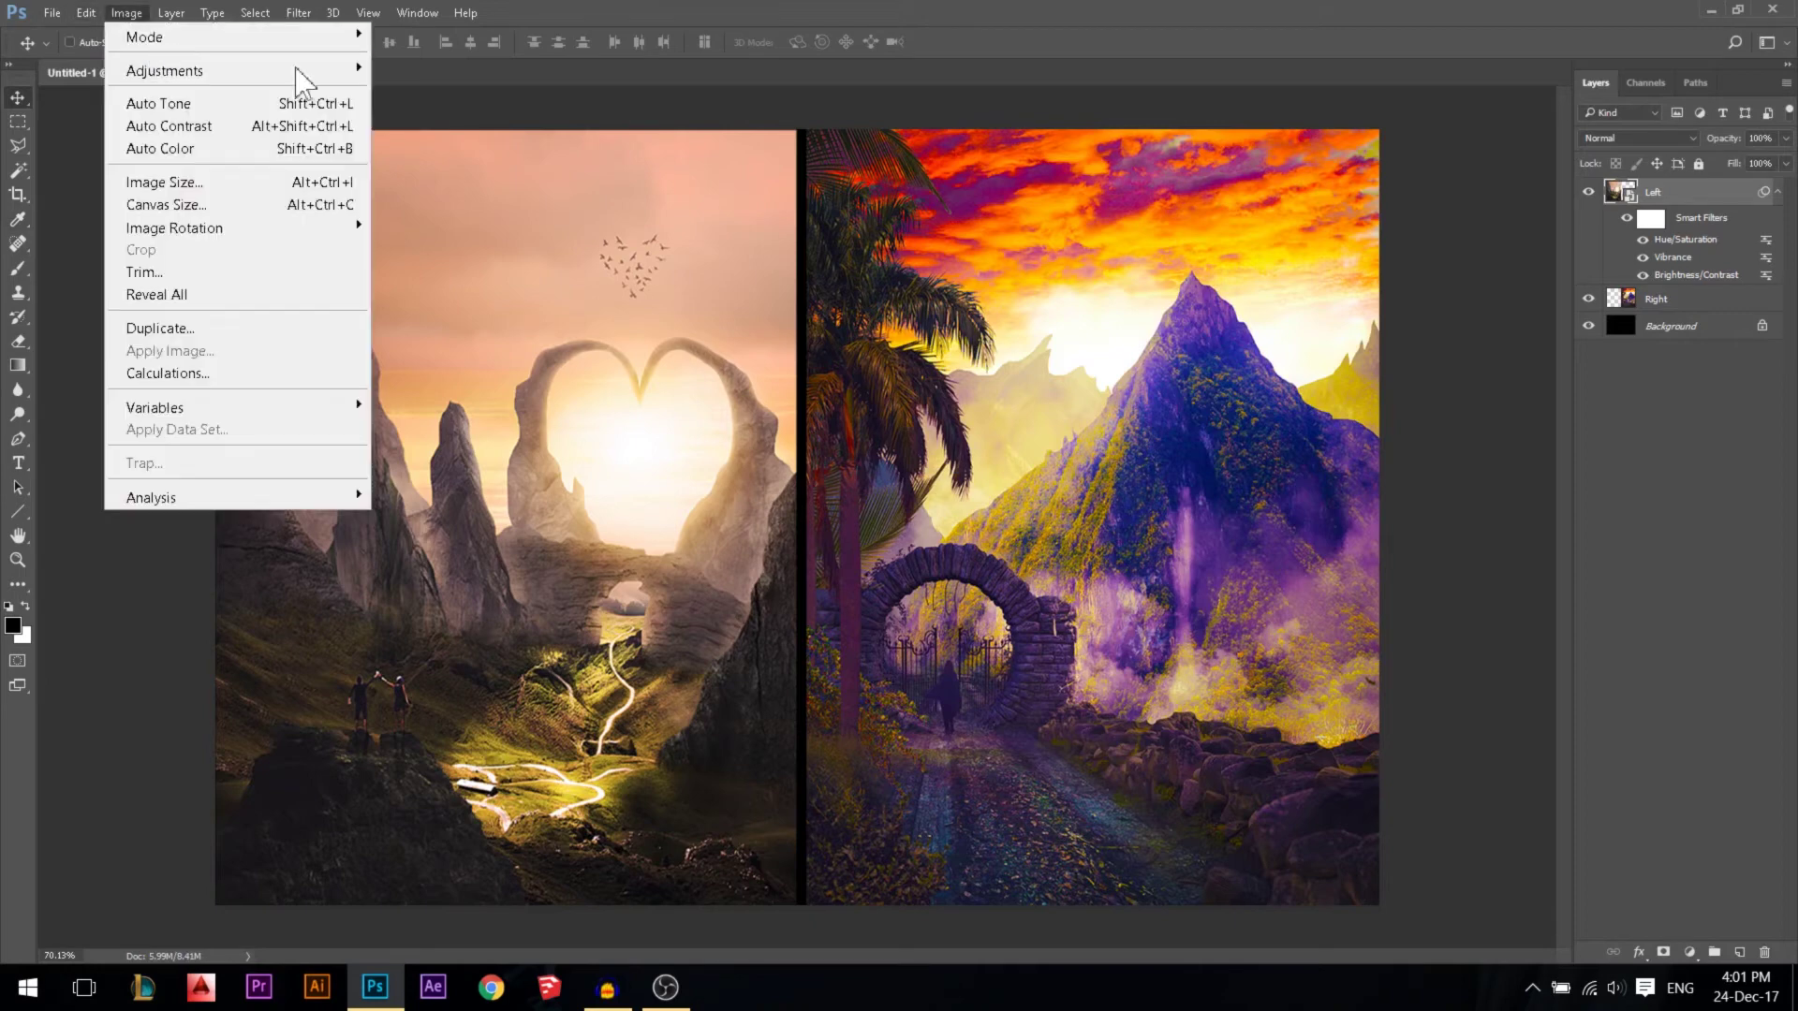
mouse_move(150, 70)
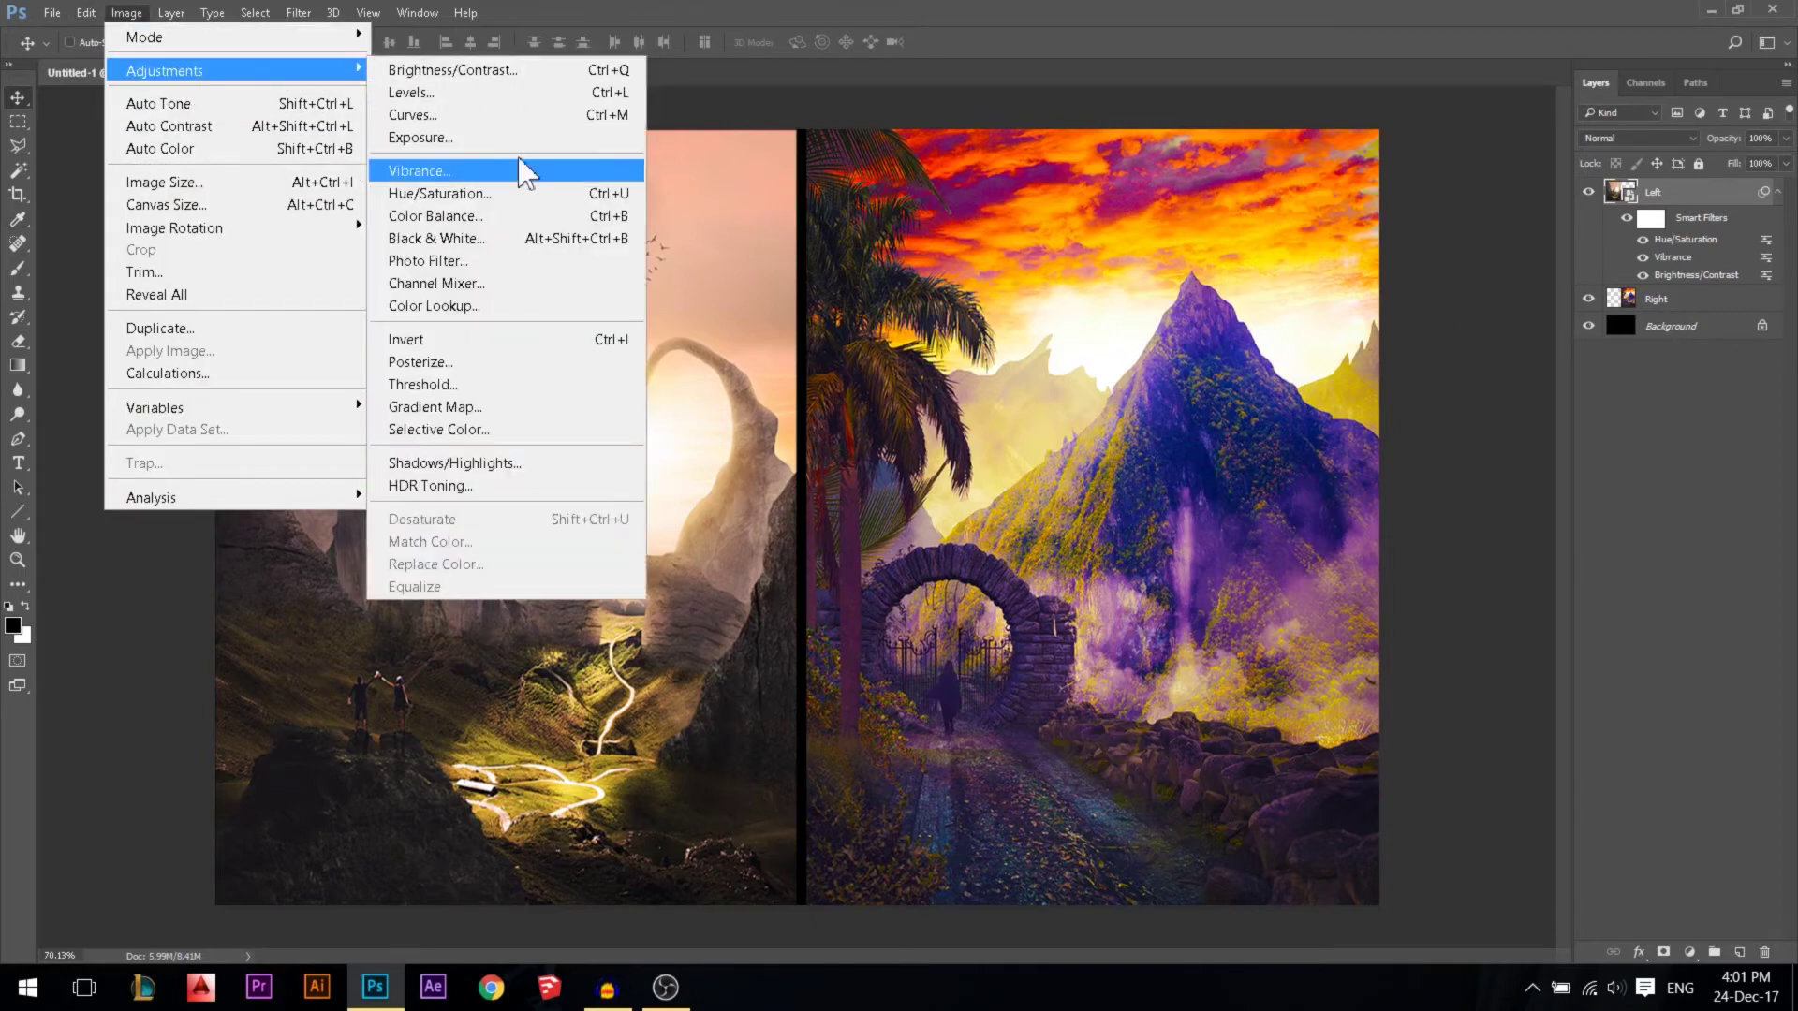
left_click(471, 221)
Try midtone red/yellow and highlight blue shifts in Color Balance, then cancel it
left_click_drag(955, 249, 904, 158)
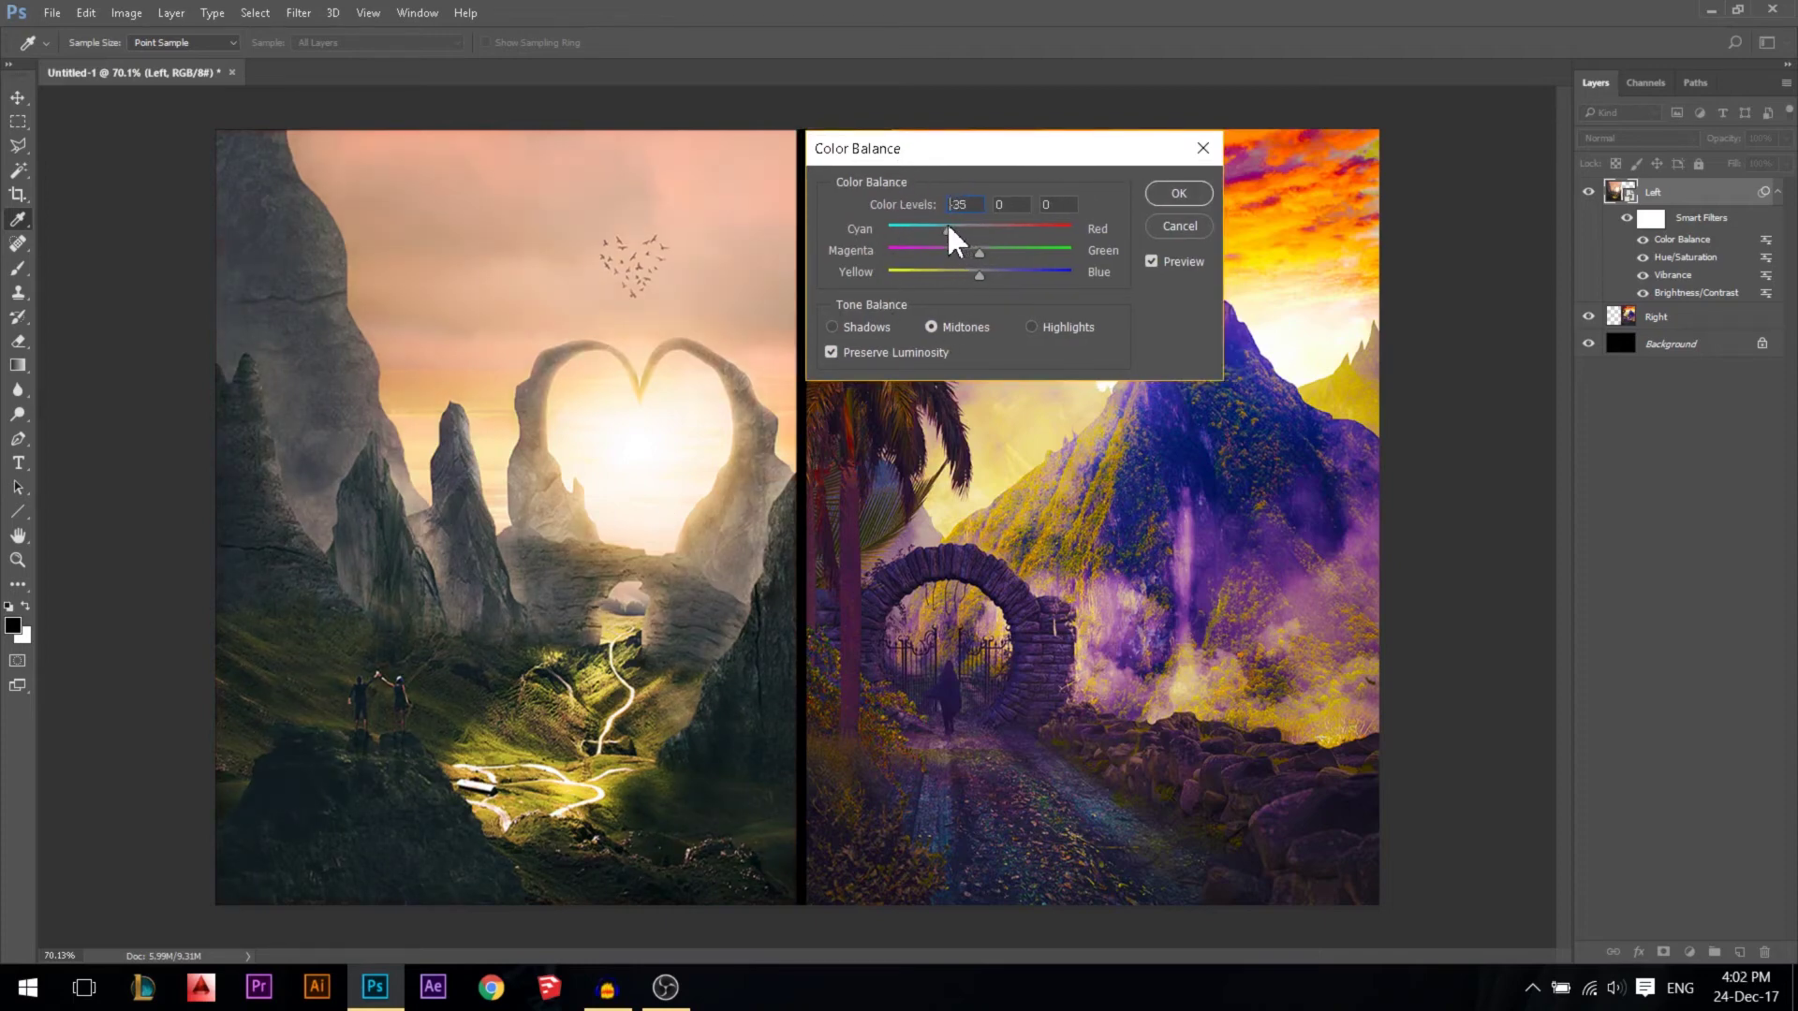
left_click_drag(972, 228, 979, 228)
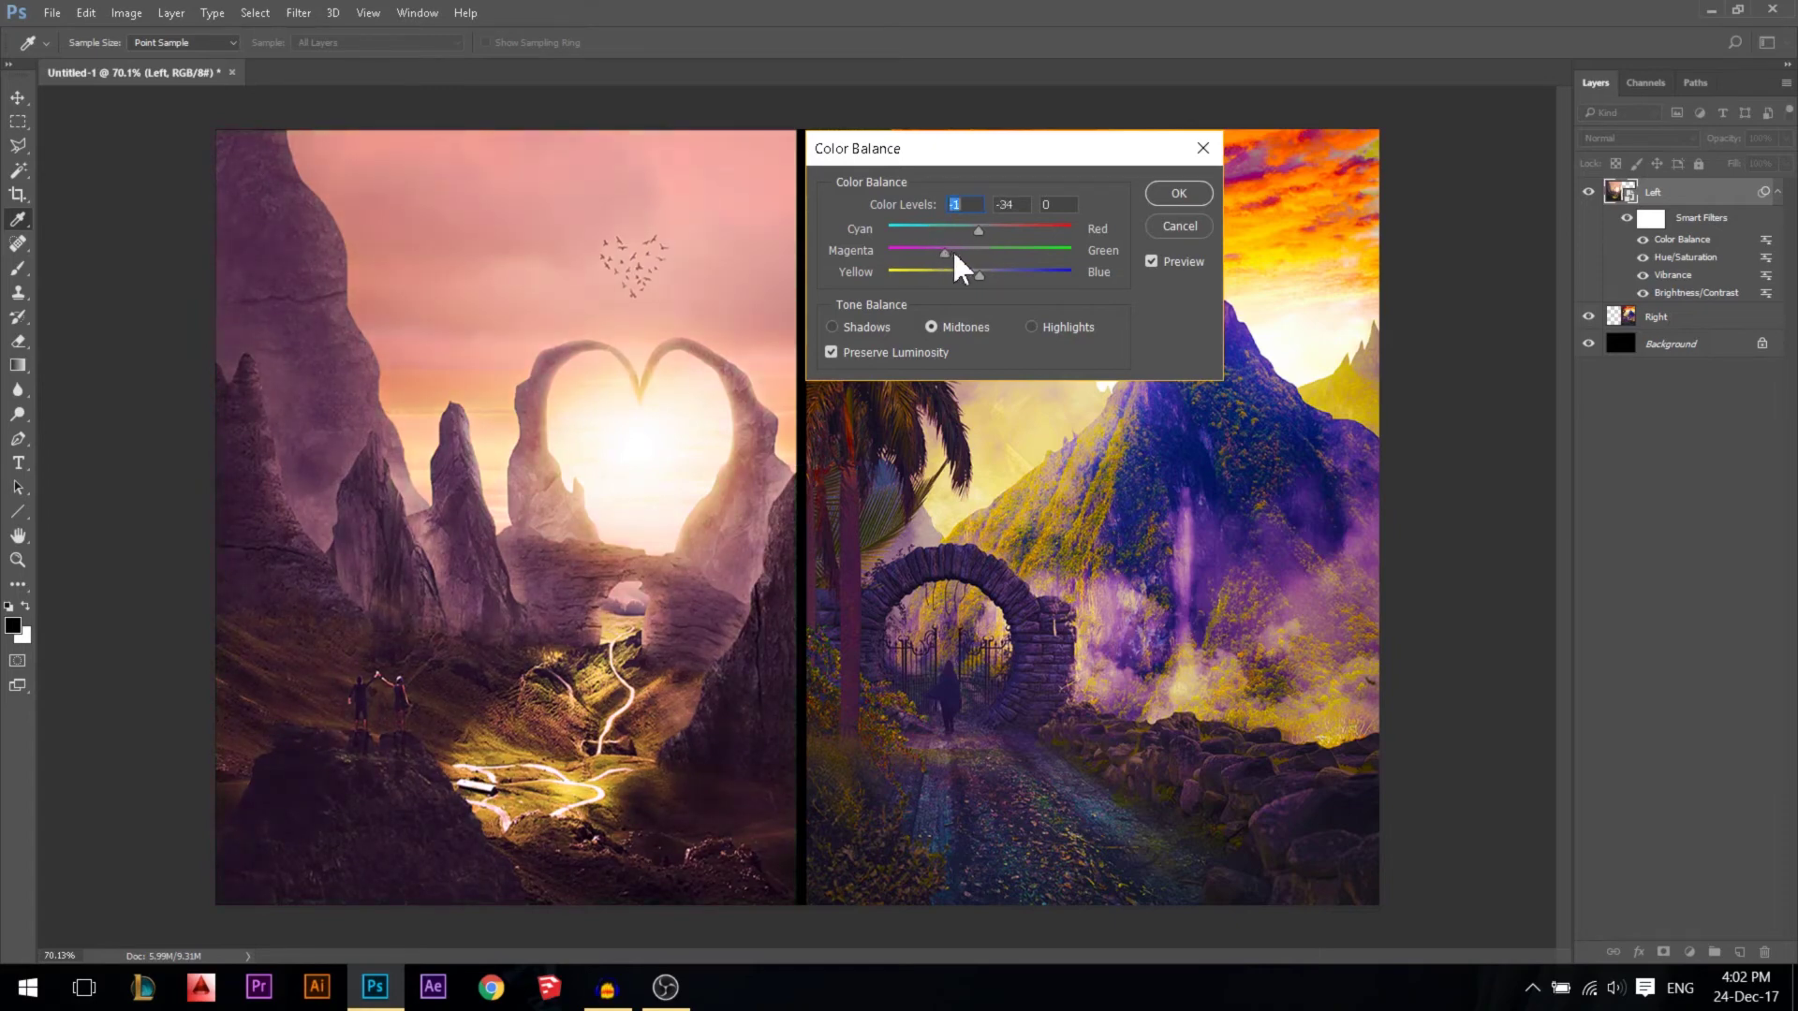
mouse_move(978, 251)
left_mouse_down()
mouse_move(945, 274)
mouse_move(1018, 285)
mouse_move(990, 283)
mouse_move(982, 247)
mouse_move(1007, 231)
mouse_move(963, 274)
left_mouse_up()
left_click_drag(1027, 157, 1140, 149)
left_click(988, 321)
left_click(1176, 323)
left_click(1114, 263)
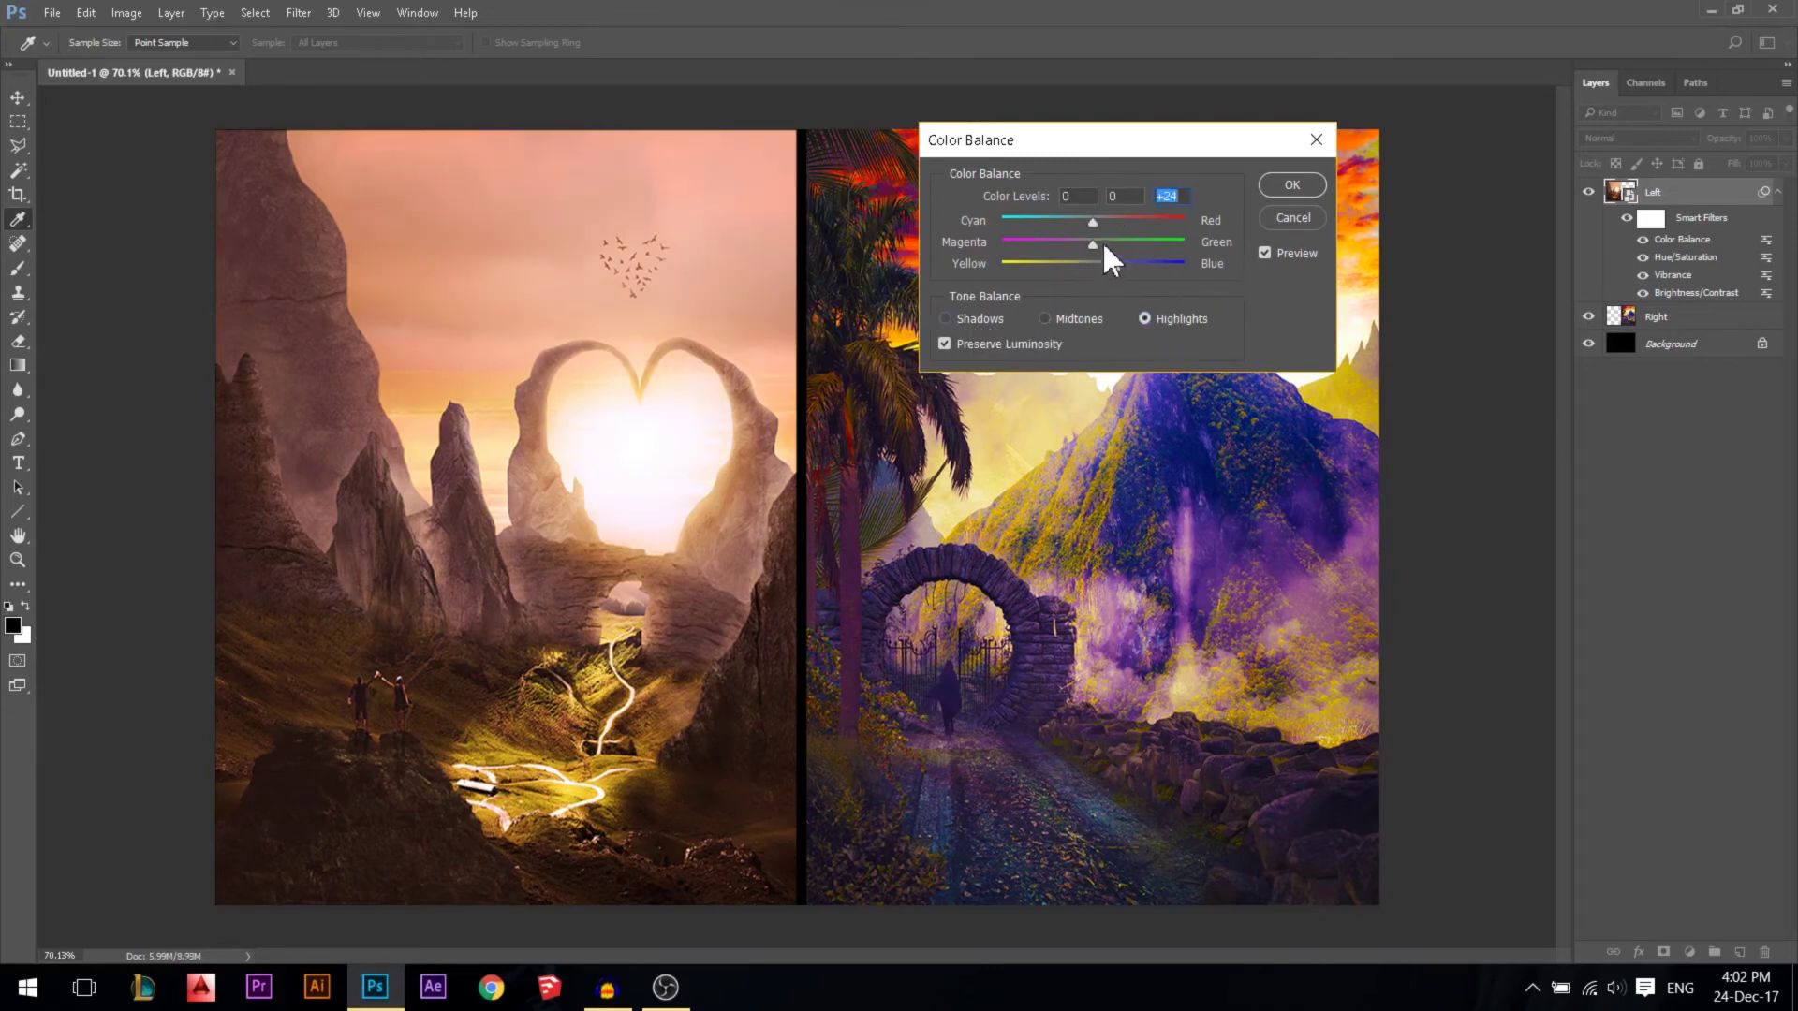
left_click(1293, 217)
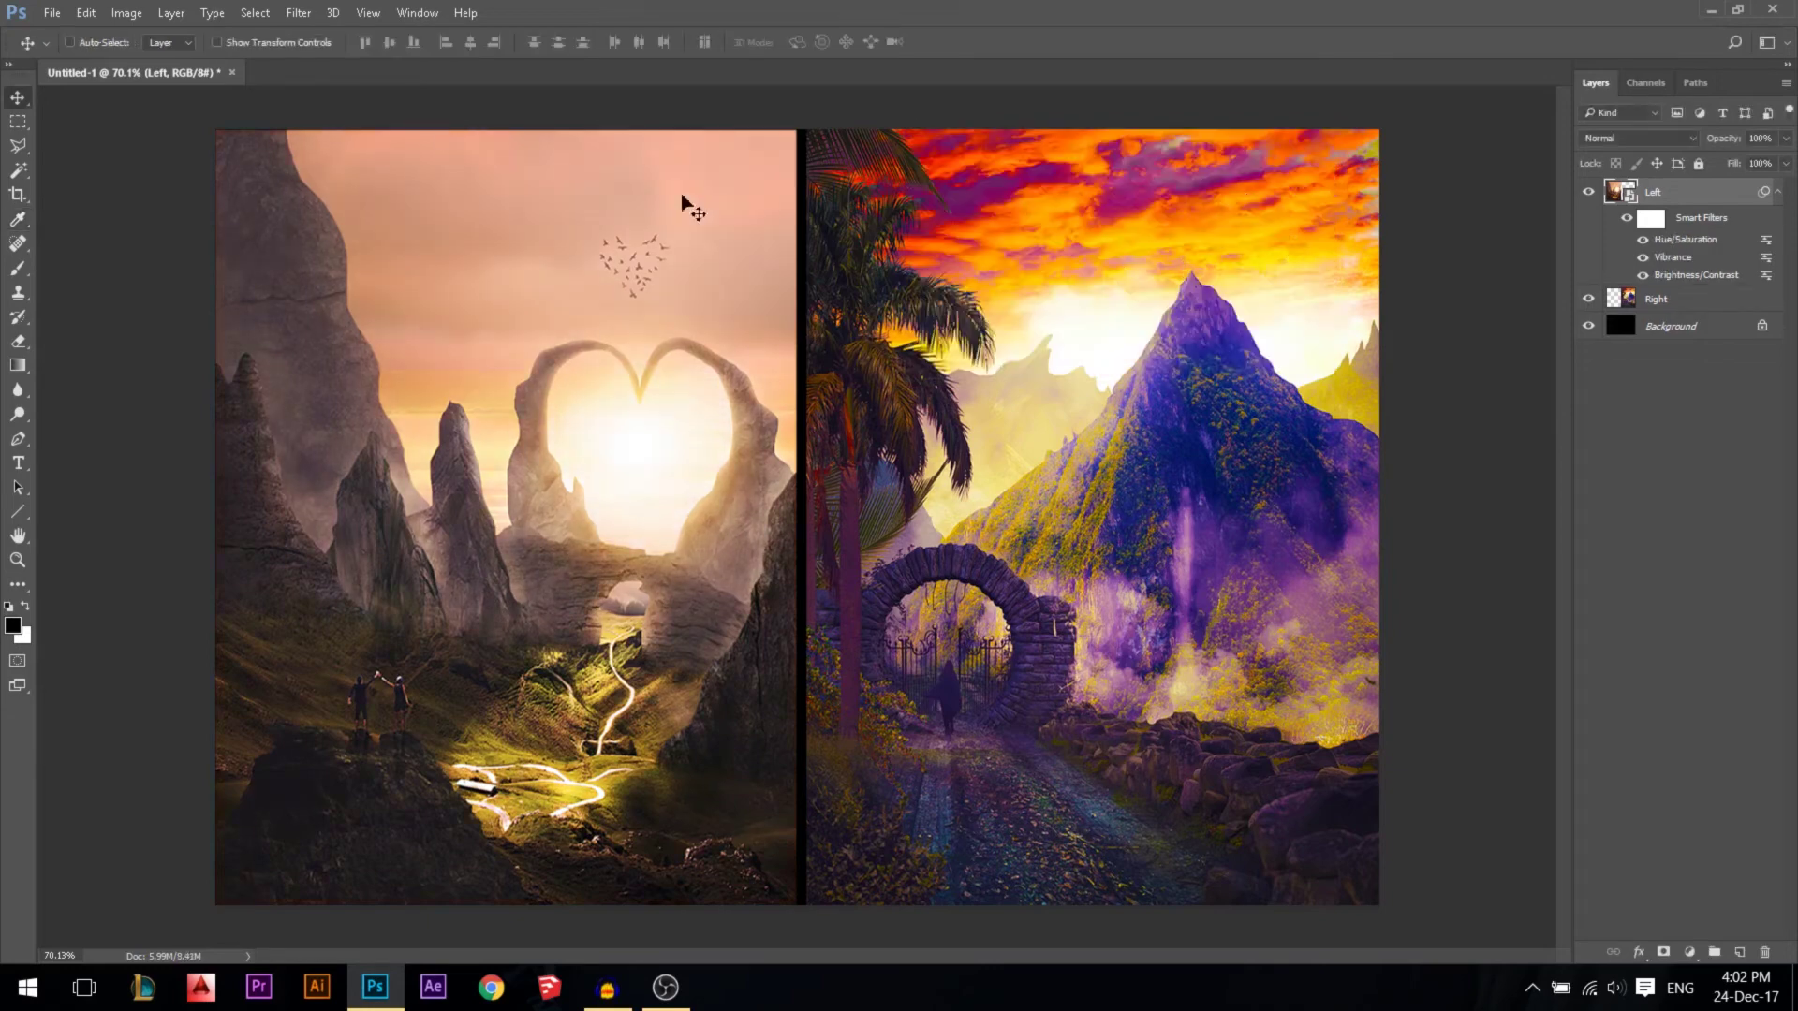
left_click(114, 8)
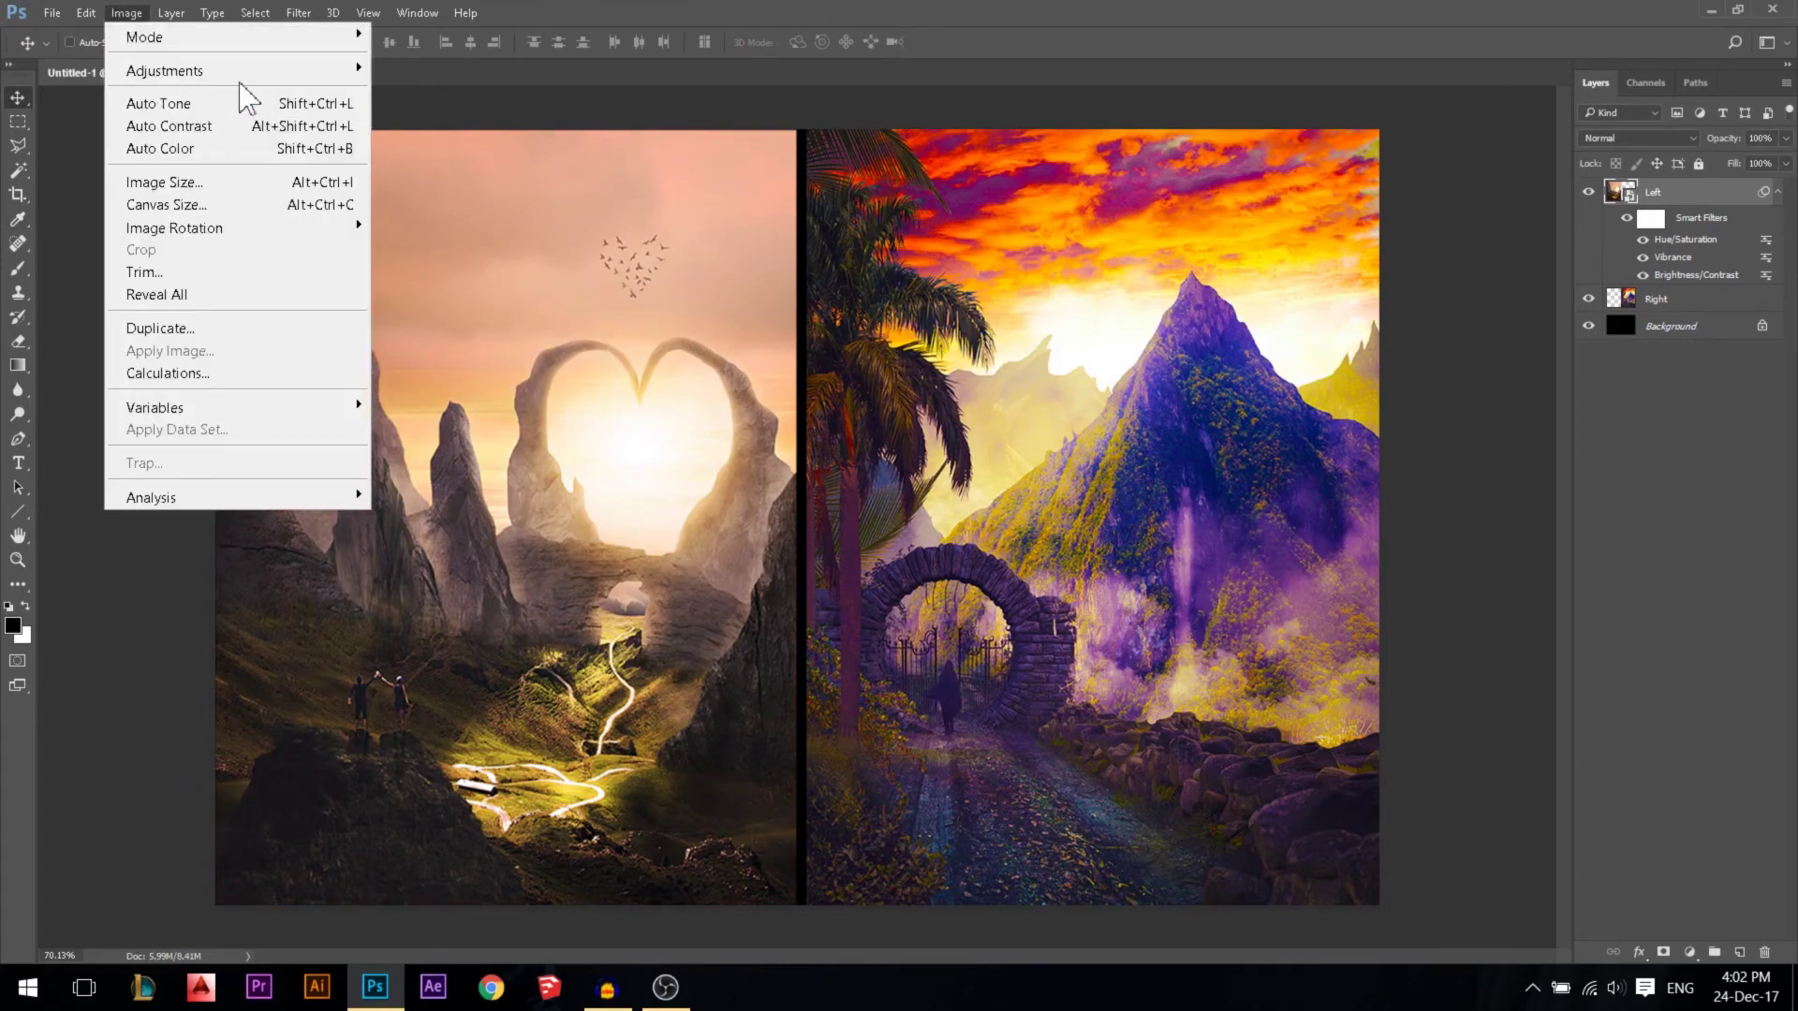
mouse_move(165, 70)
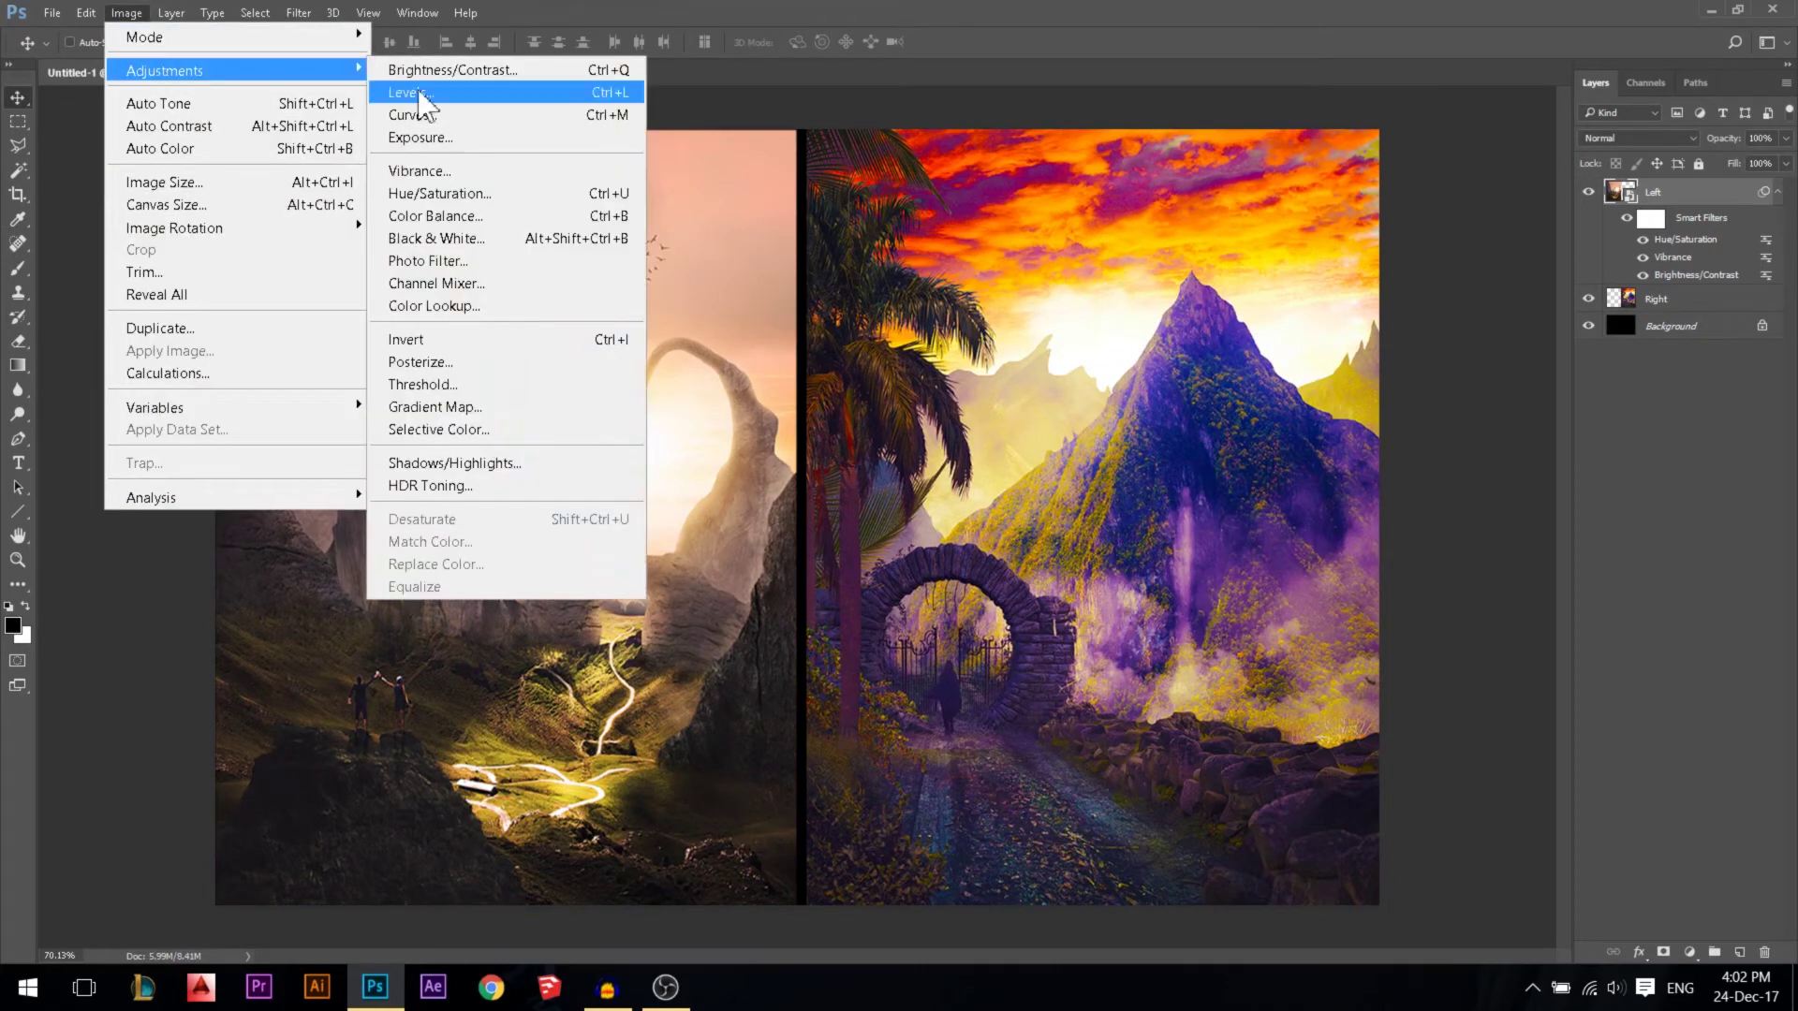
left_click(468, 240)
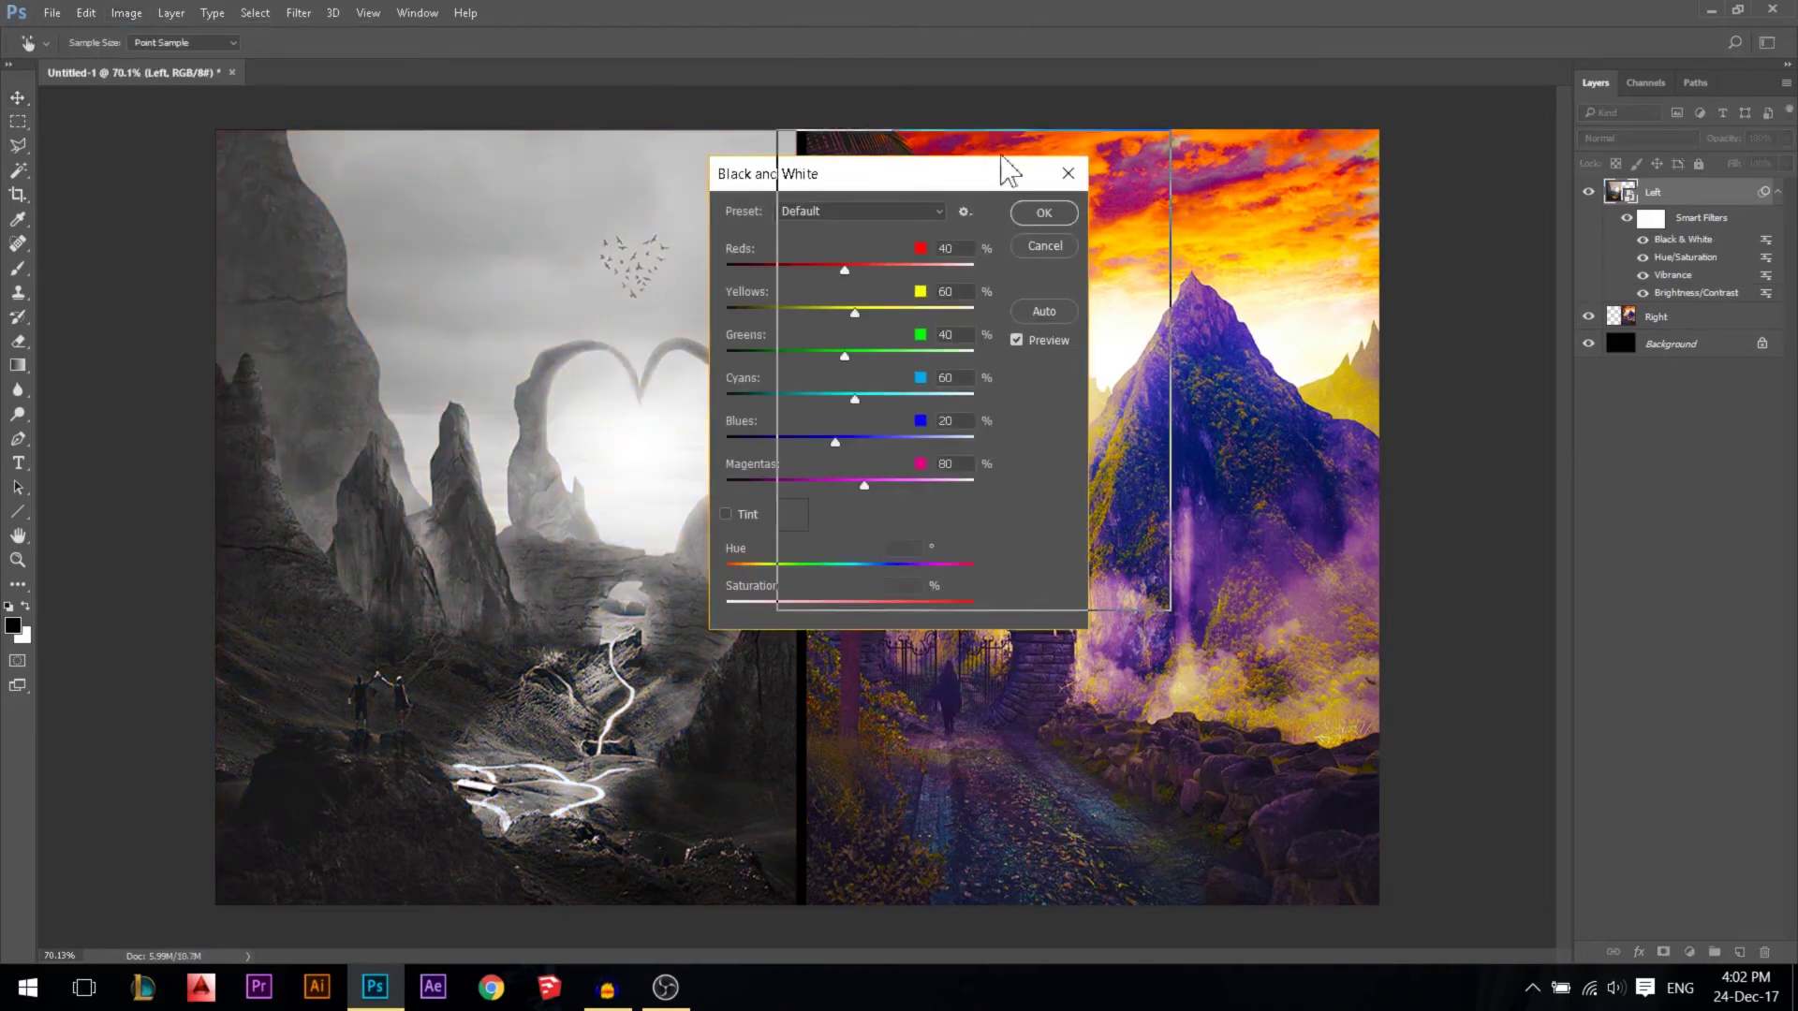
left_click_drag(1002, 170, 1089, 130)
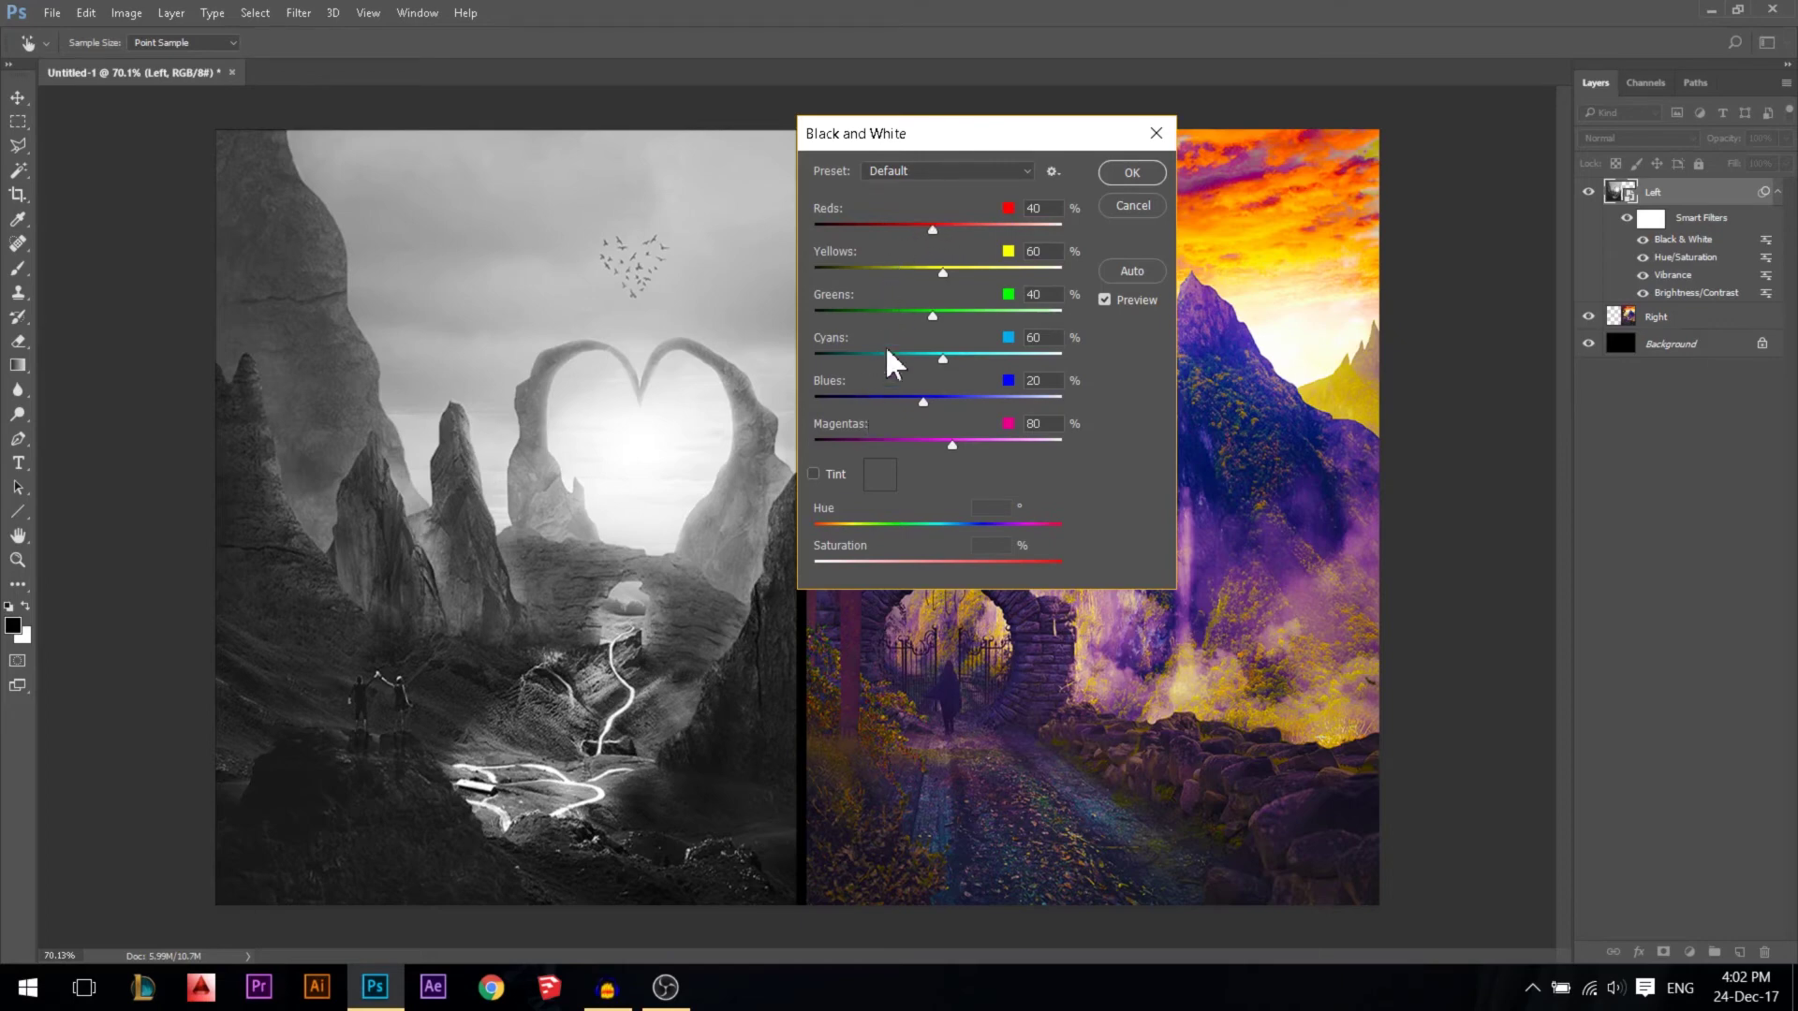
mouse_move(932, 228)
left_mouse_down()
mouse_move(876, 226)
mouse_move(936, 226)
left_mouse_up()
left_click_drag(967, 230, 932, 229)
left_click(1133, 205)
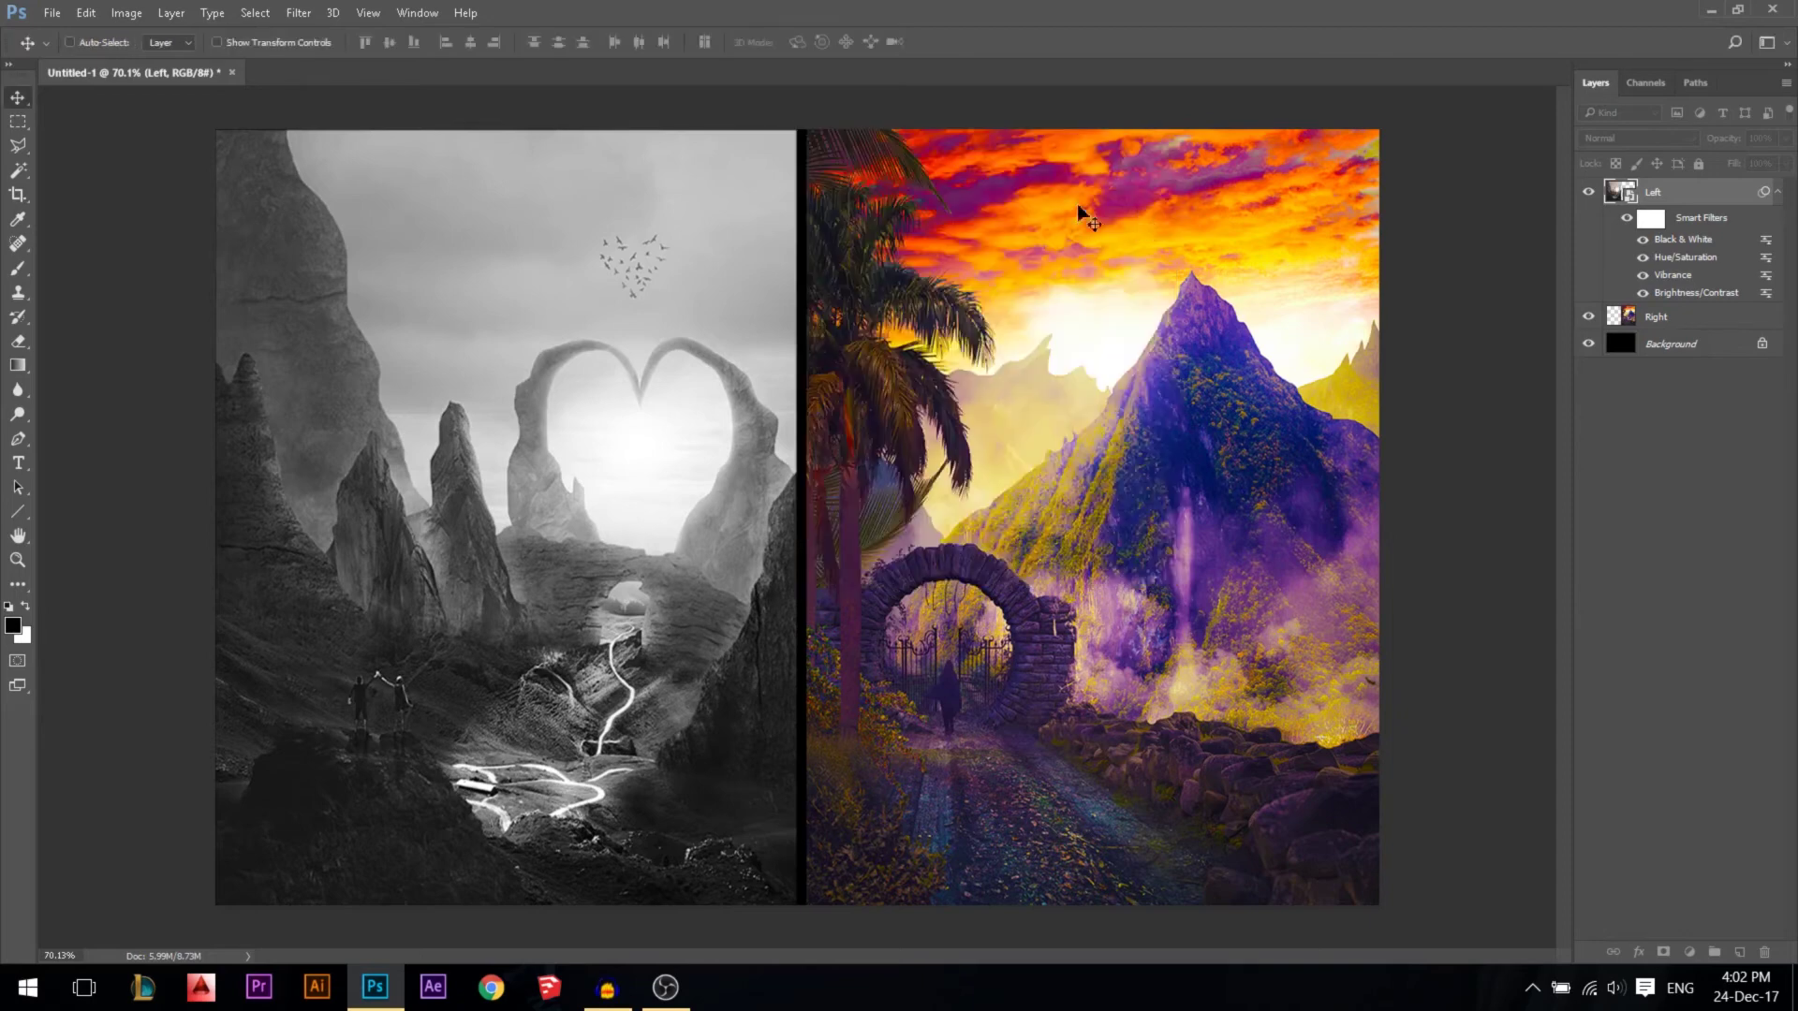
left_click(132, 15)
mouse_move(228, 73)
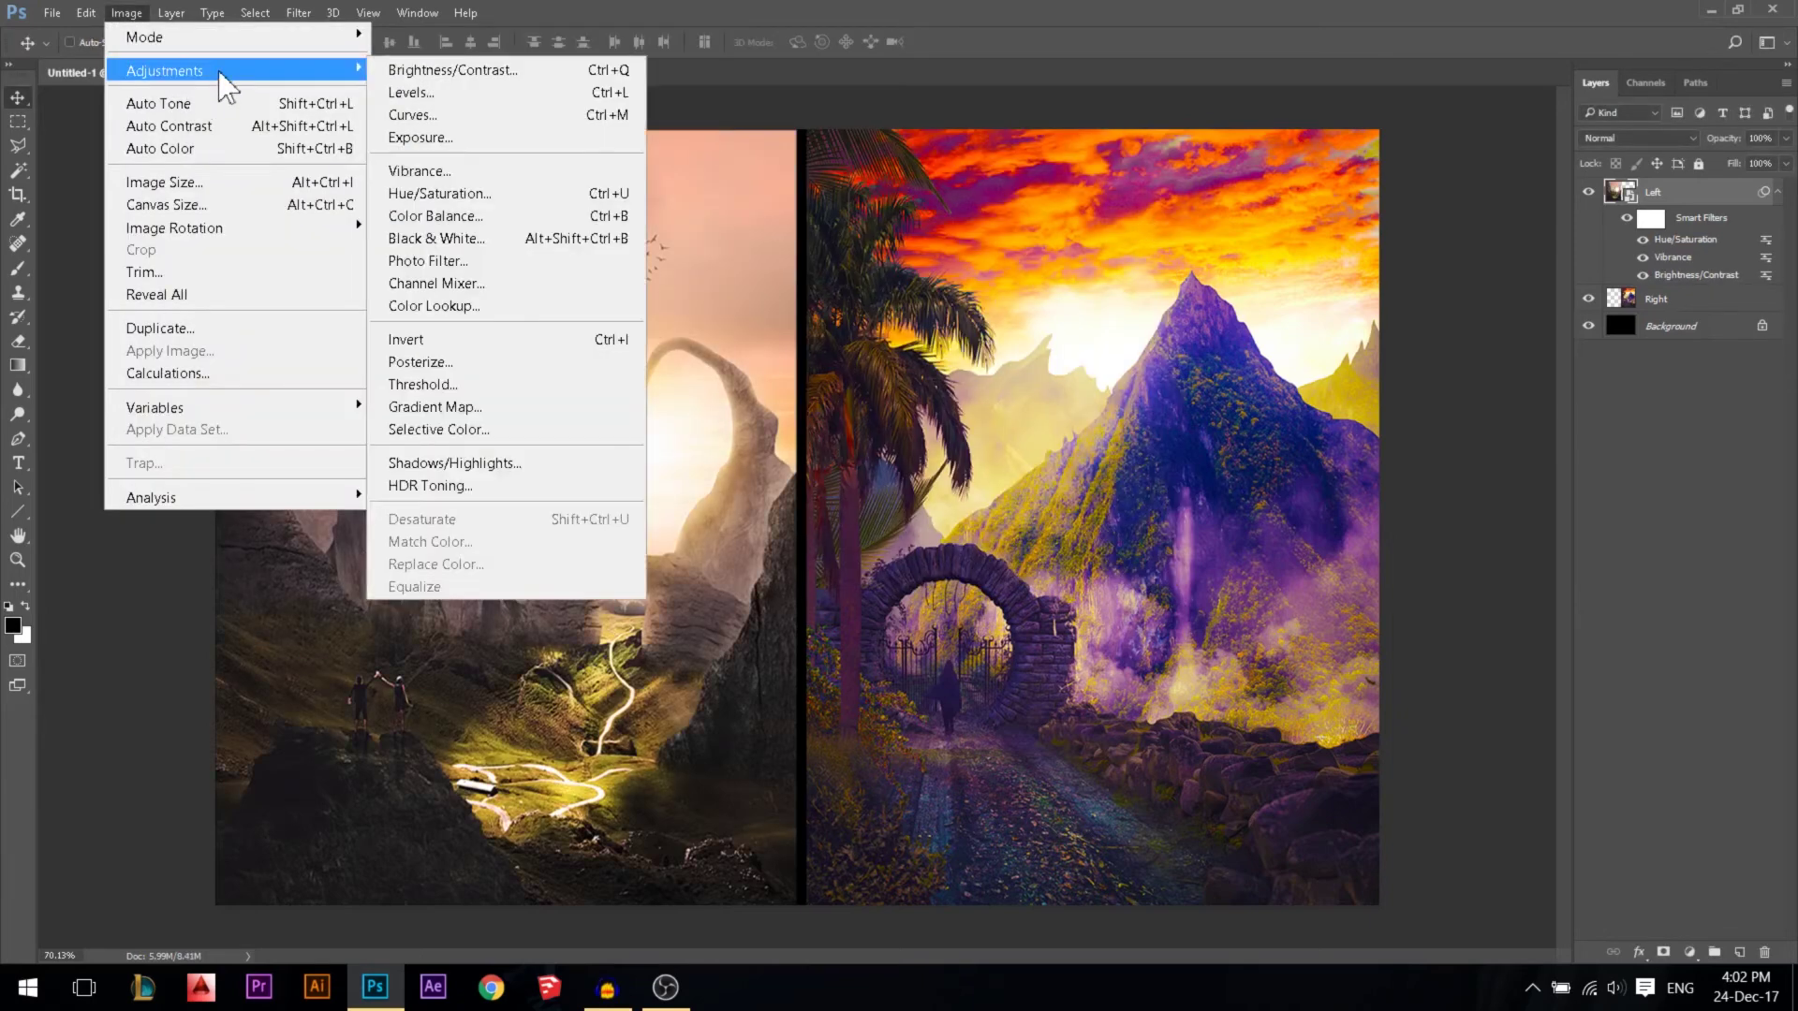
left_click(455, 203)
left_click_drag(1065, 337, 974, 339)
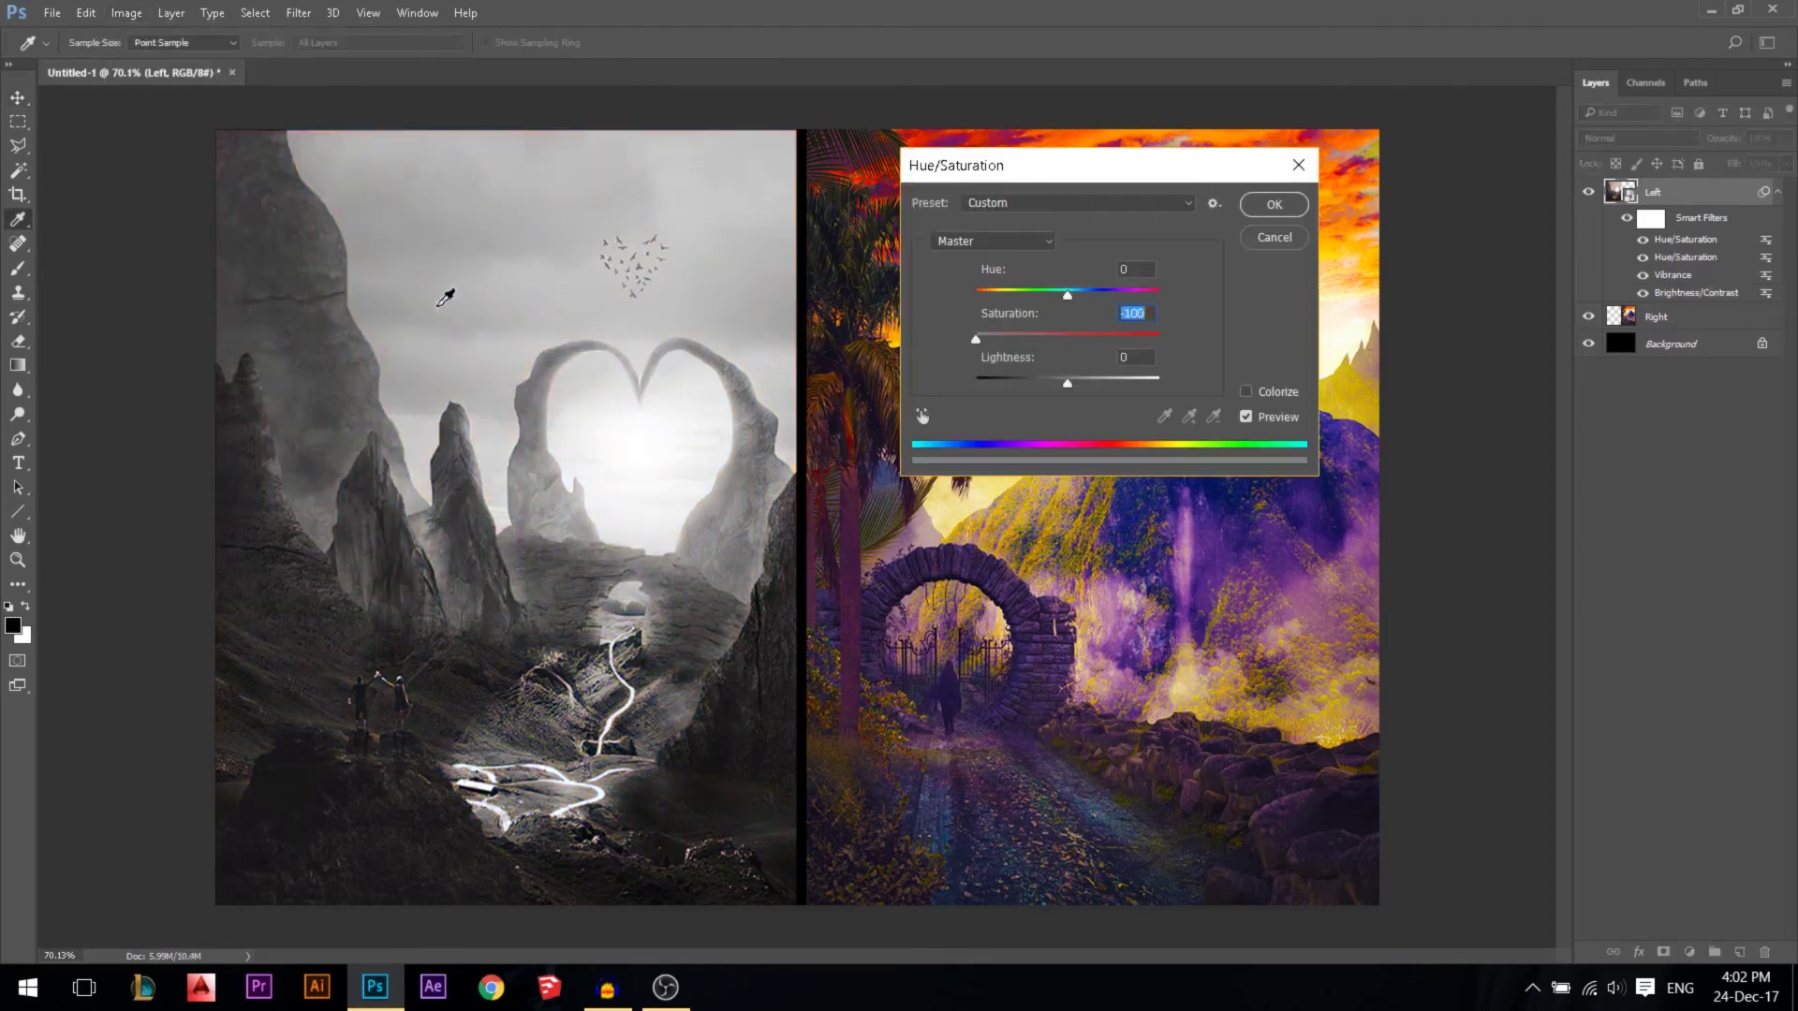
left_click(1275, 238)
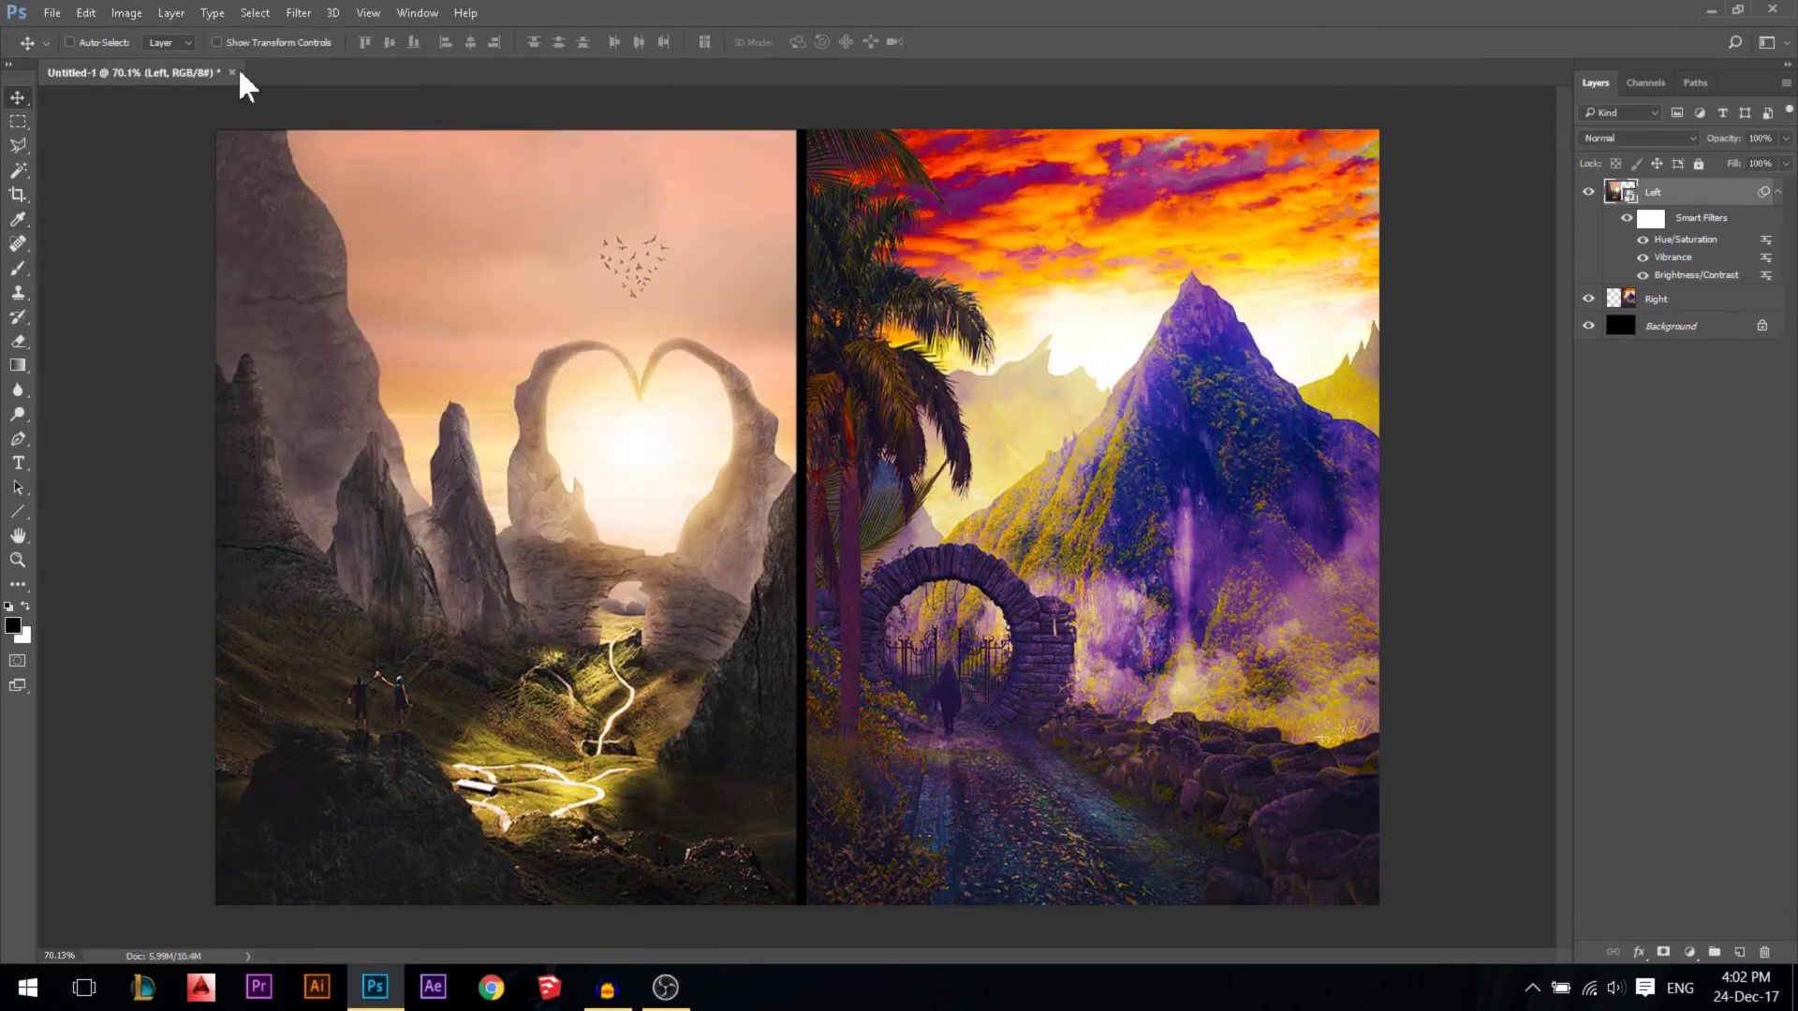
left_click(139, 16)
mouse_move(215, 69)
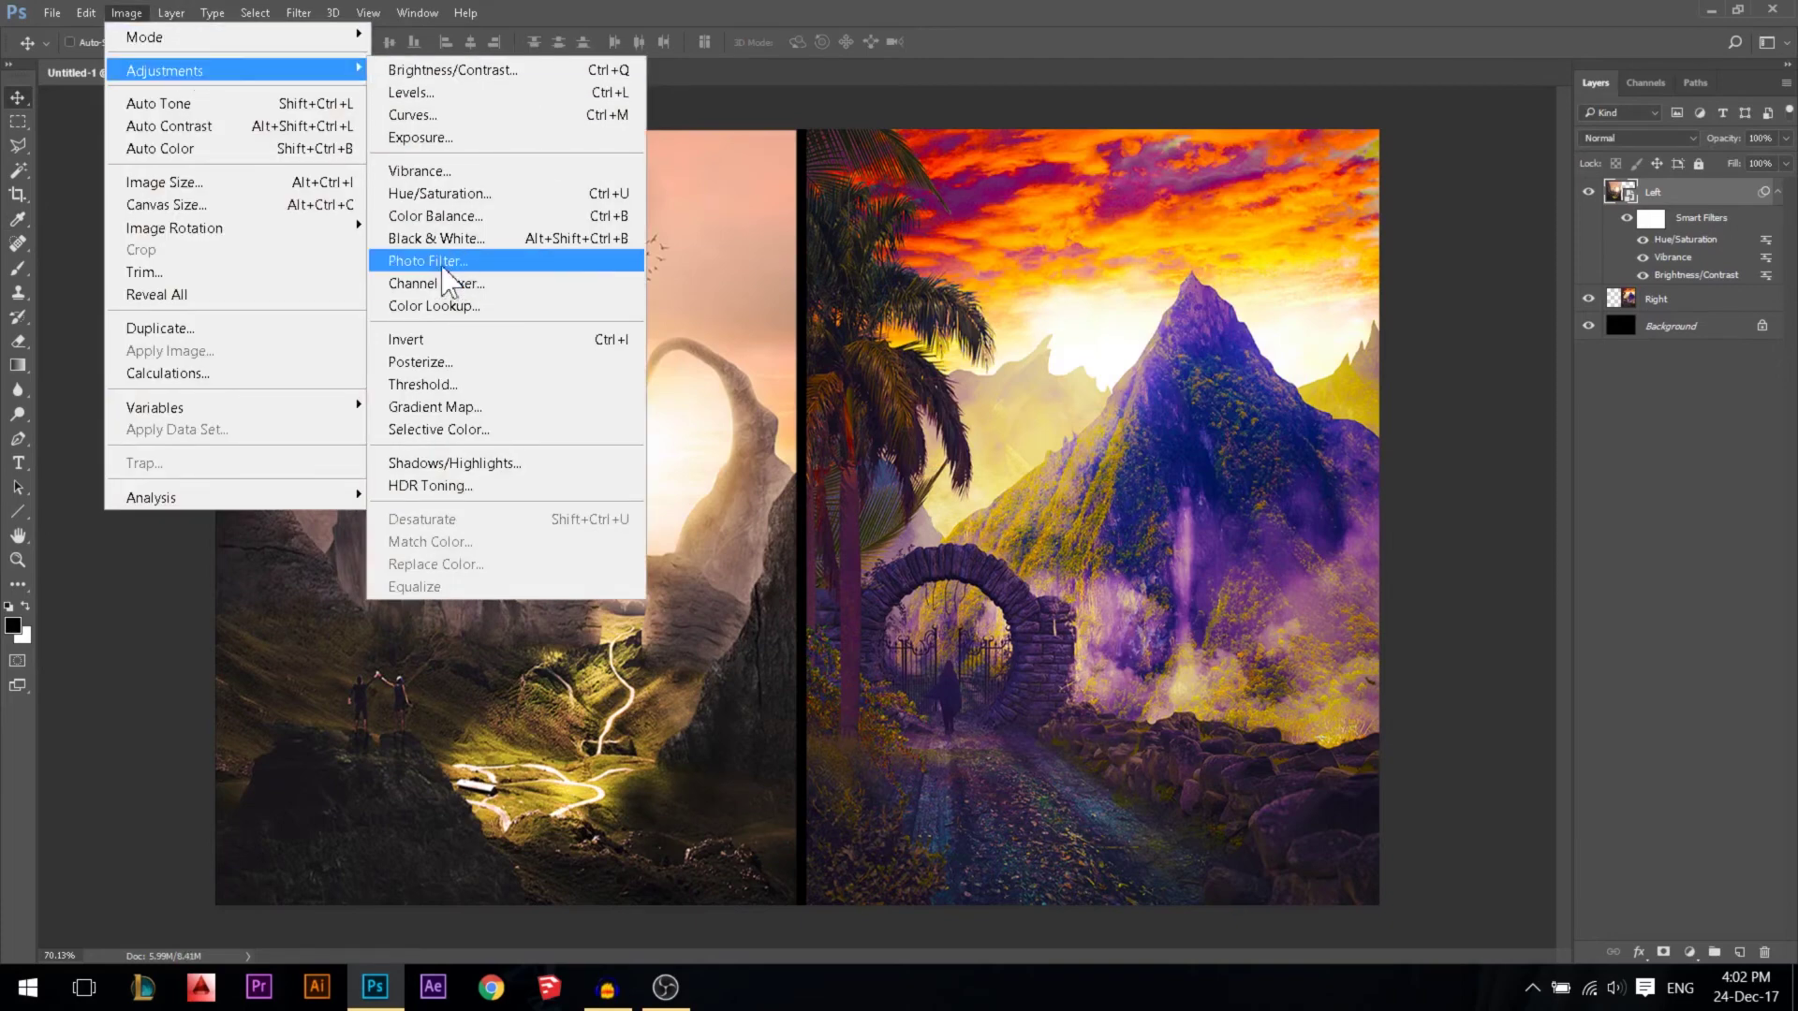
left_click(451, 262)
left_click(888, 313)
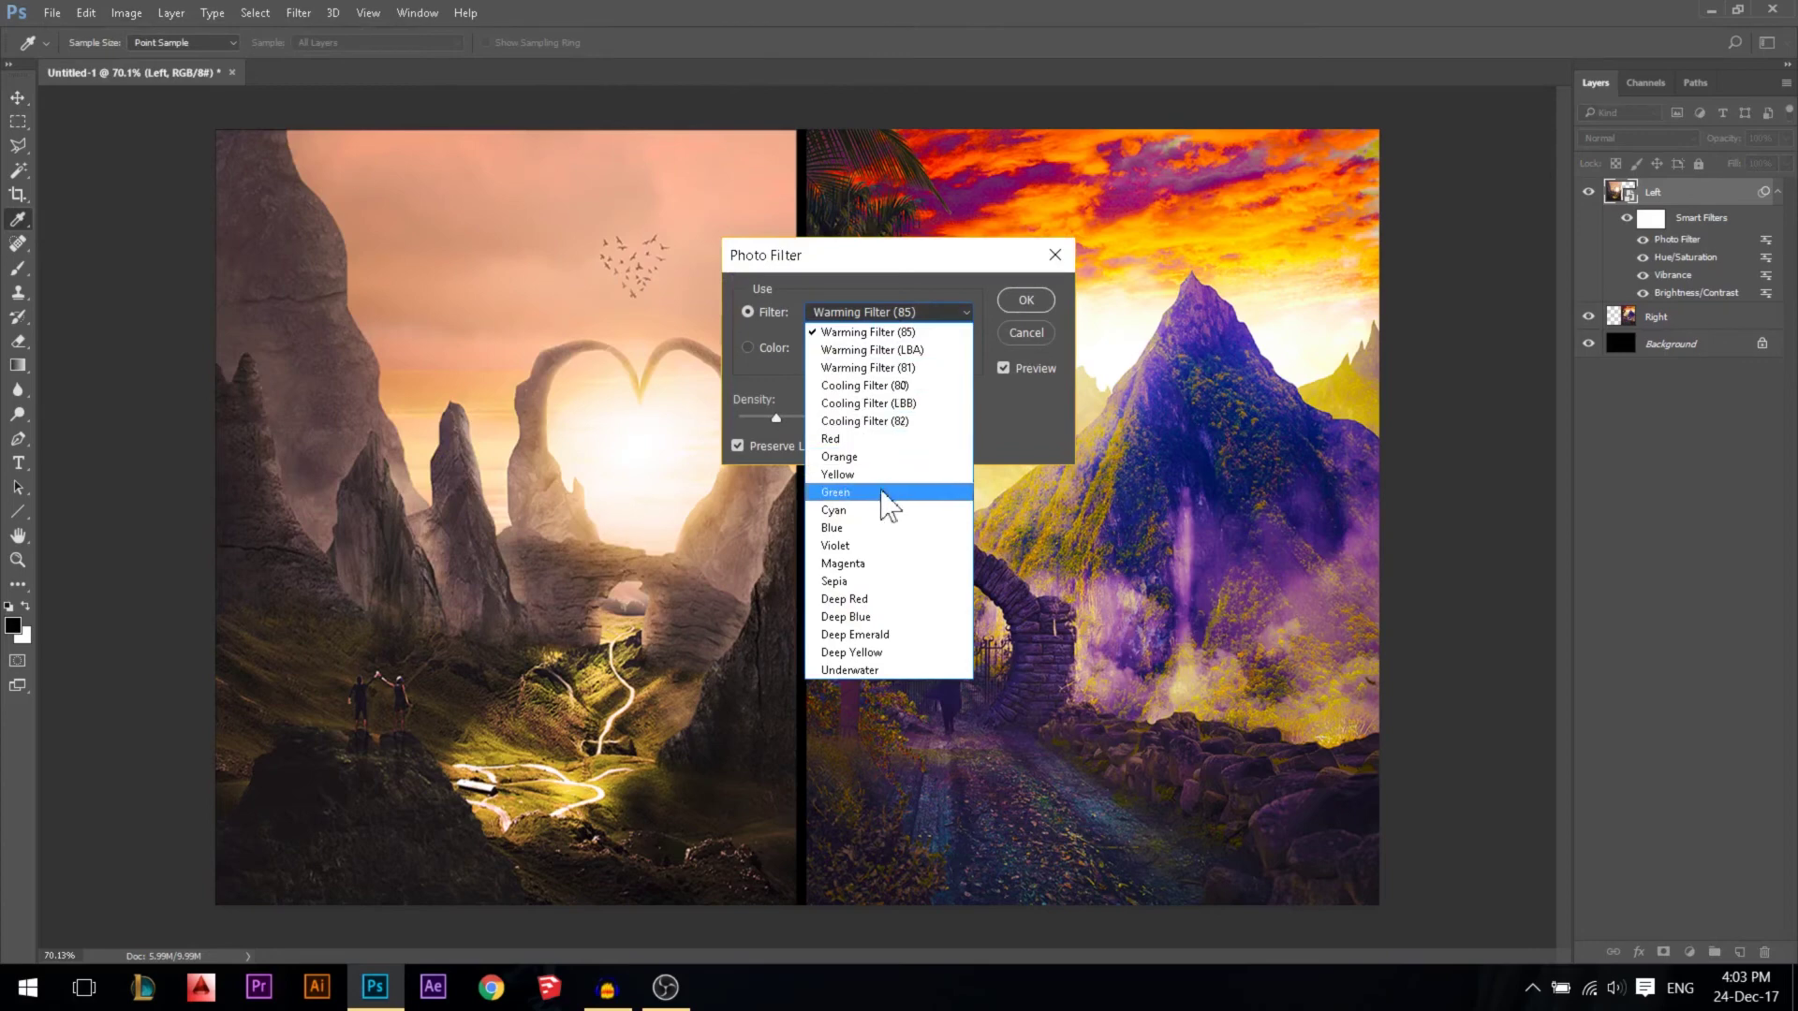
left_click(862, 670)
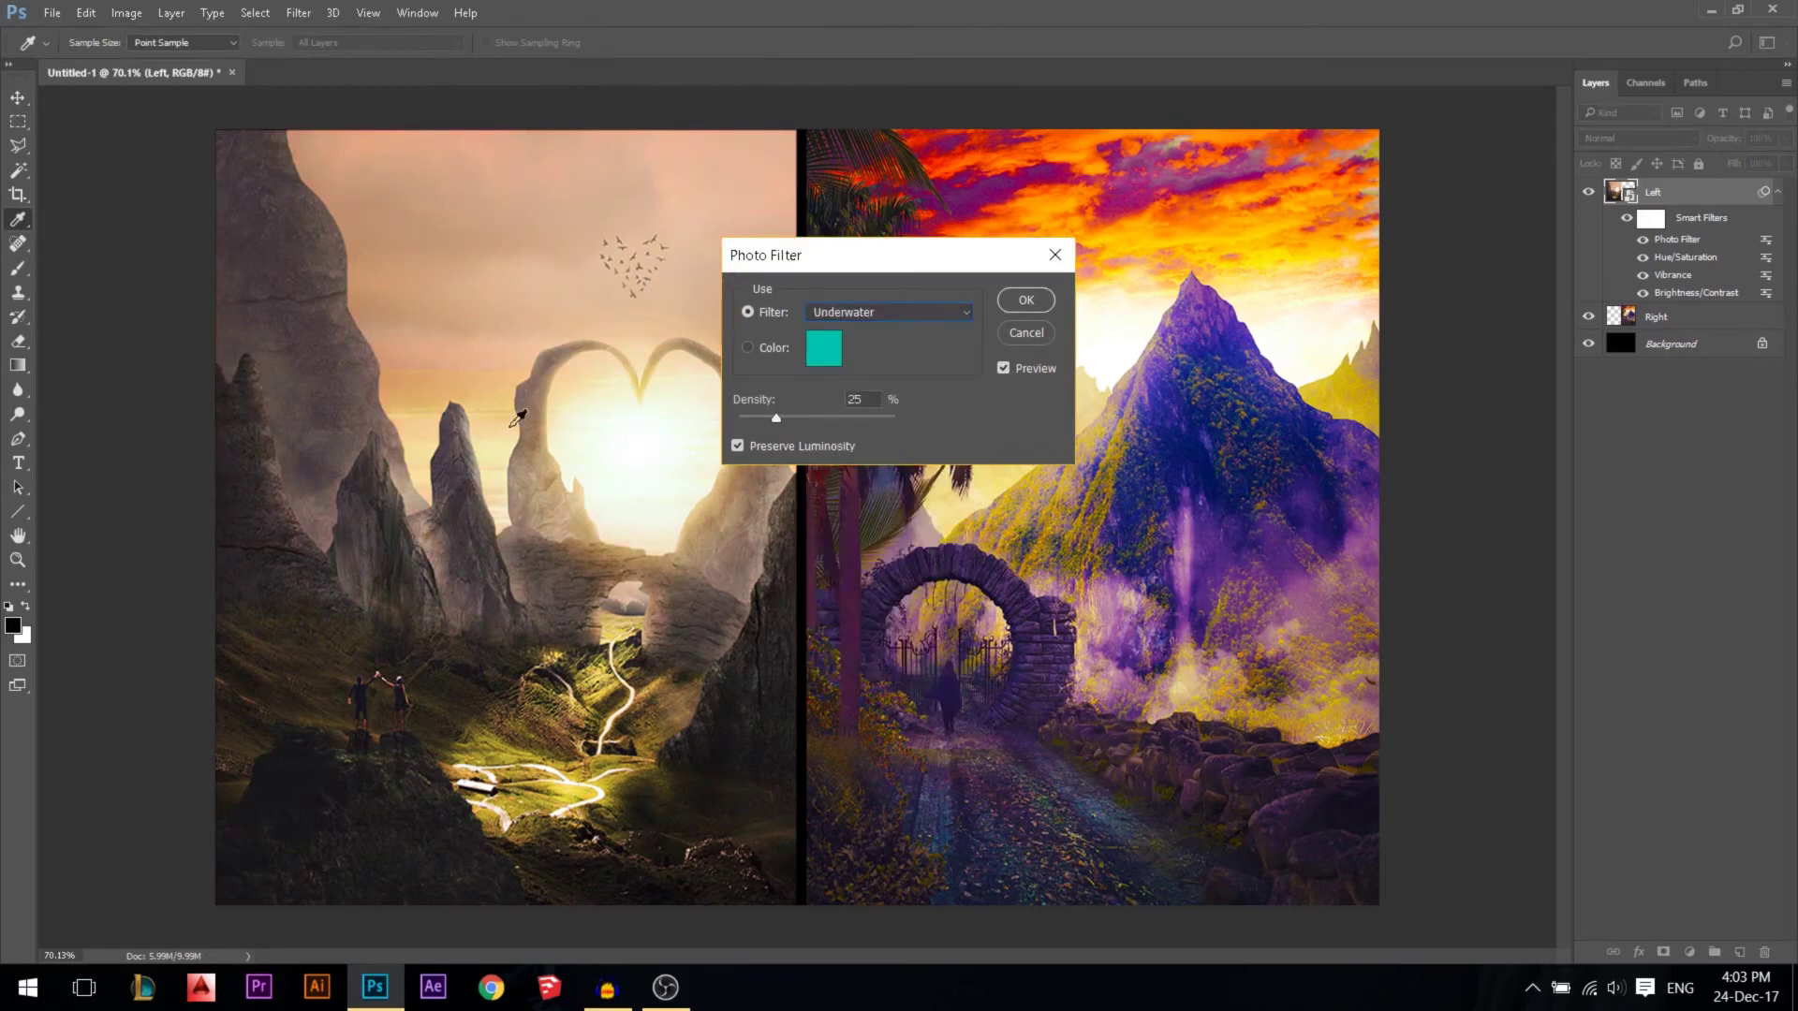
left_click_drag(777, 418, 789, 418)
left_click(859, 313)
left_click(850, 344)
left_click(860, 312)
left_click(865, 380)
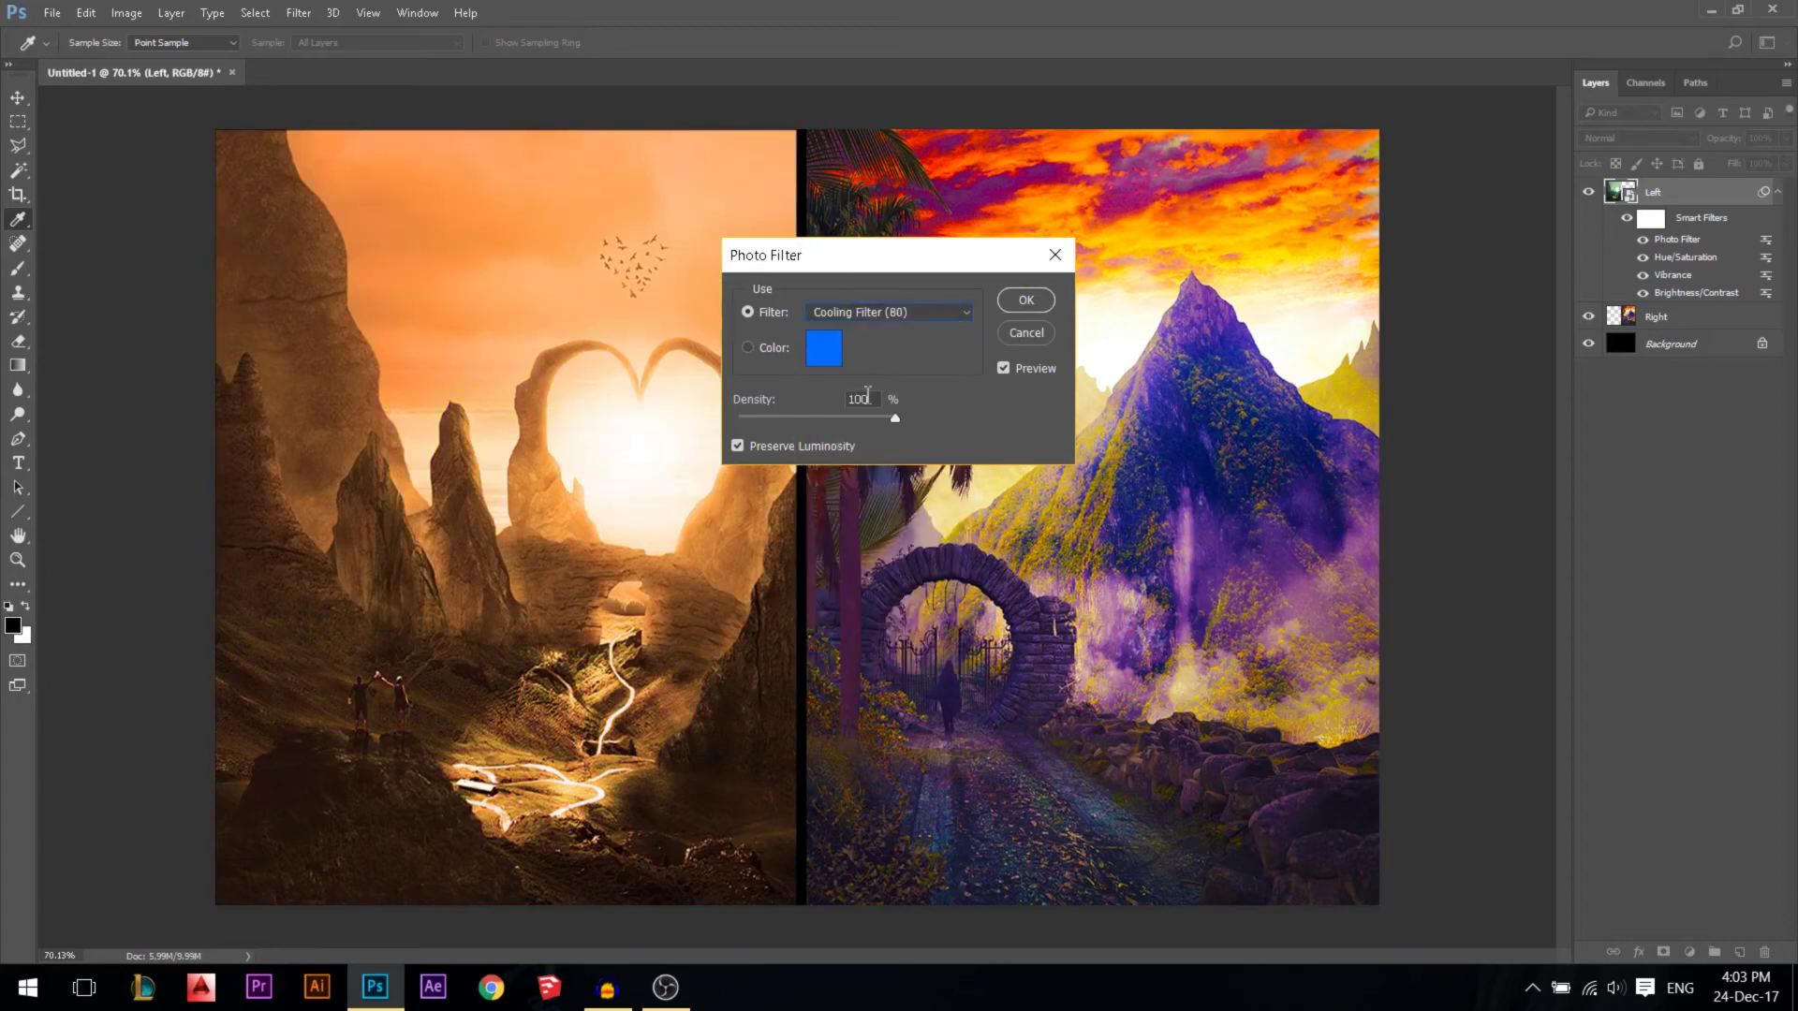
left_click(906, 311)
left_click(870, 453)
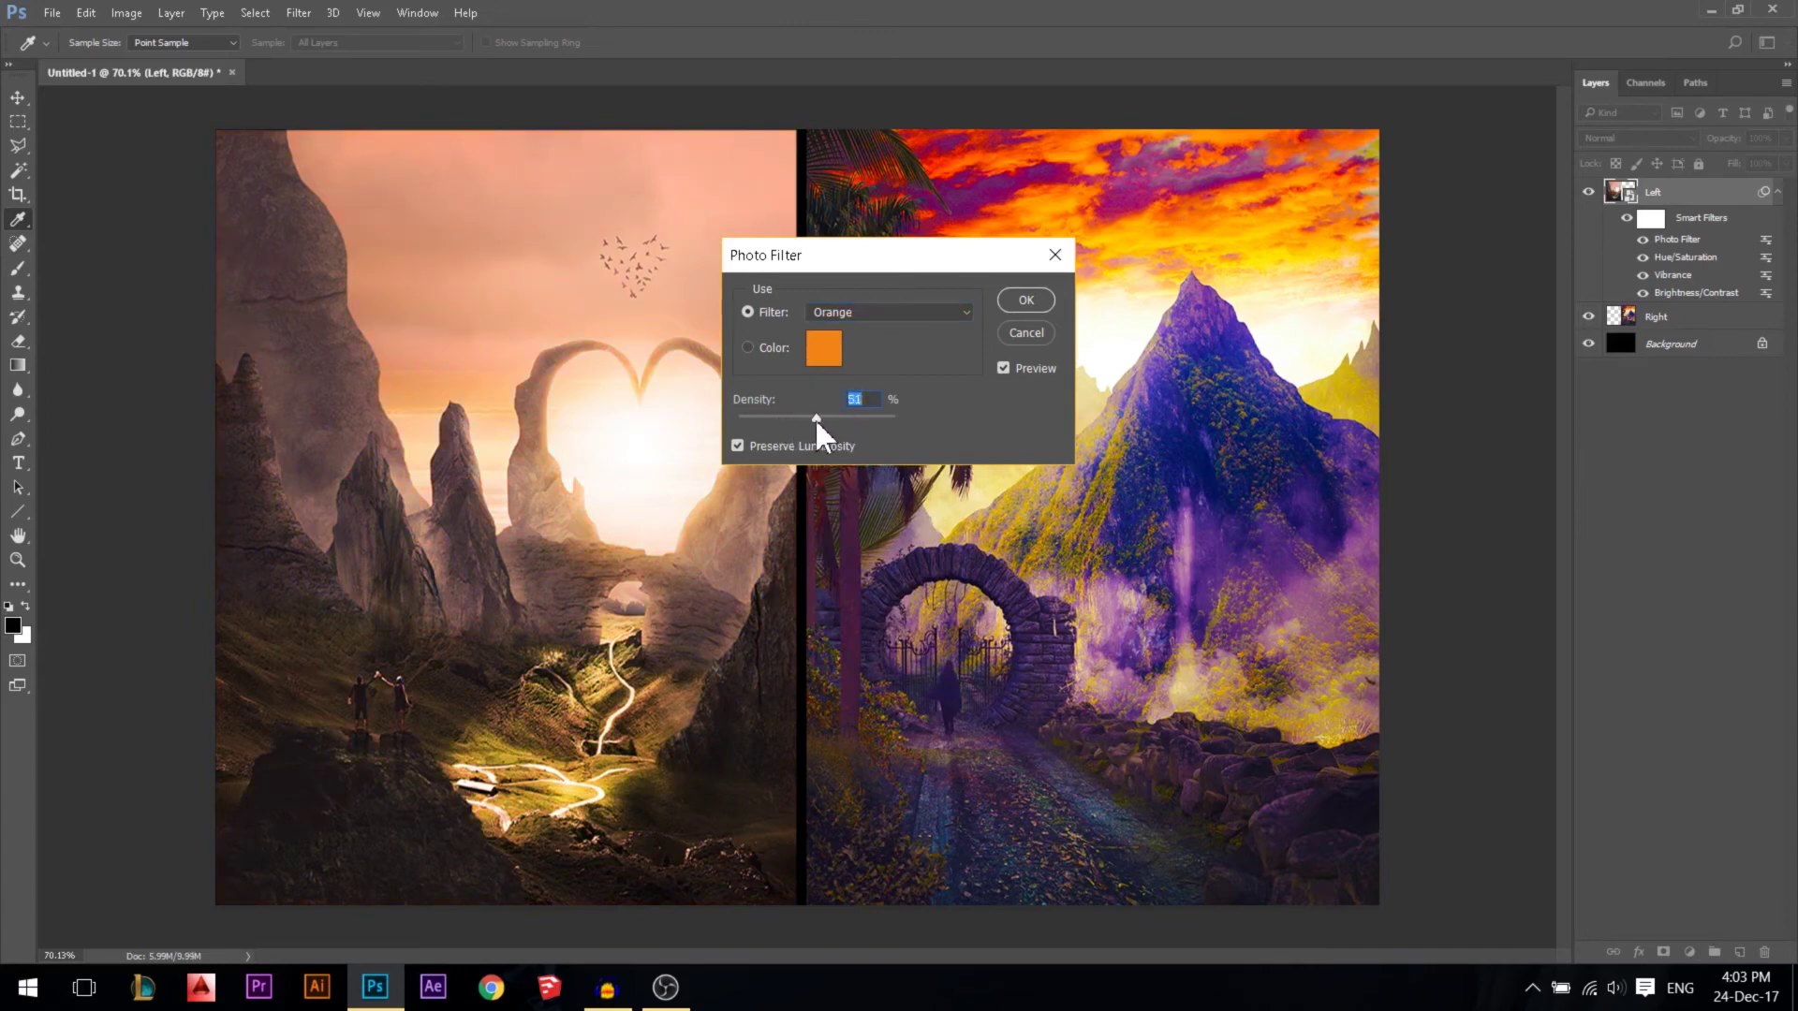
left_click(1009, 330)
key("v")
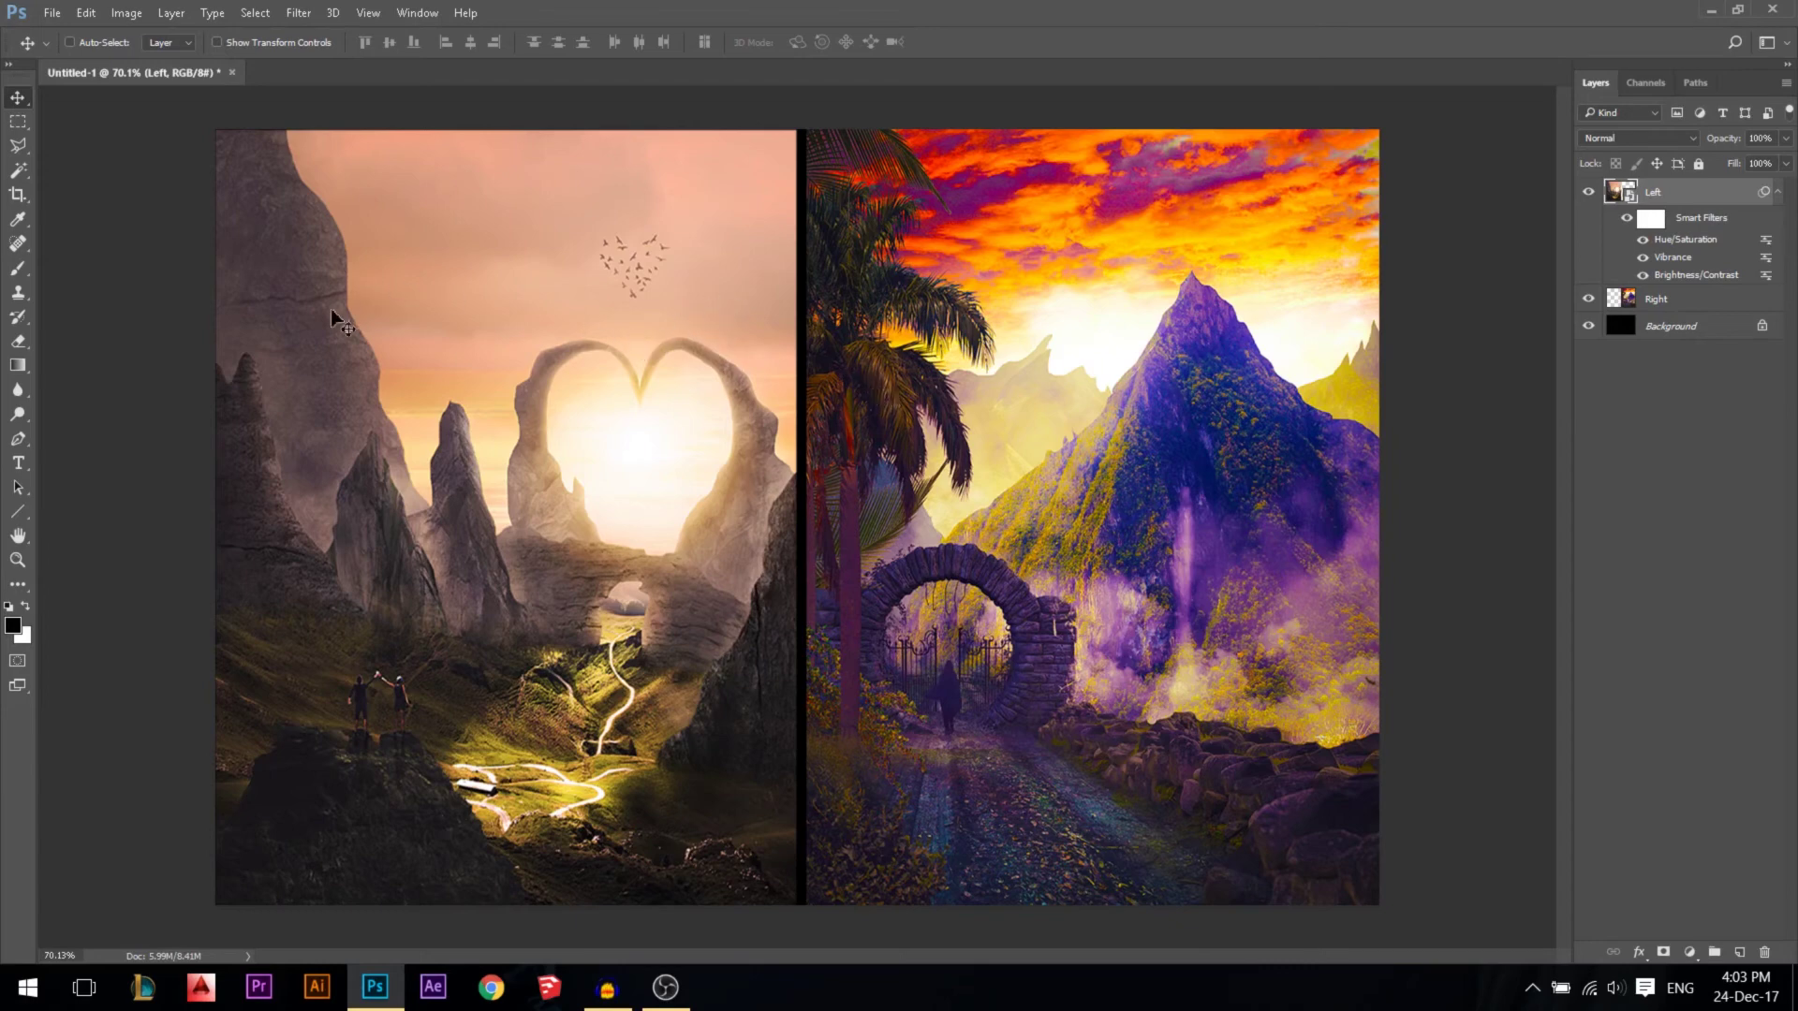
Try darkening a rectangular sky selection around the birds with Brightness/Contrast, then cancel it
left_click(18, 121)
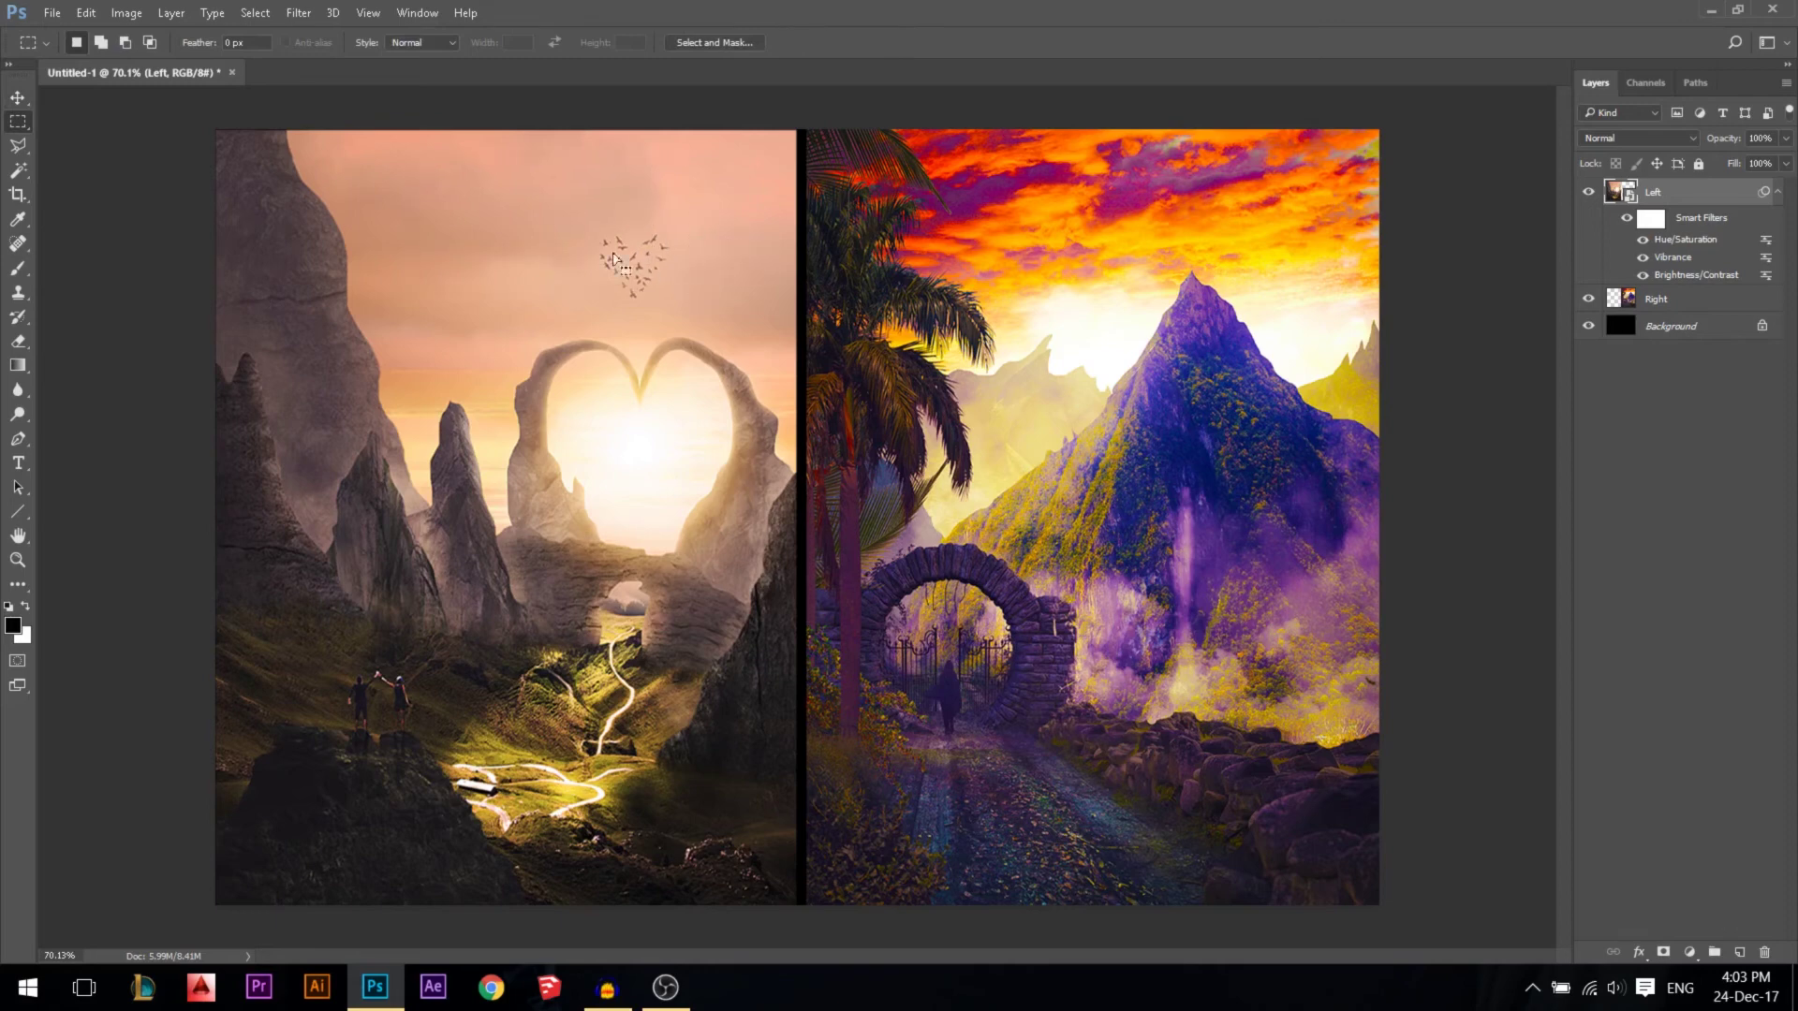
left_click_drag(694, 293, 413, 157)
left_click(127, 12)
mouse_move(201, 68)
left_click(487, 70)
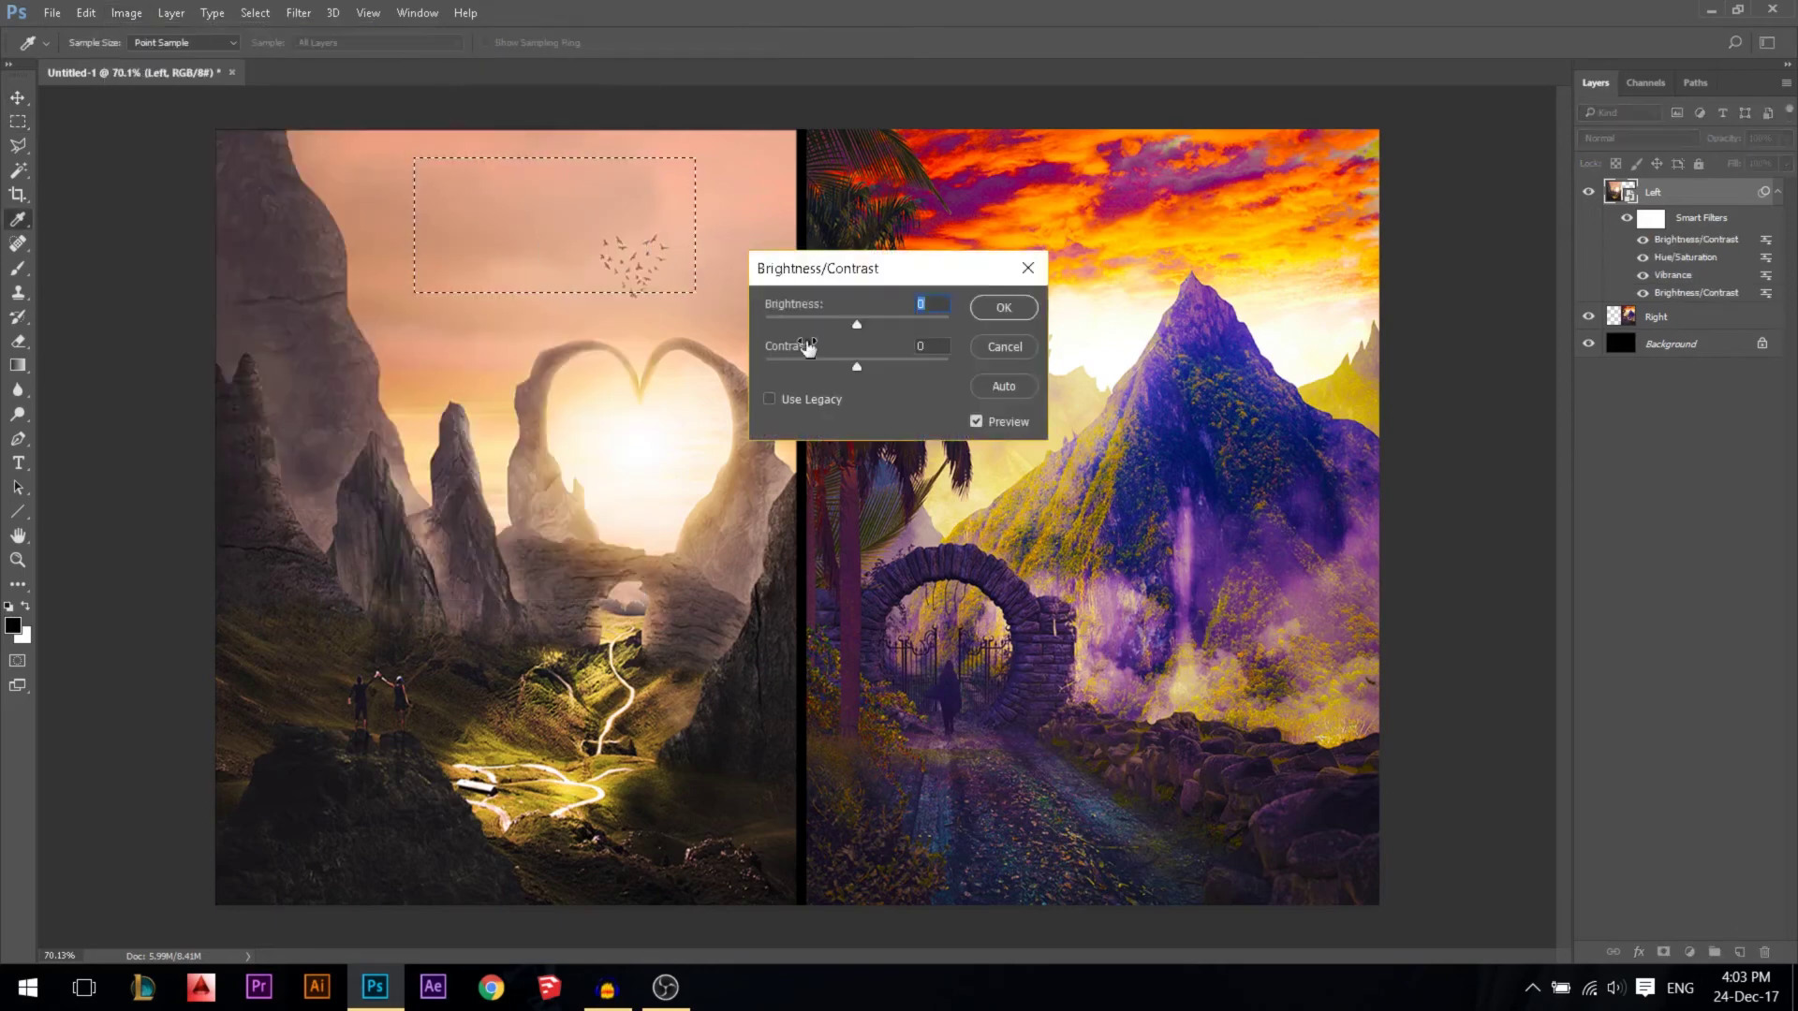
mouse_move(835, 325)
left_mouse_down()
mouse_move(784, 320)
mouse_move(836, 324)
left_mouse_up()
left_click(1004, 348)
On the Right layer, trial-brighten a rectangle of clouds, cancel the change and deselect
left_click(1662, 300)
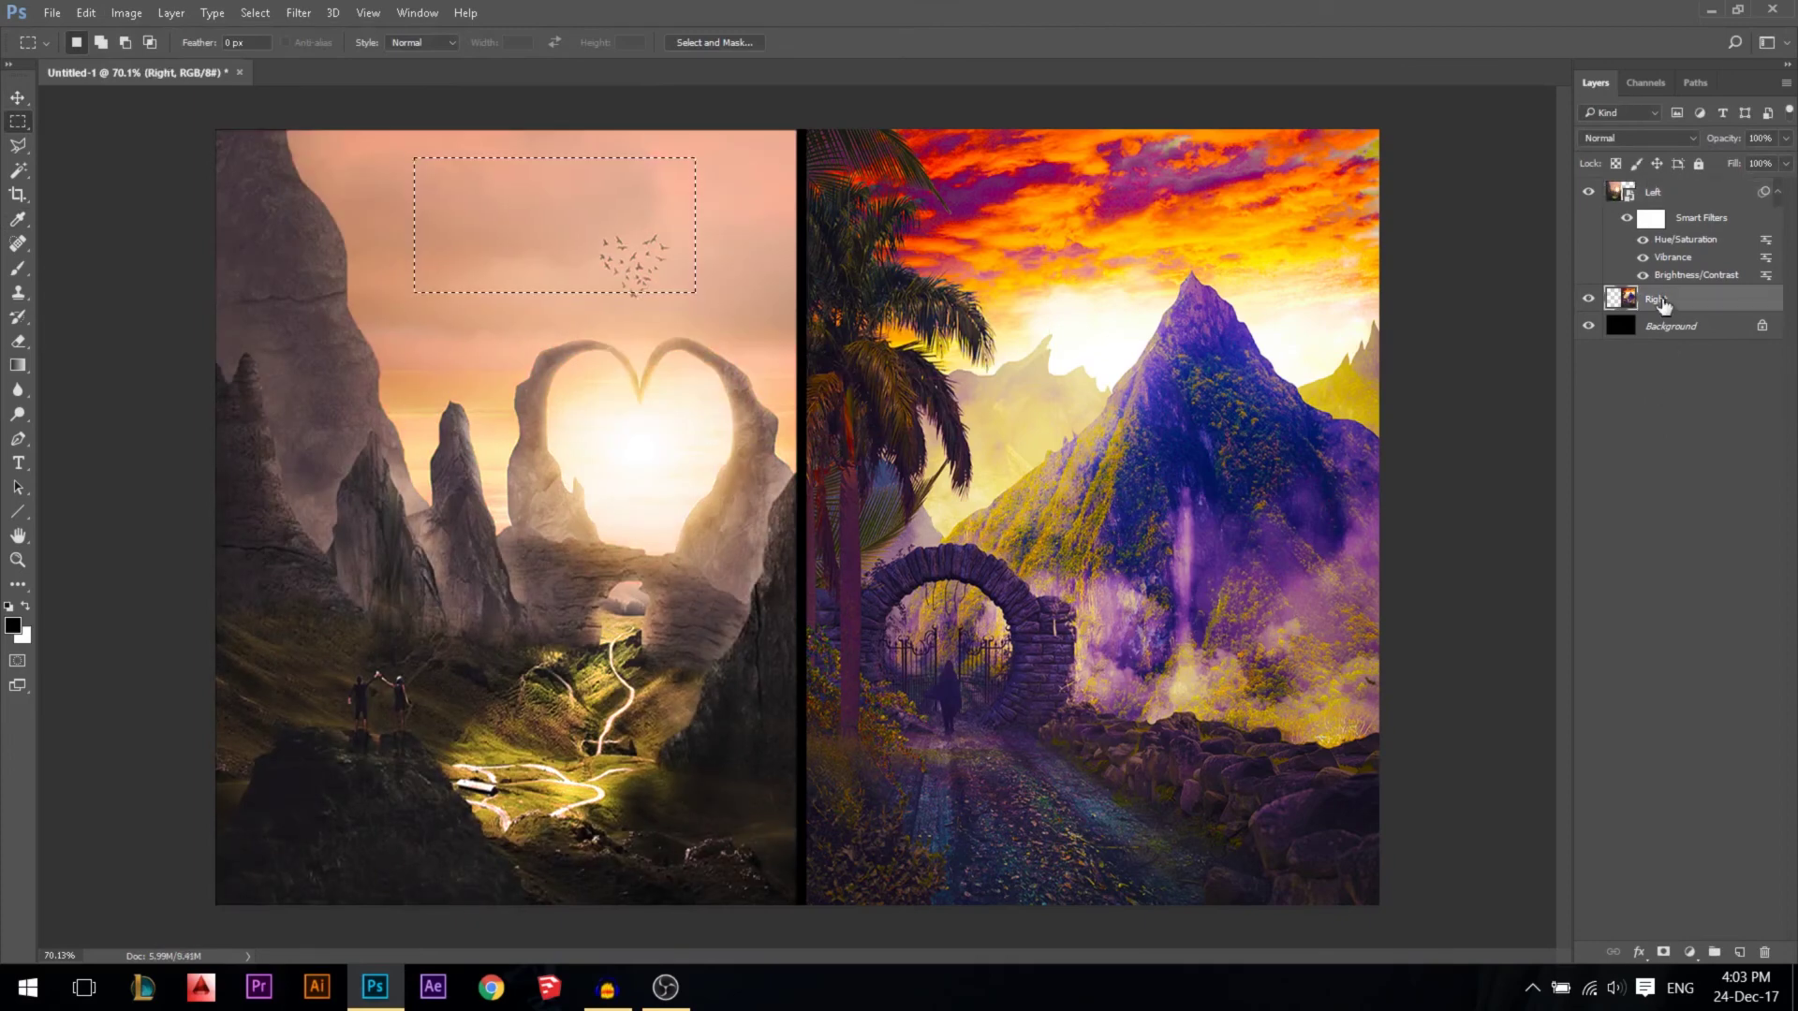
mouse_move(1000, 178)
left_mouse_down()
mouse_move(1201, 204)
mouse_move(1205, 255)
left_mouse_up()
left_click(127, 12)
mouse_move(159, 66)
left_click(450, 65)
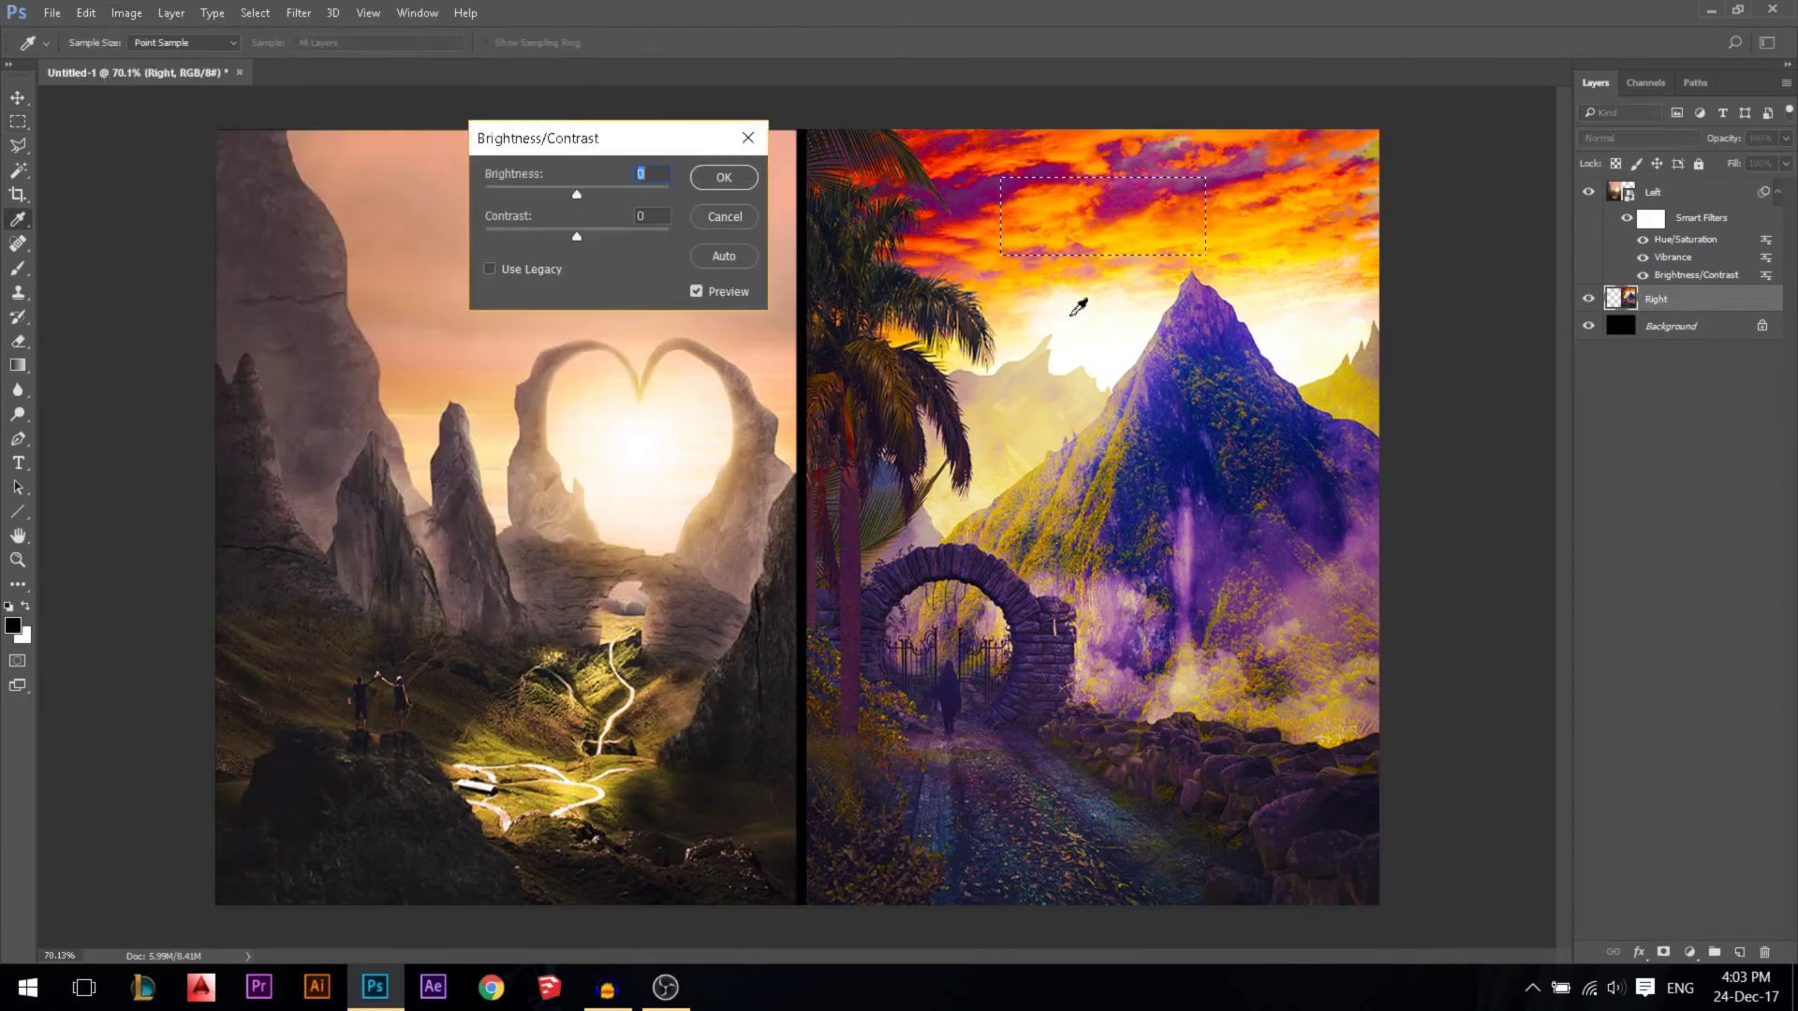
mouse_move(593, 199)
left_mouse_down()
mouse_move(615, 185)
mouse_move(652, 204)
mouse_move(498, 191)
mouse_move(582, 183)
left_mouse_up()
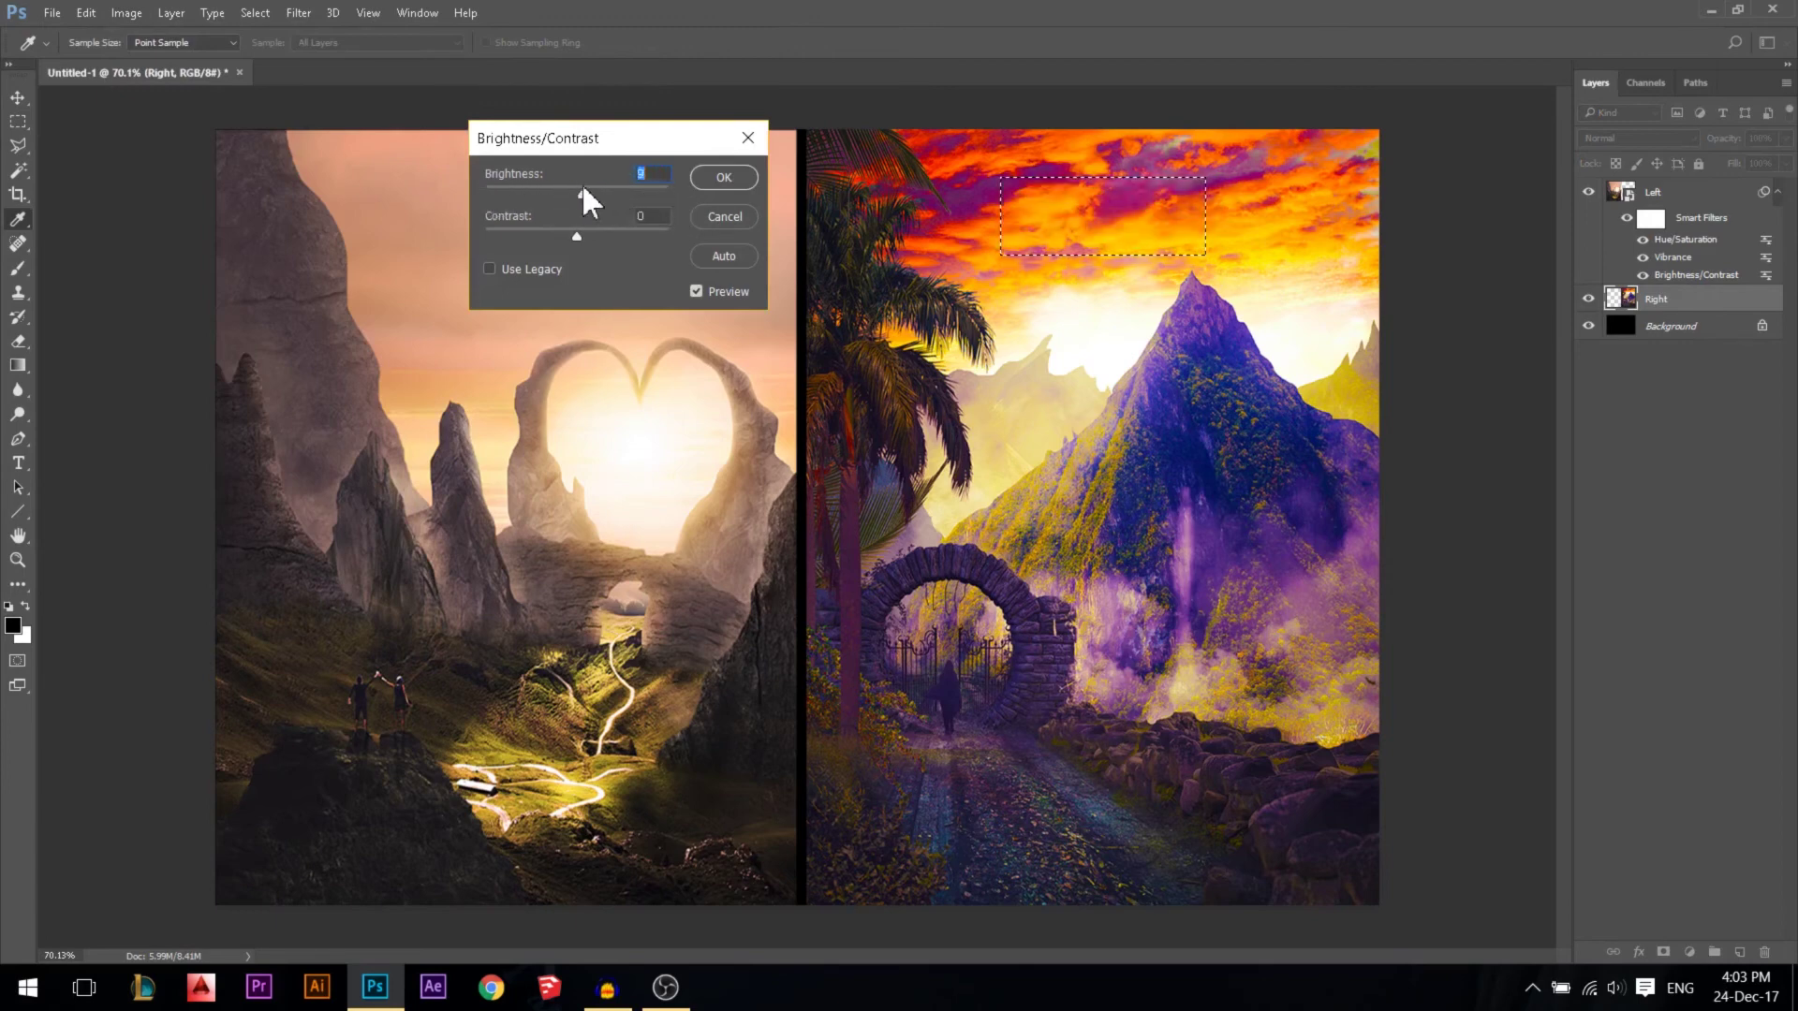
left_click(723, 208)
left_click(1086, 232)
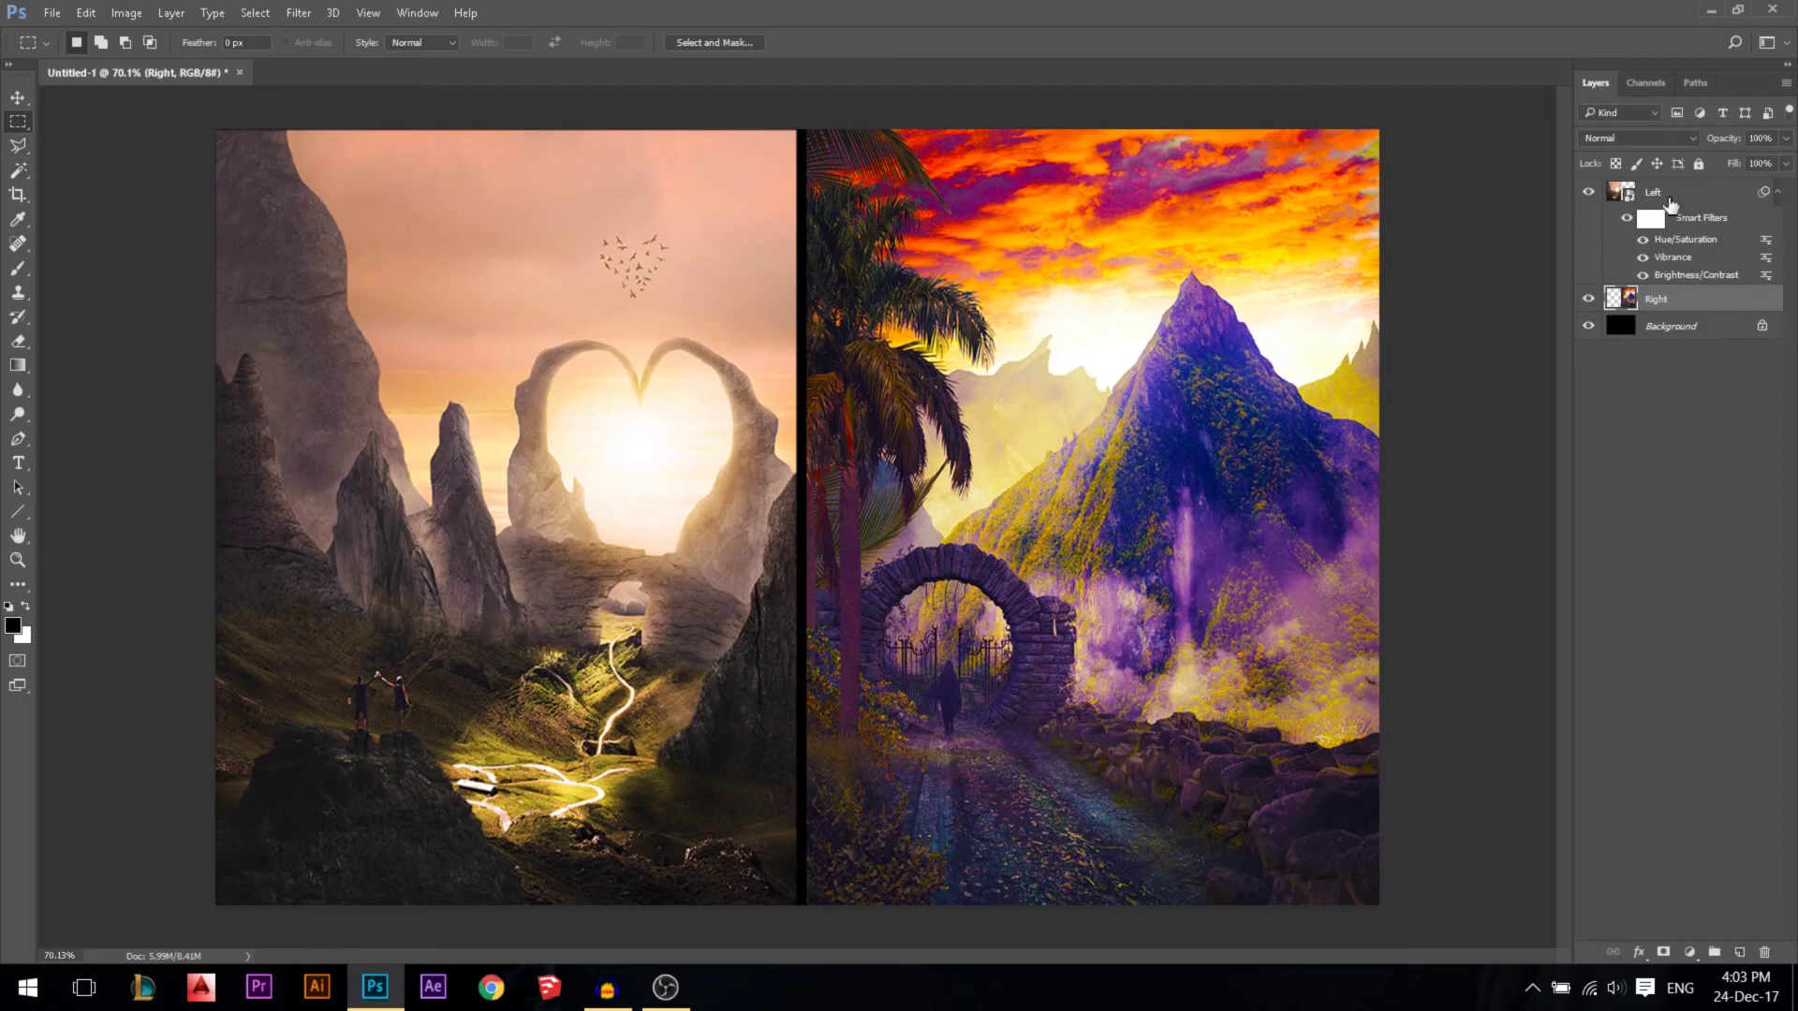
left_click(1668, 199)
left_click(125, 14)
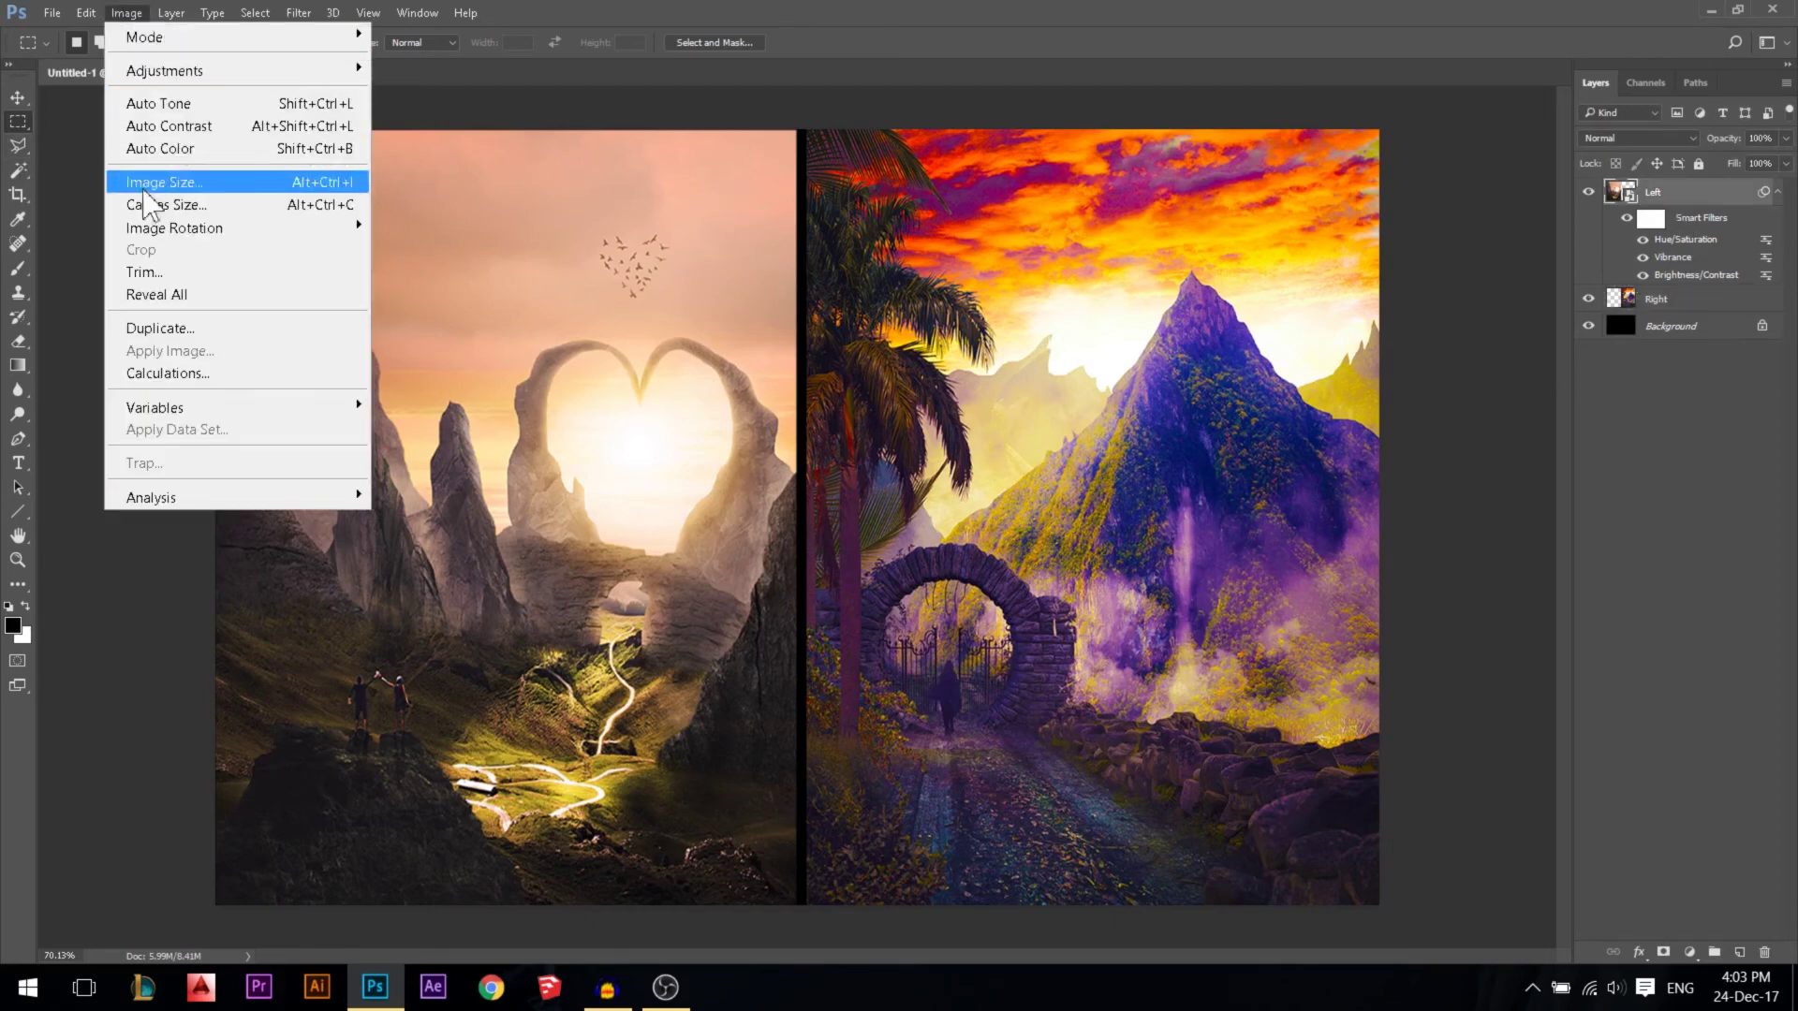
left_click(1664, 345)
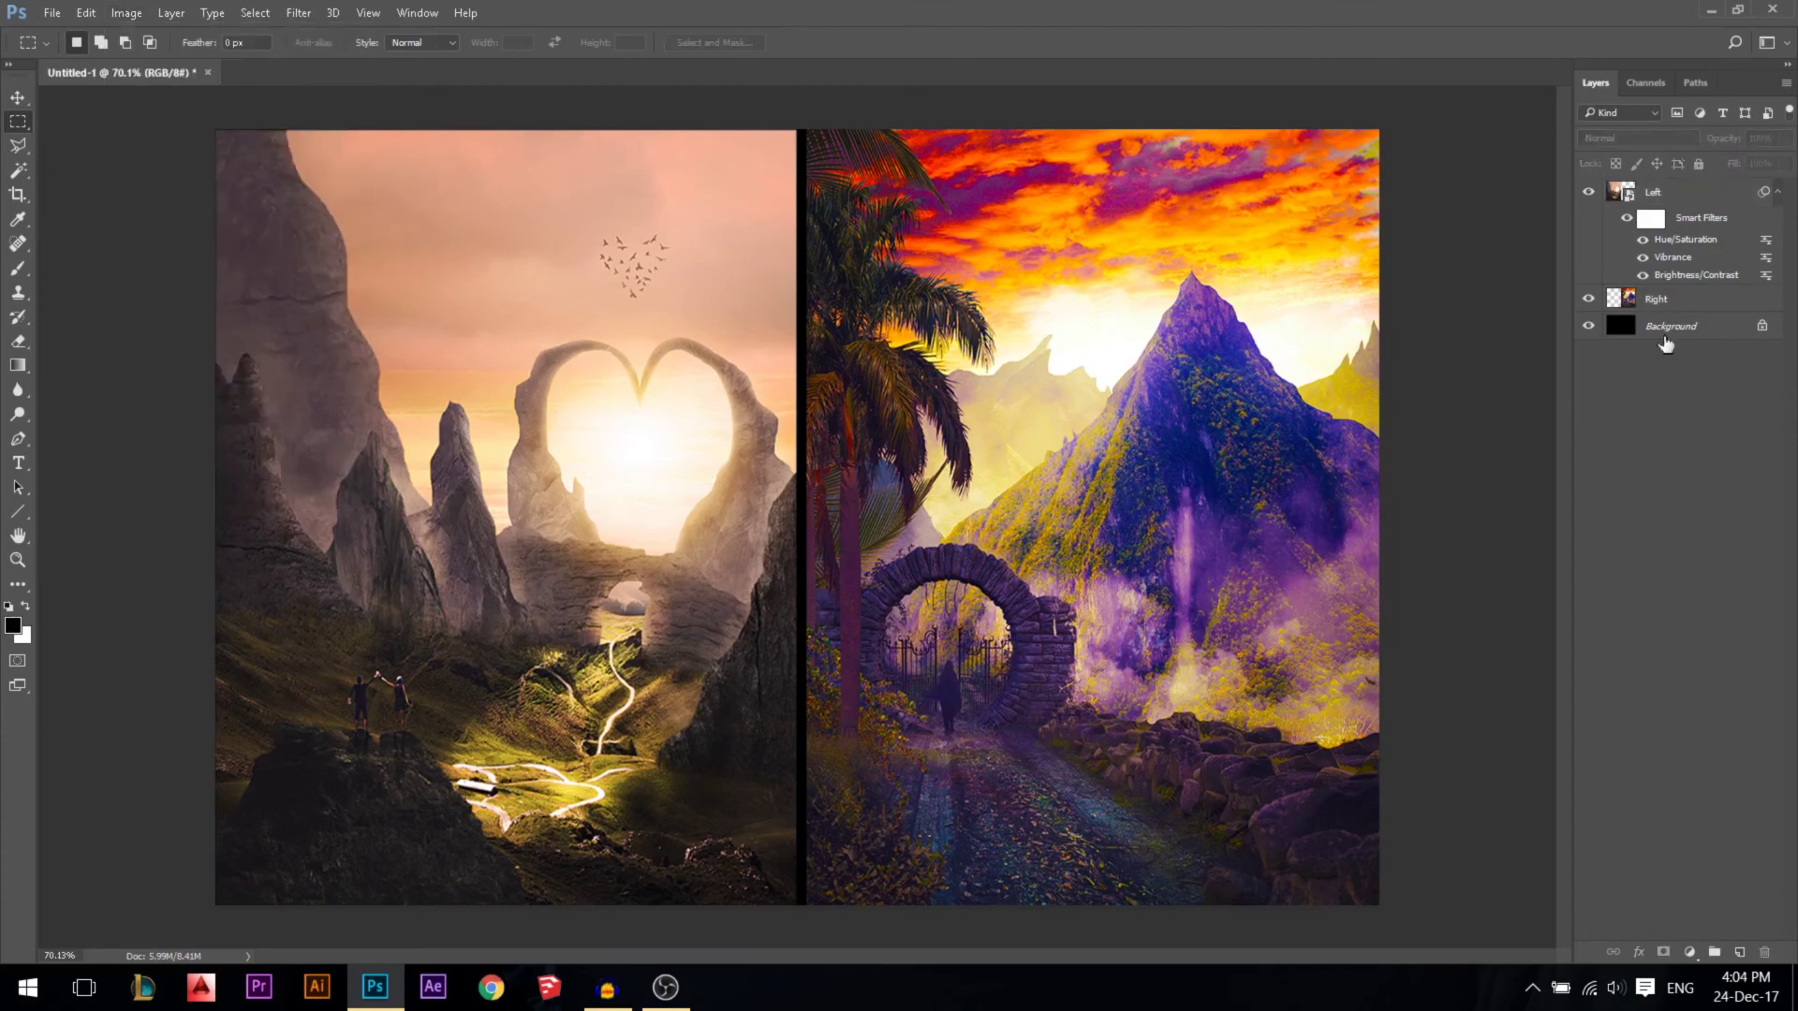
left_click(1674, 305)
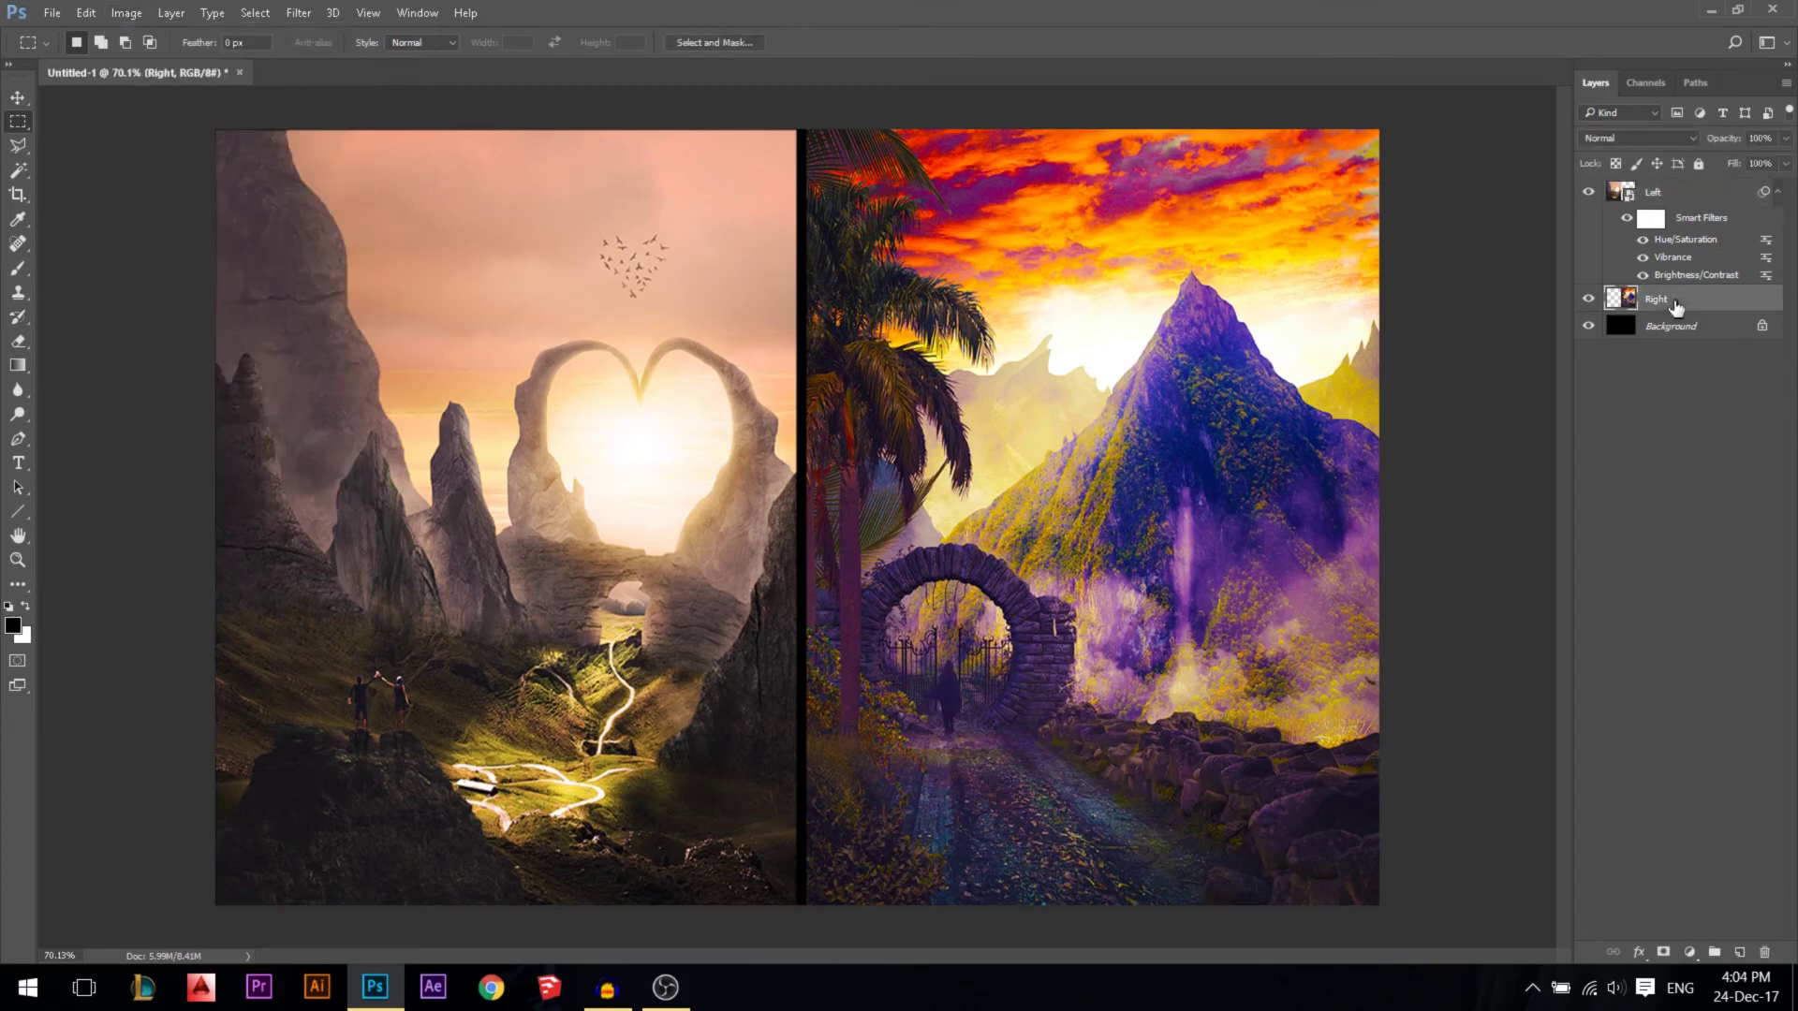
left_click(125, 13)
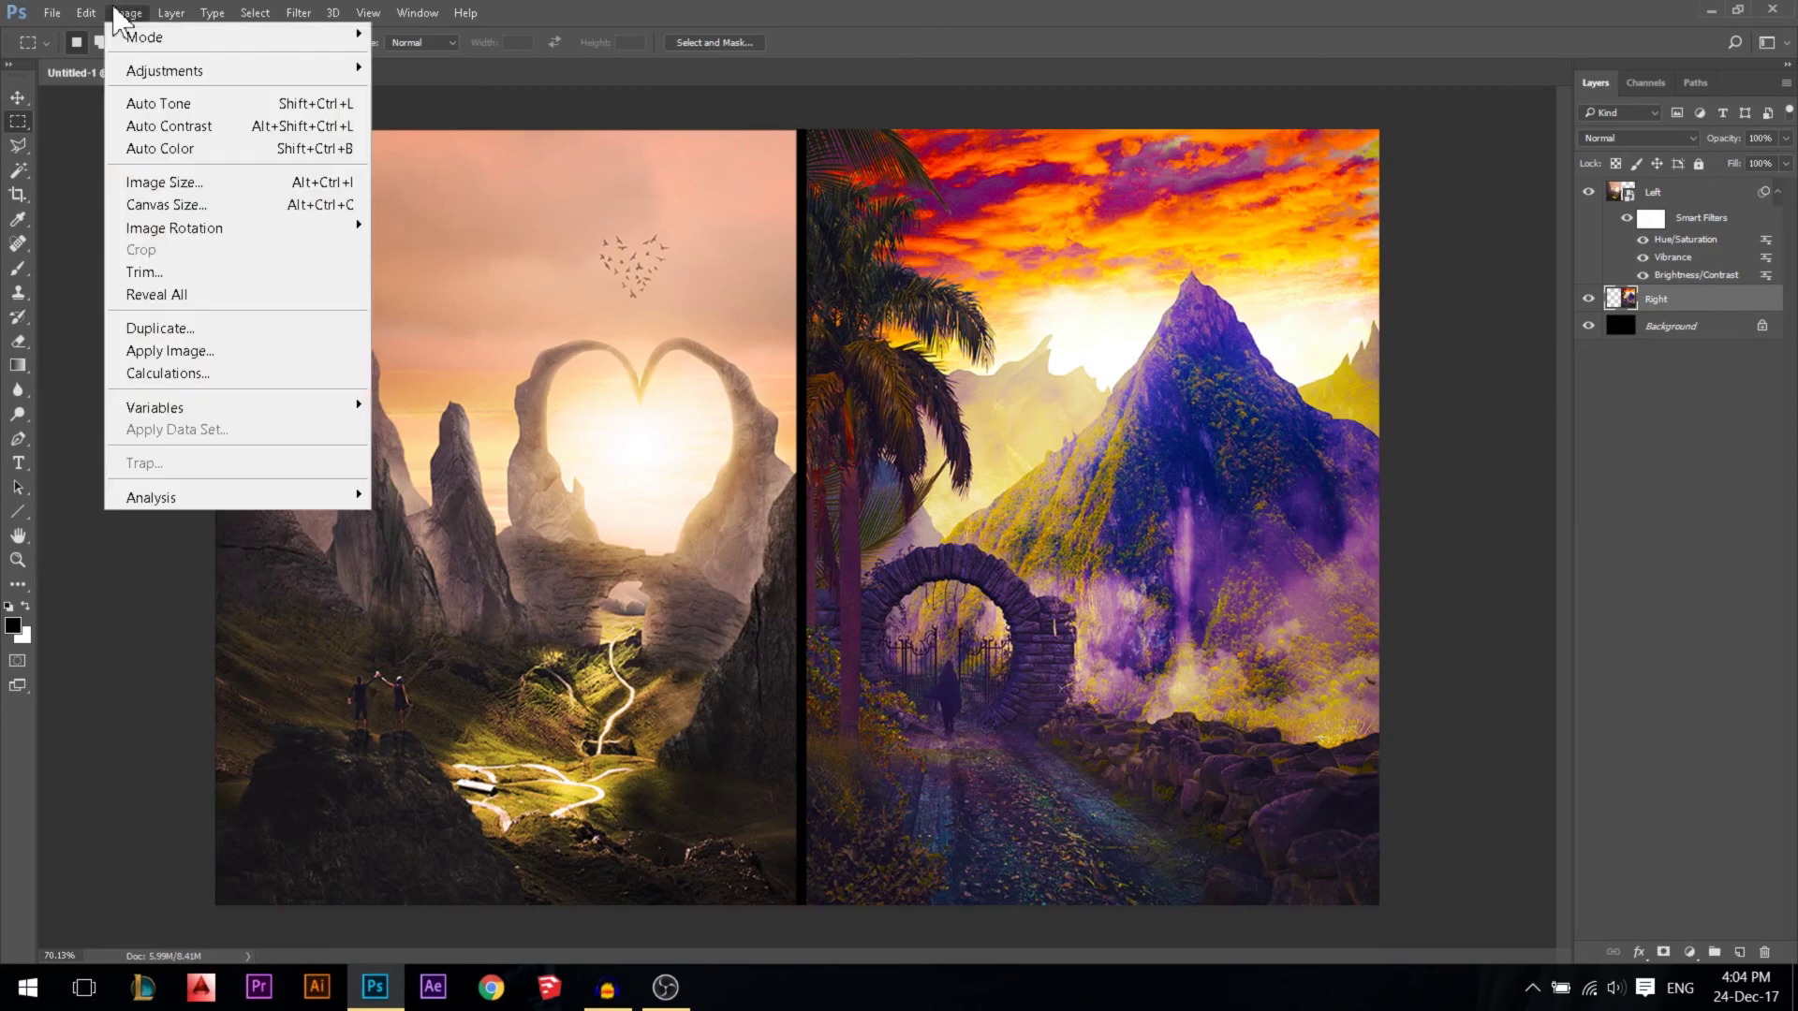
mouse_move(188, 70)
left_click(440, 193)
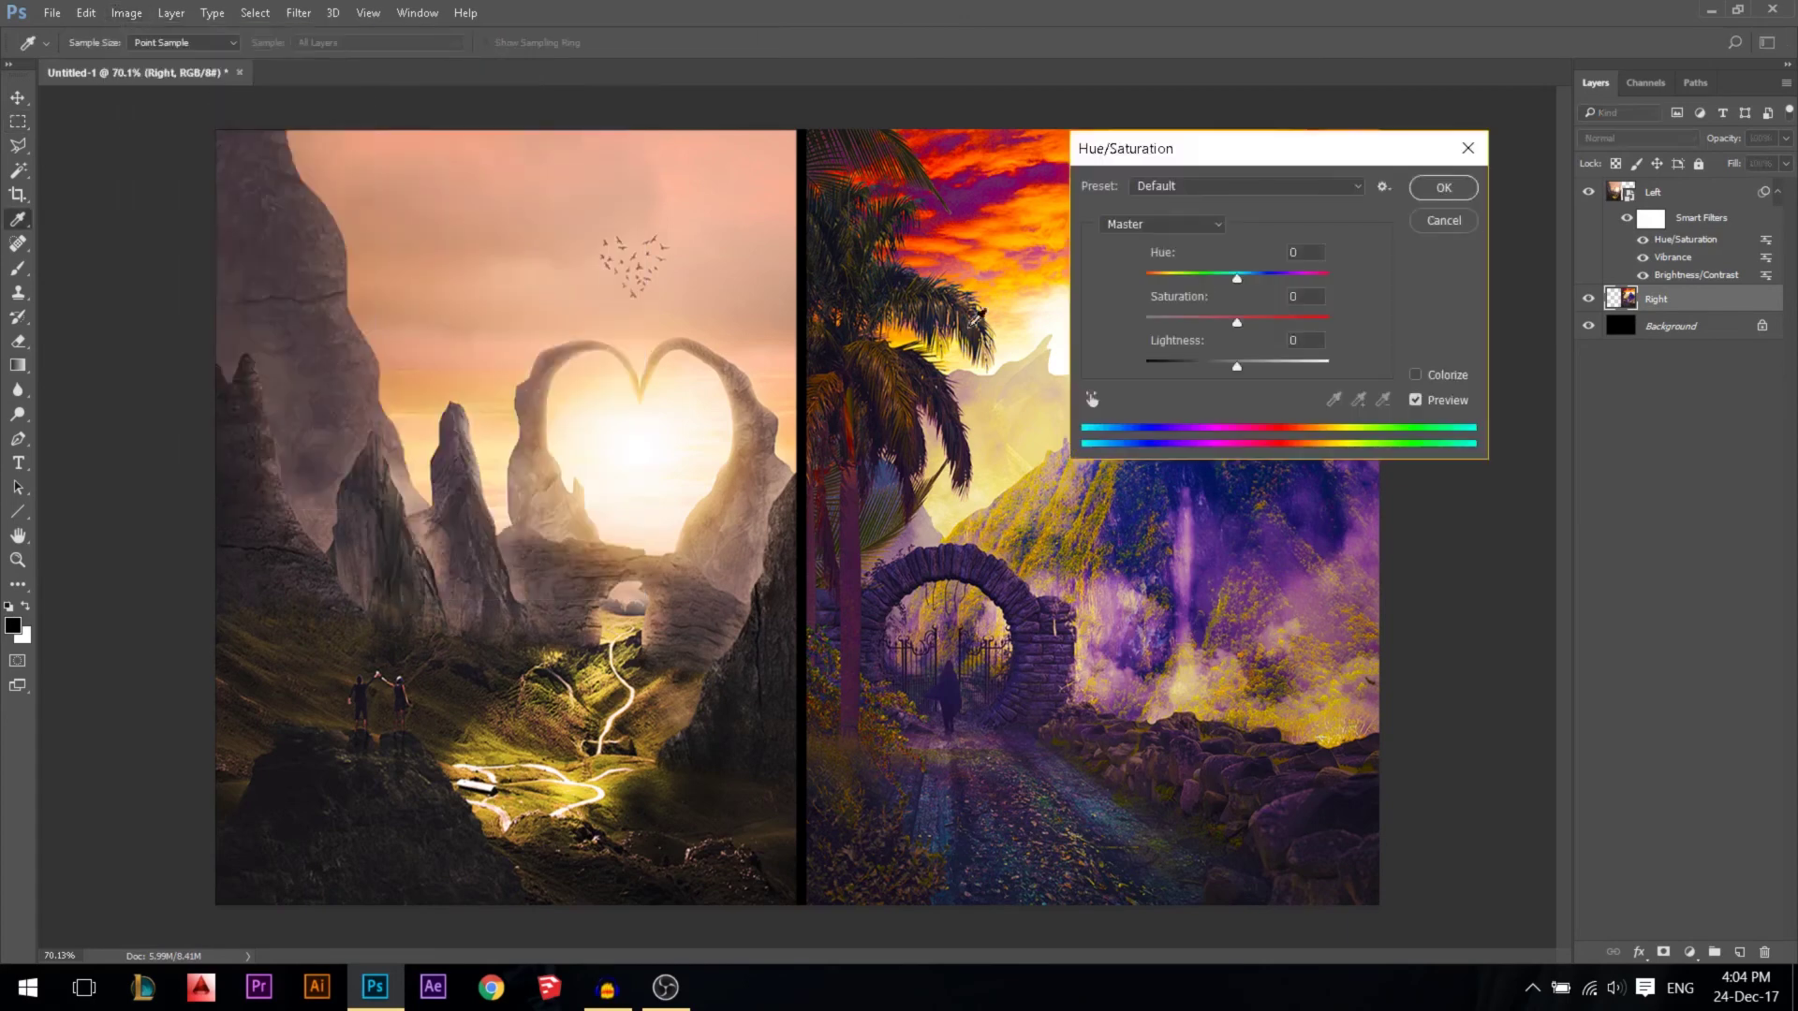
left_click_drag(1182, 316, 1113, 318)
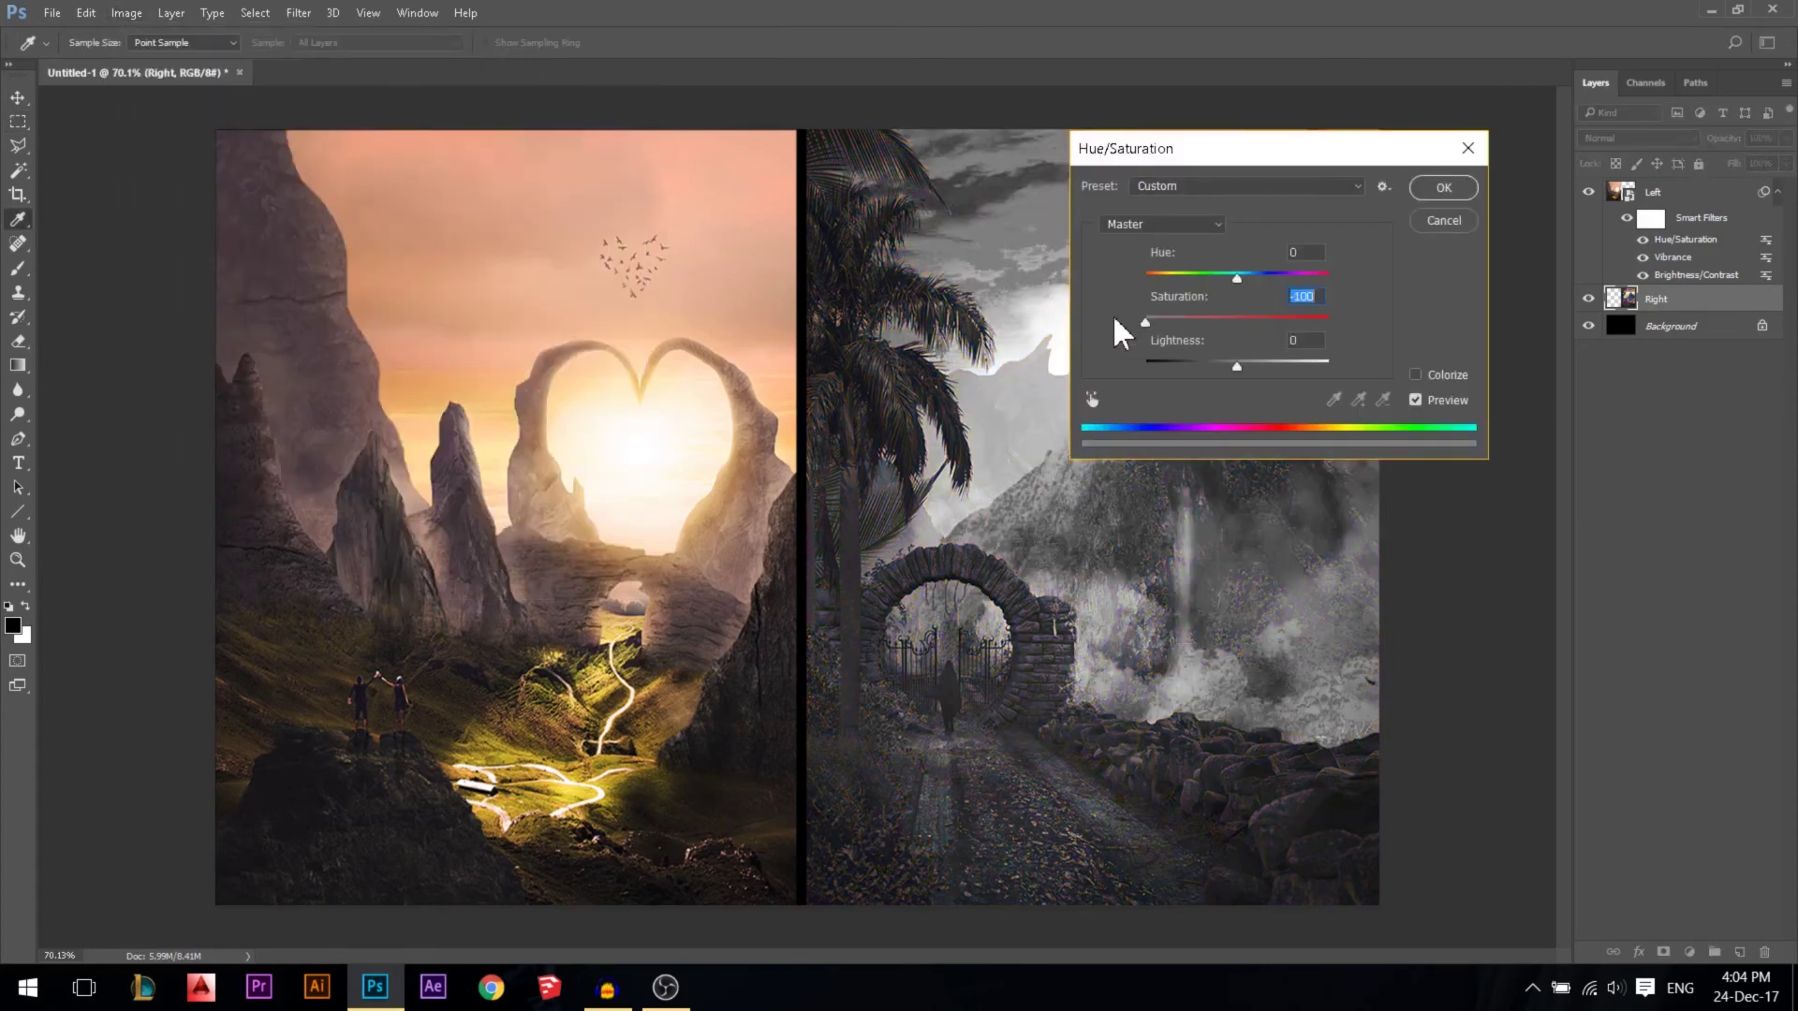
left_click(1433, 192)
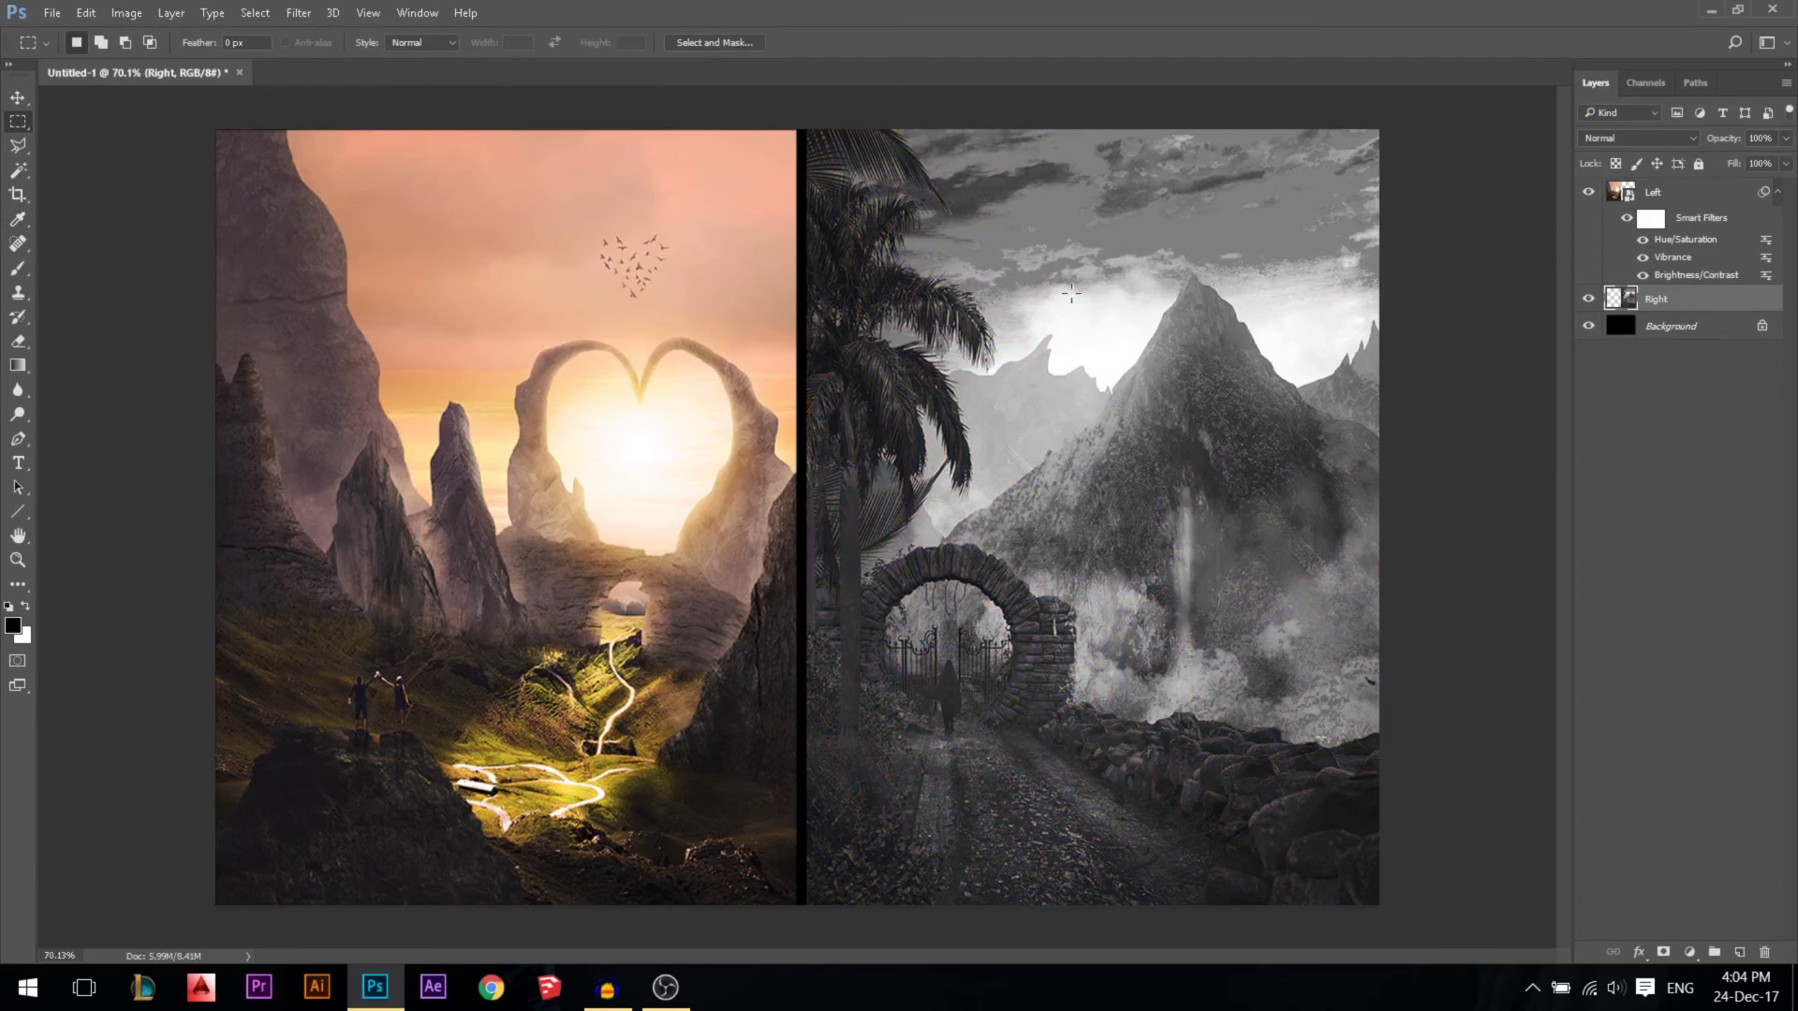
key("ctrl+z")
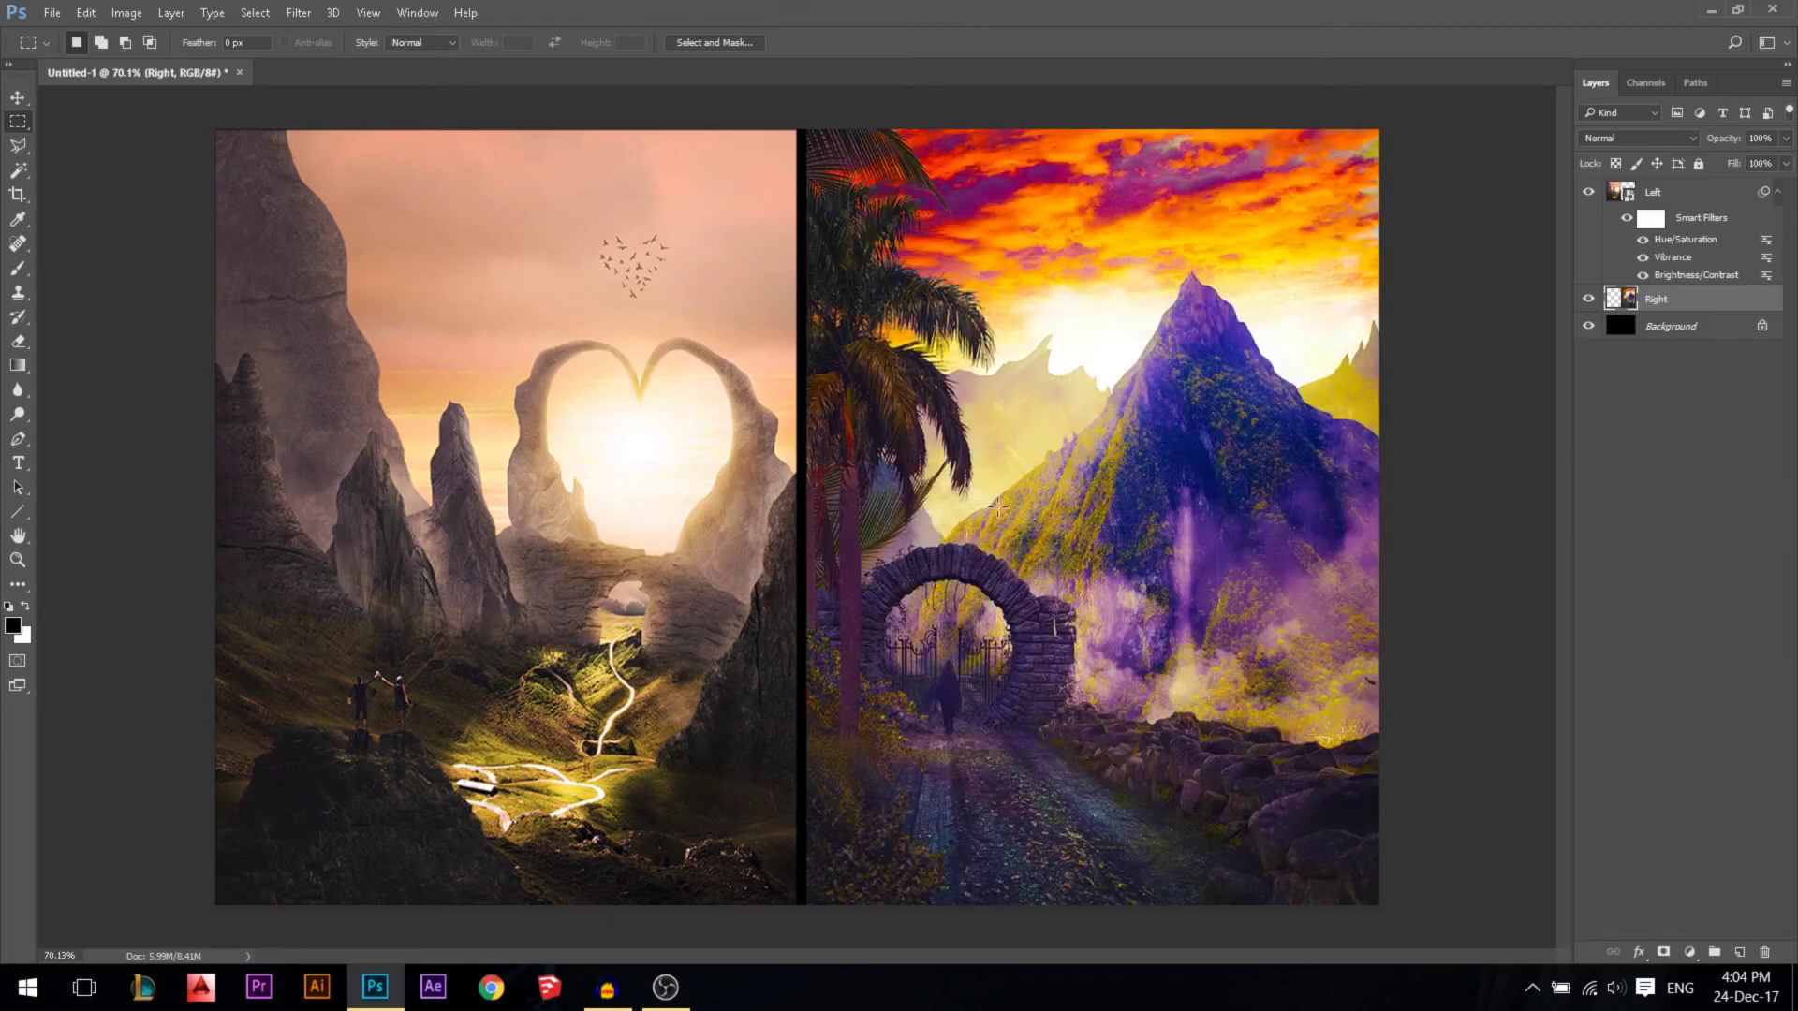
left_click(19, 96)
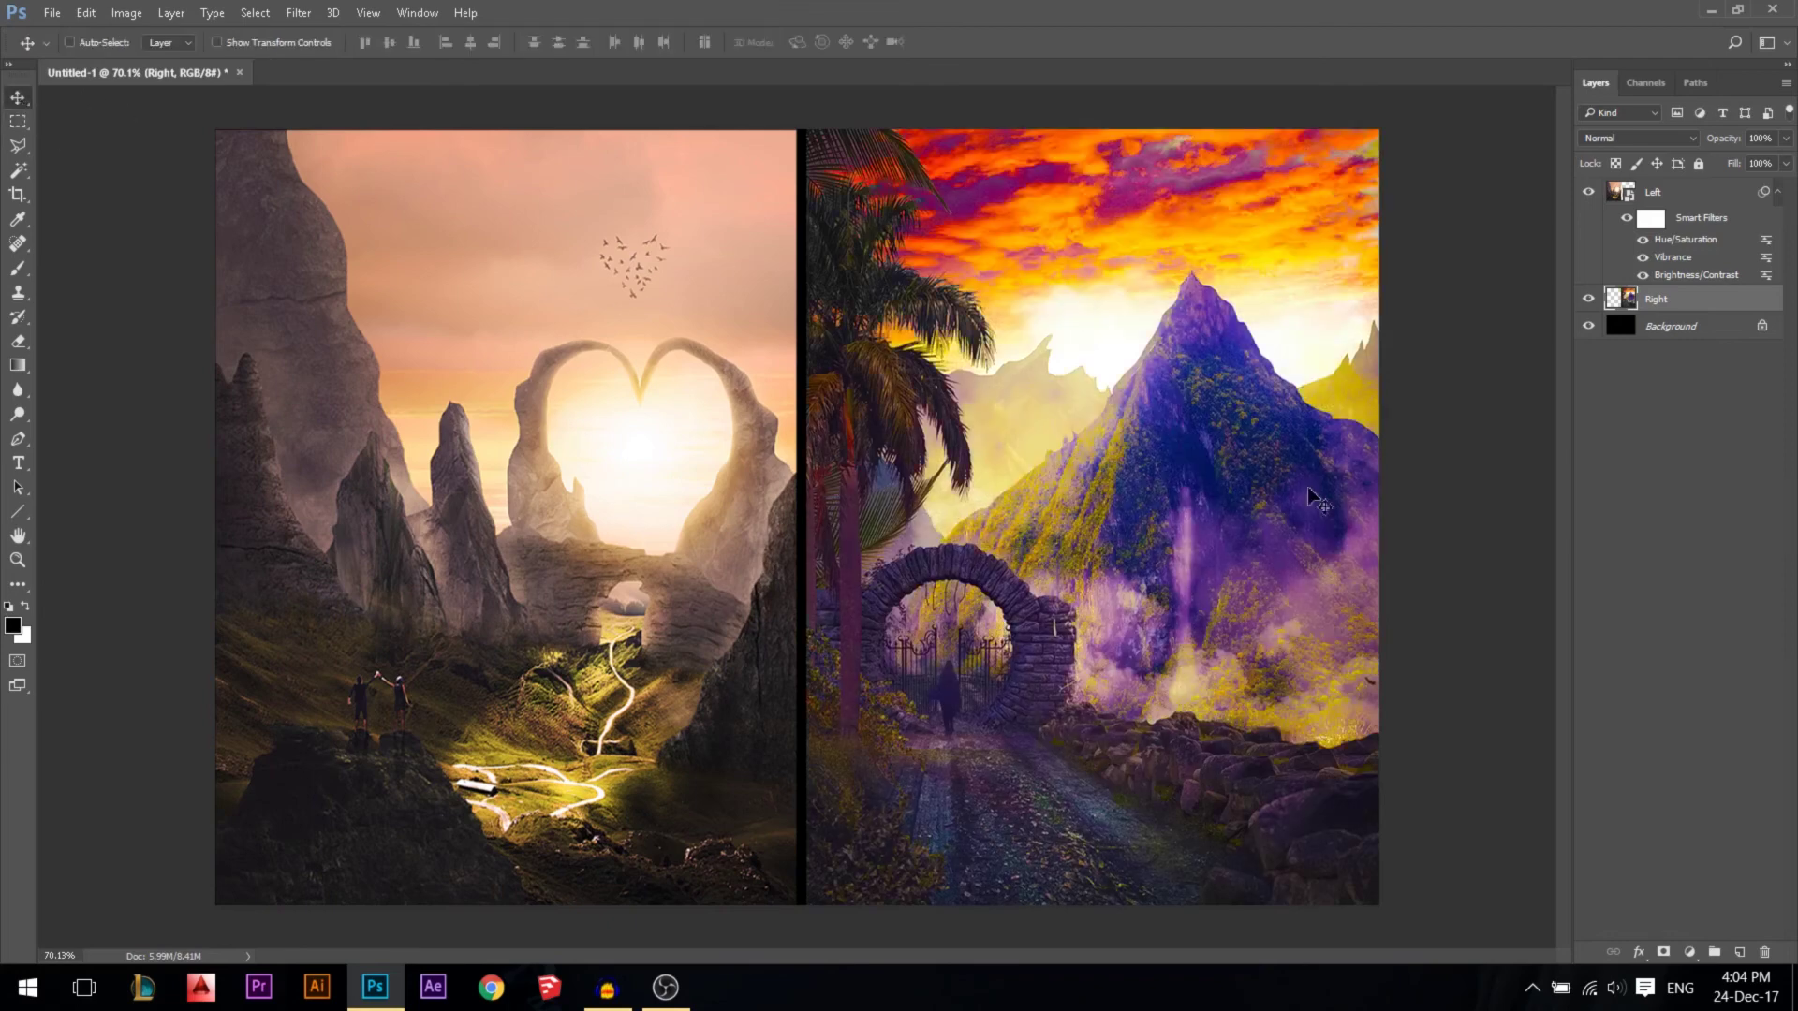
With the Left layer active, add a Hue/Saturation adjustment layer from the Layers panel
left_click(1653, 195)
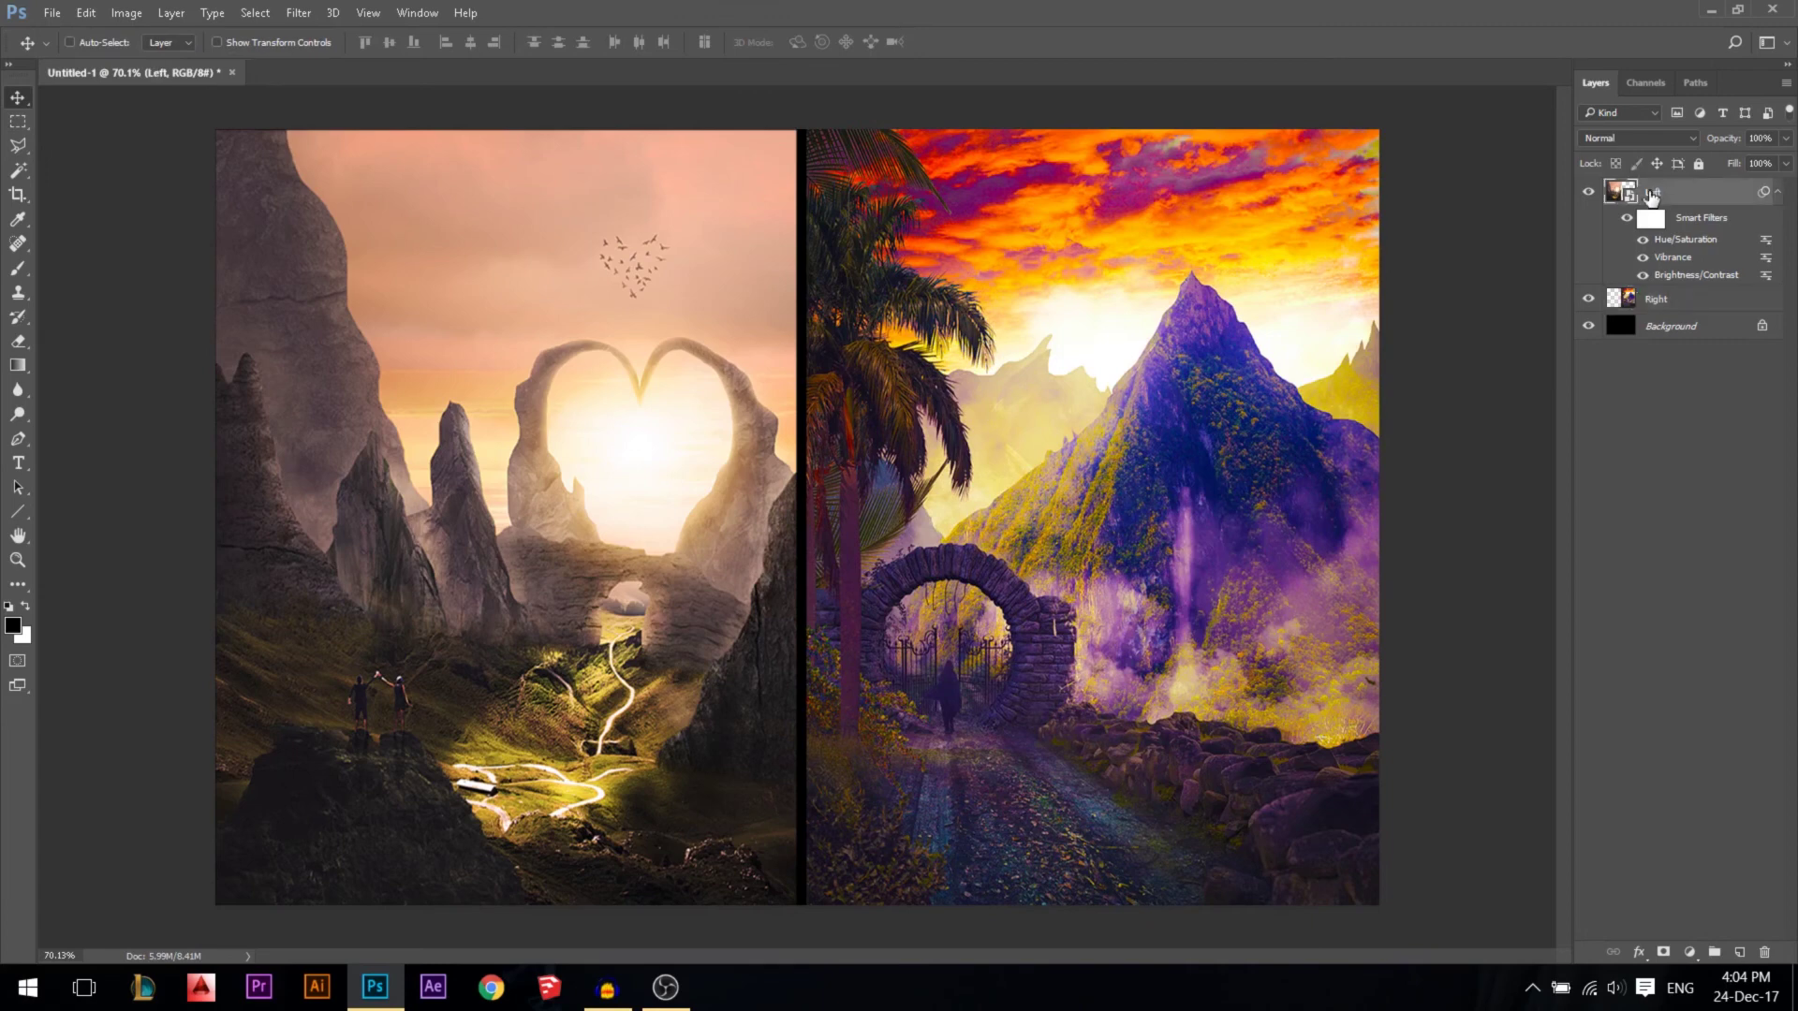
left_click(1693, 952)
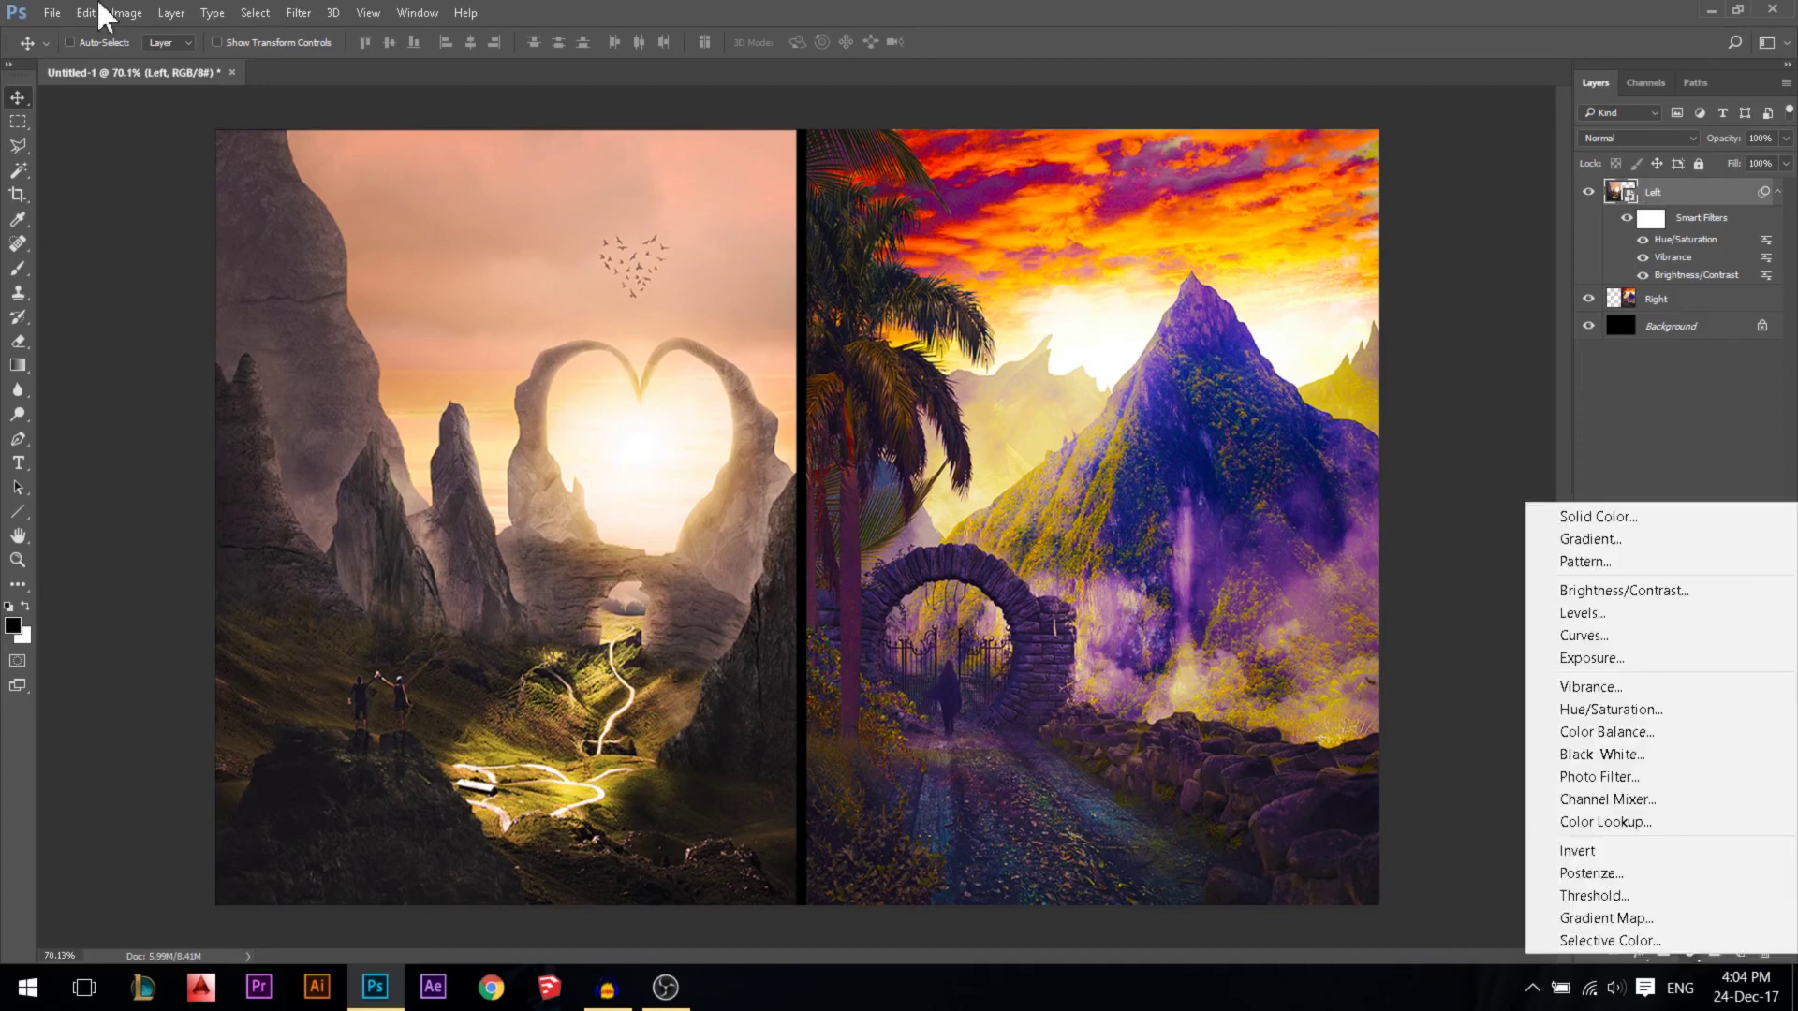
left_click(122, 10)
left_click(122, 9)
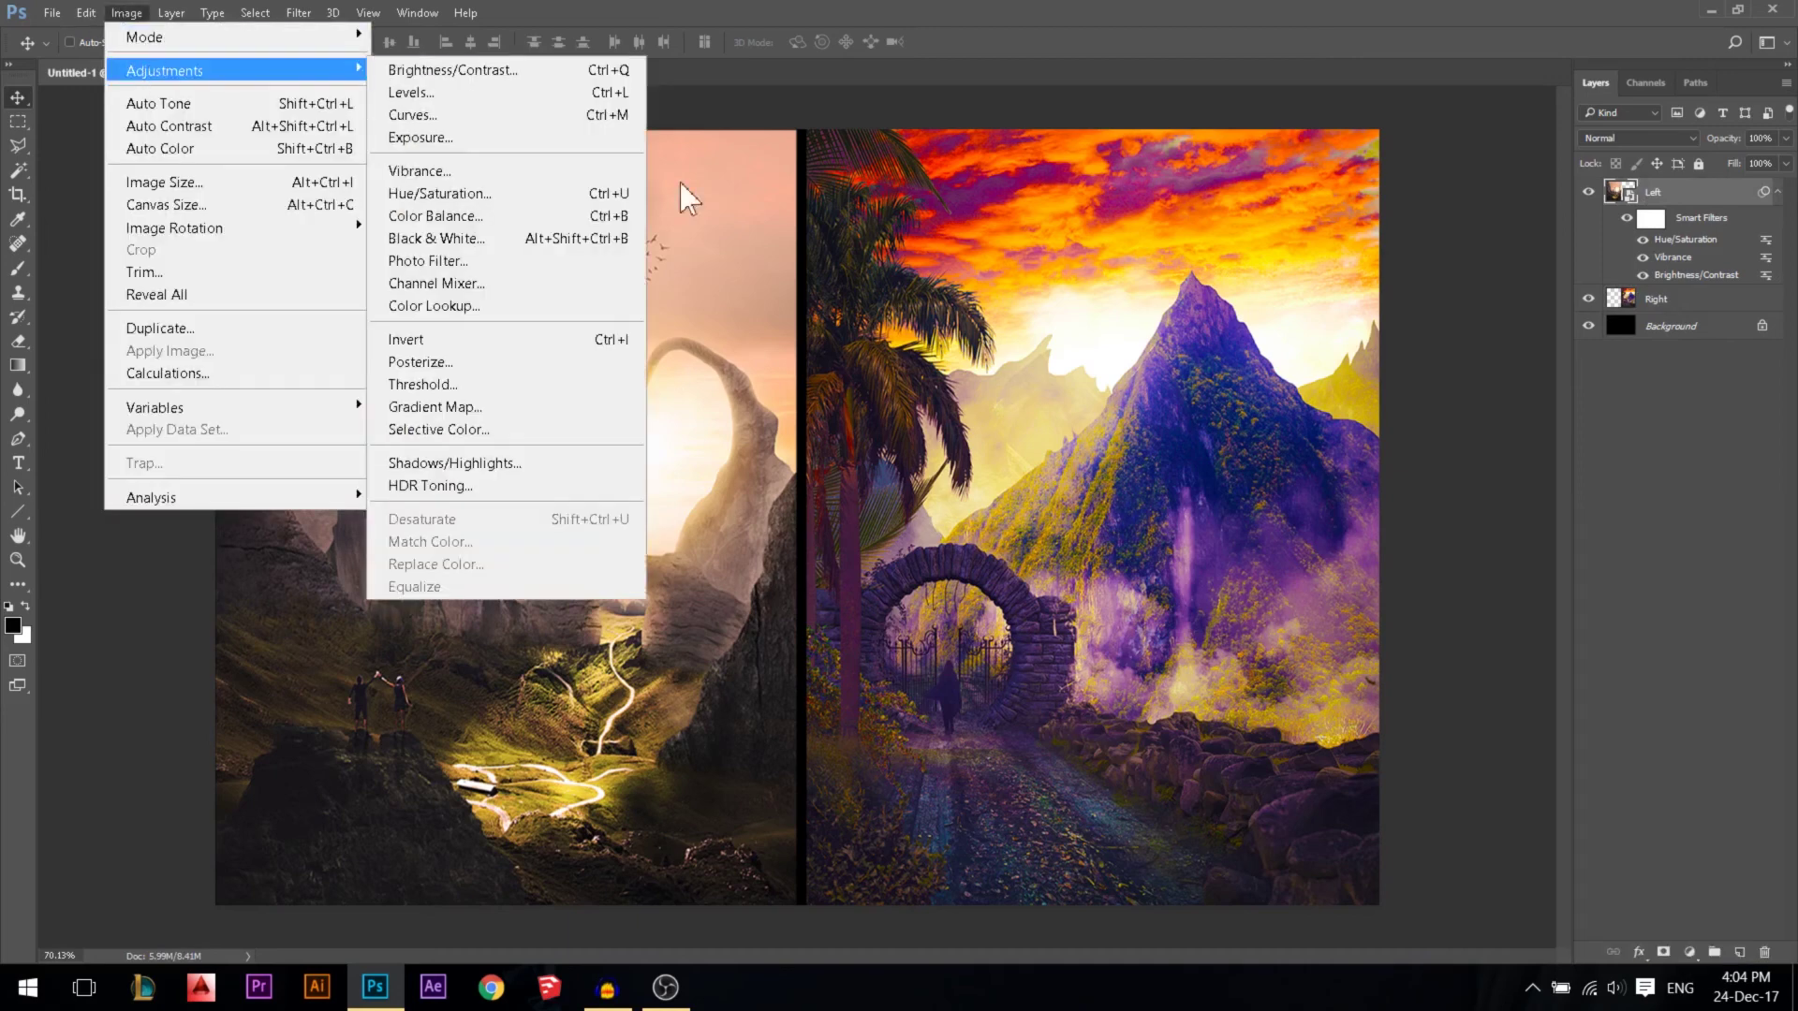
left_click(679, 183)
left_click(1689, 952)
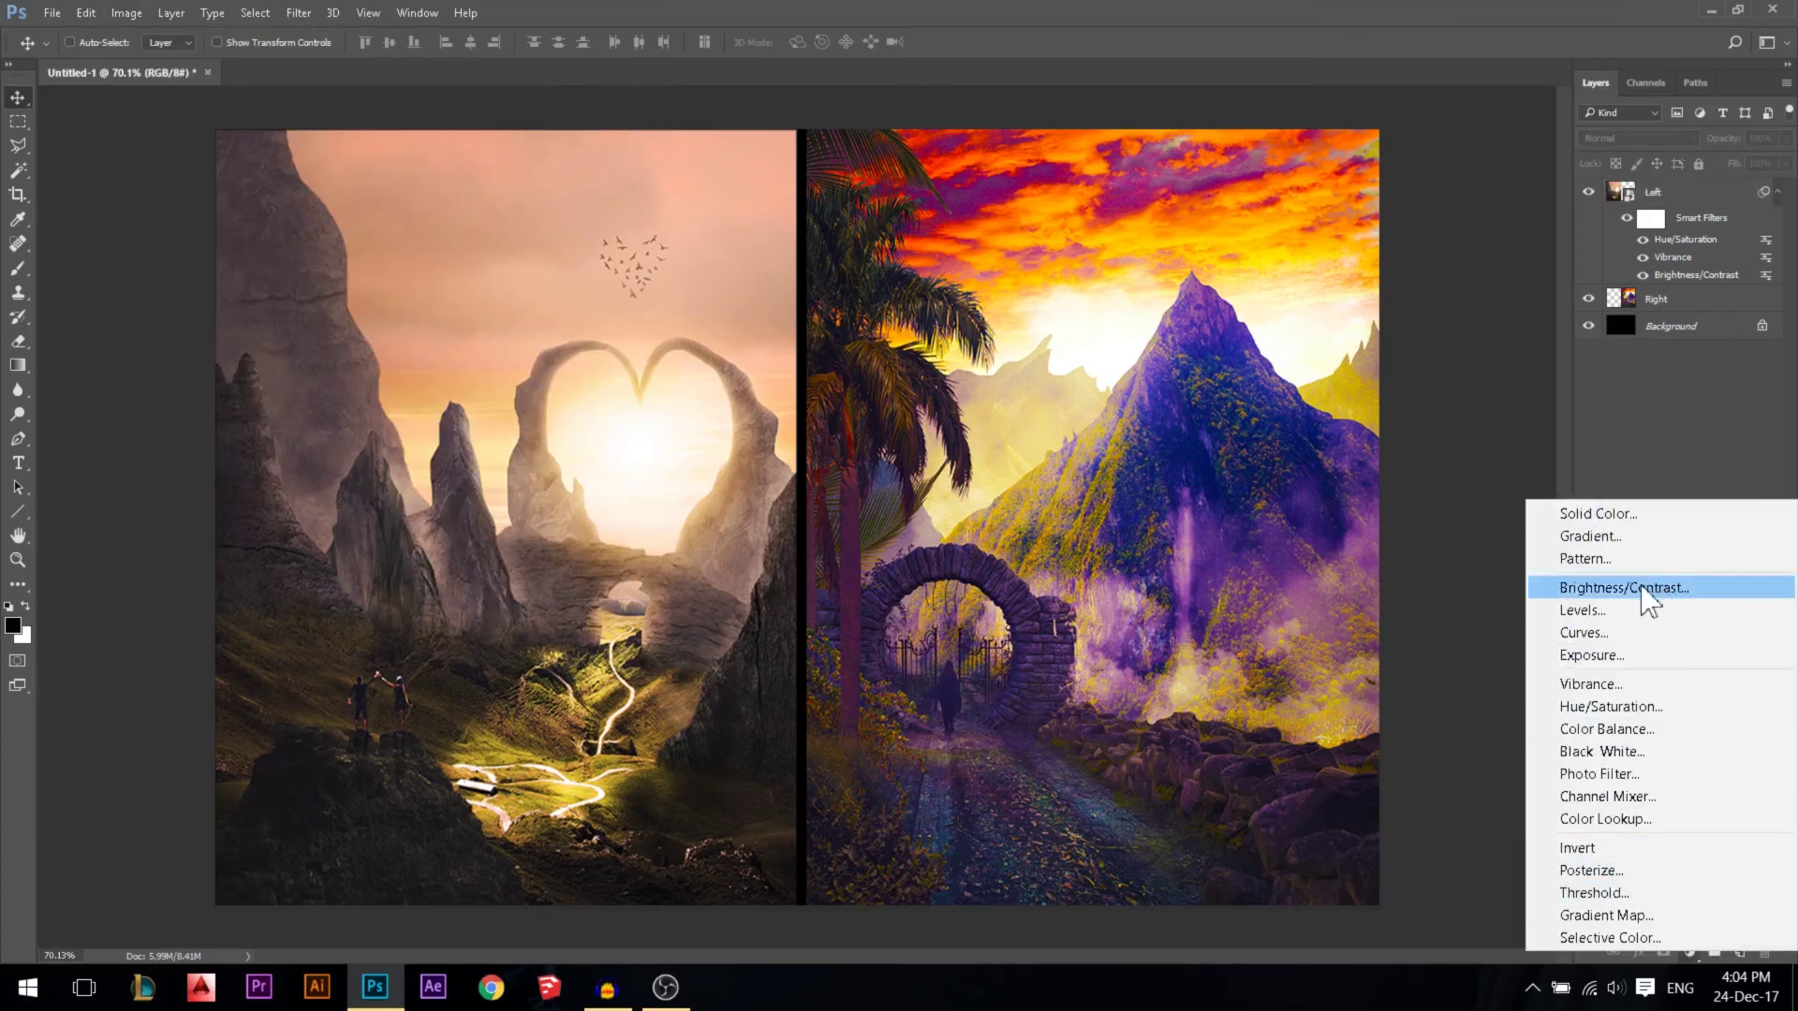
left_click(1607, 709)
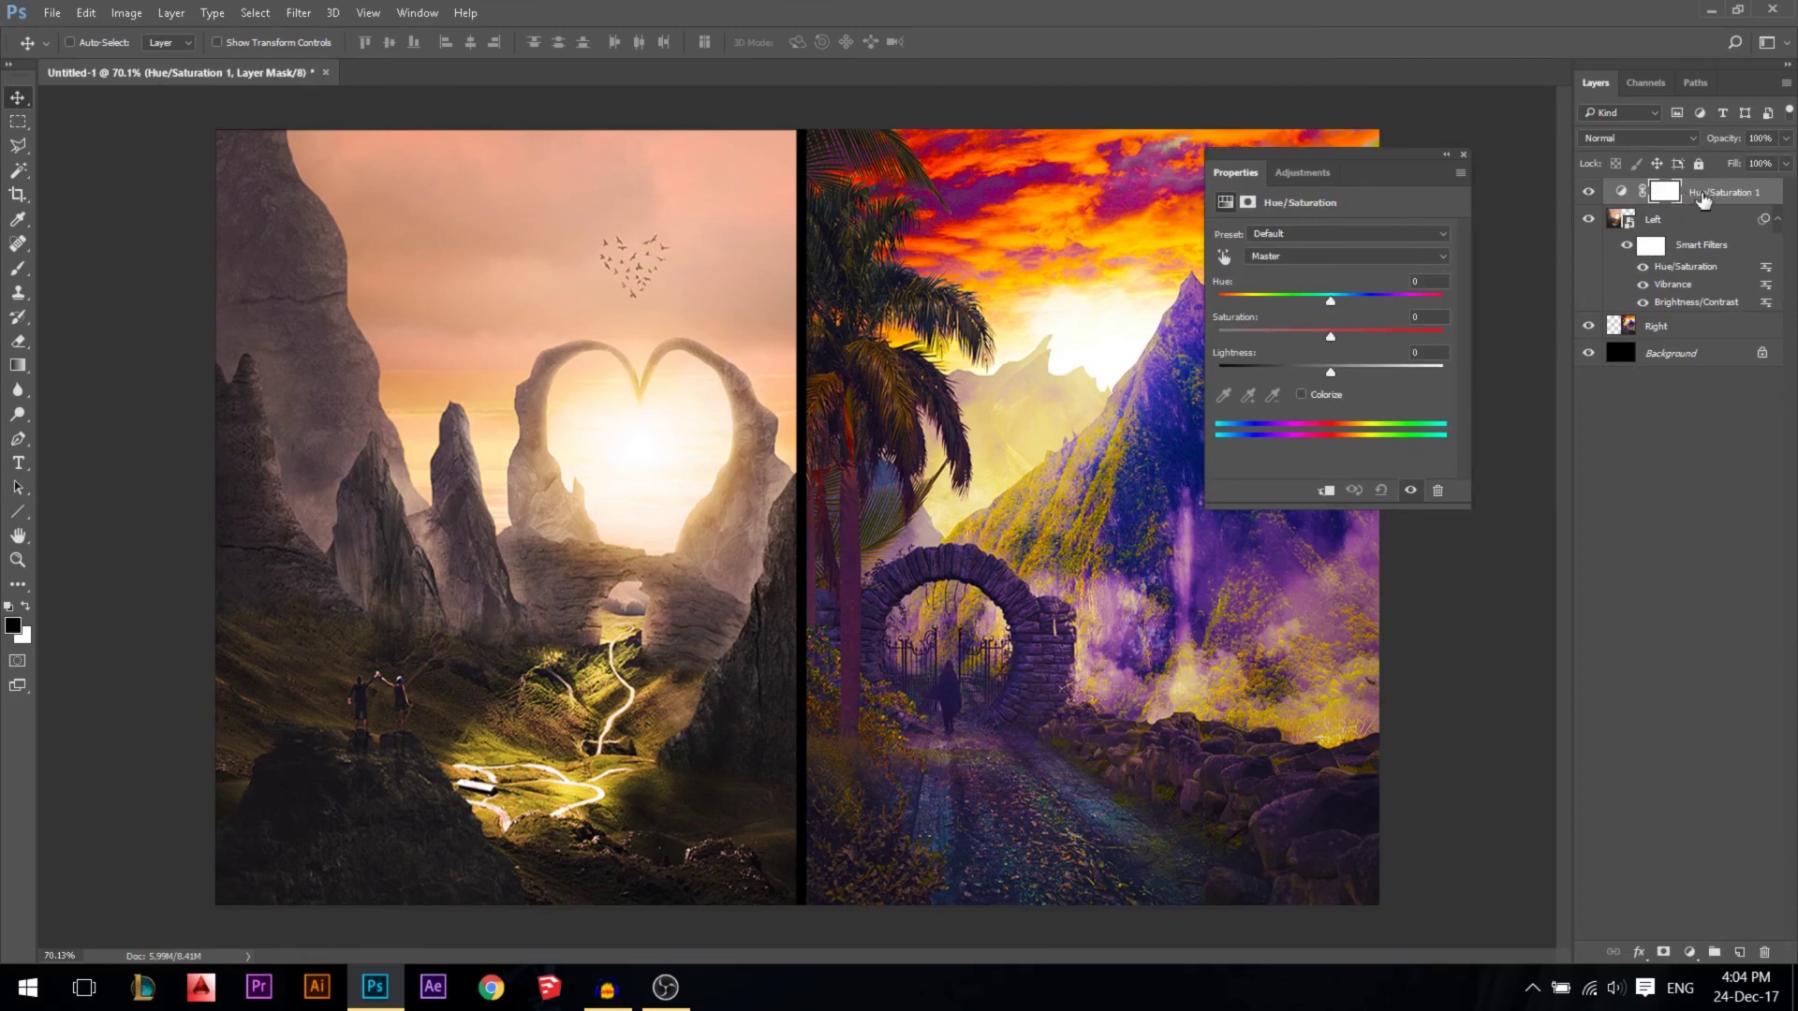
Set the Hue/Saturation layer's Saturation to -100, turning both landscapes greyscale
left_click_drag(1329, 330, 1429, 326)
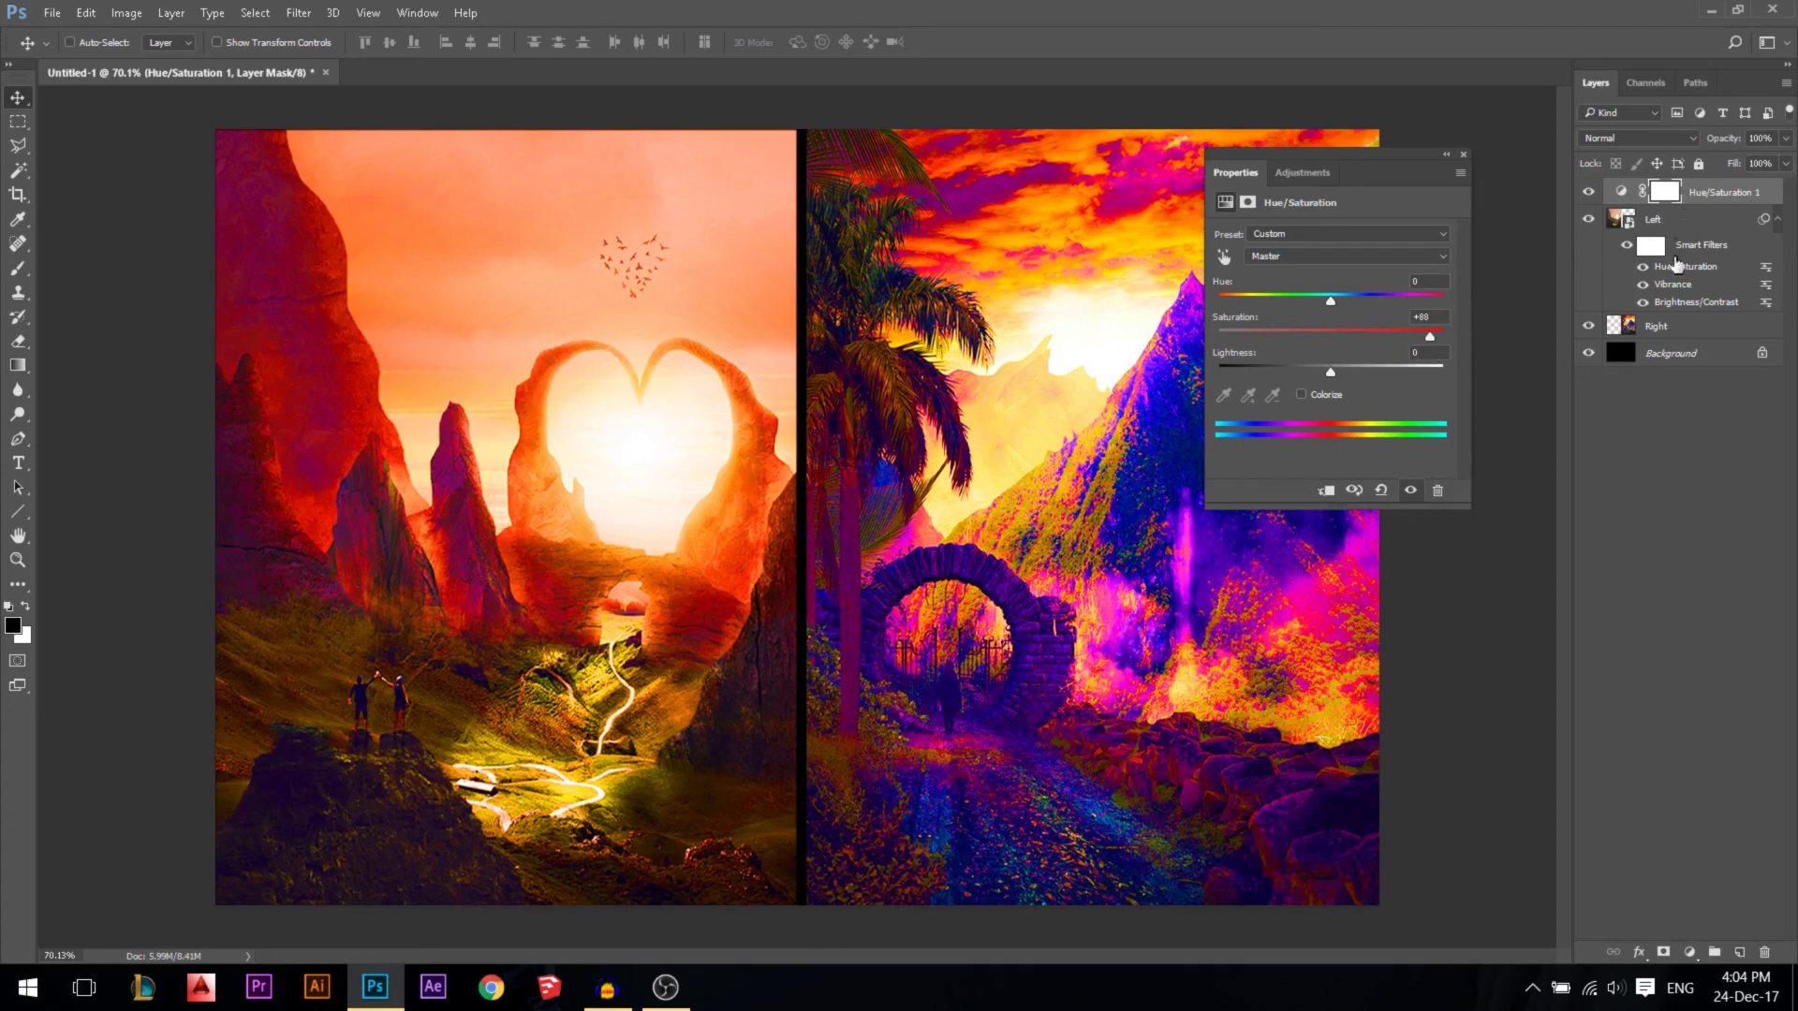
left_click_drag(1411, 334, 1187, 335)
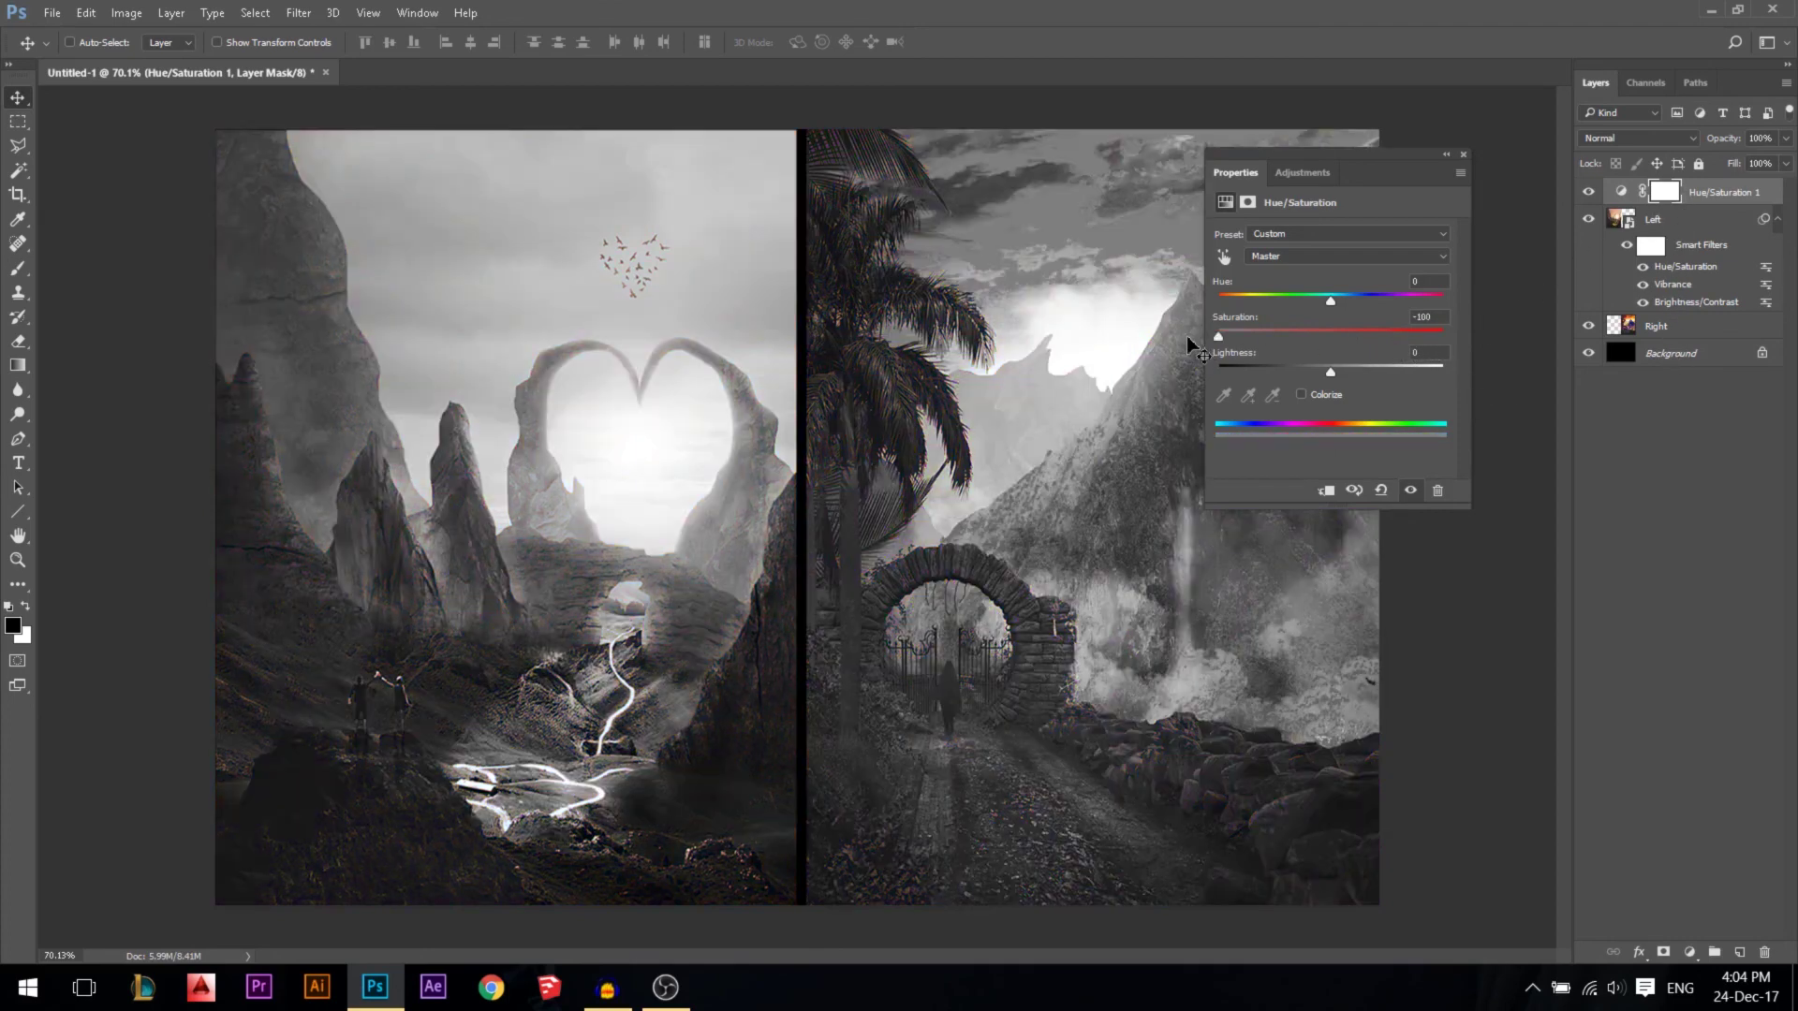
left_click(1462, 155)
left_click(1699, 221)
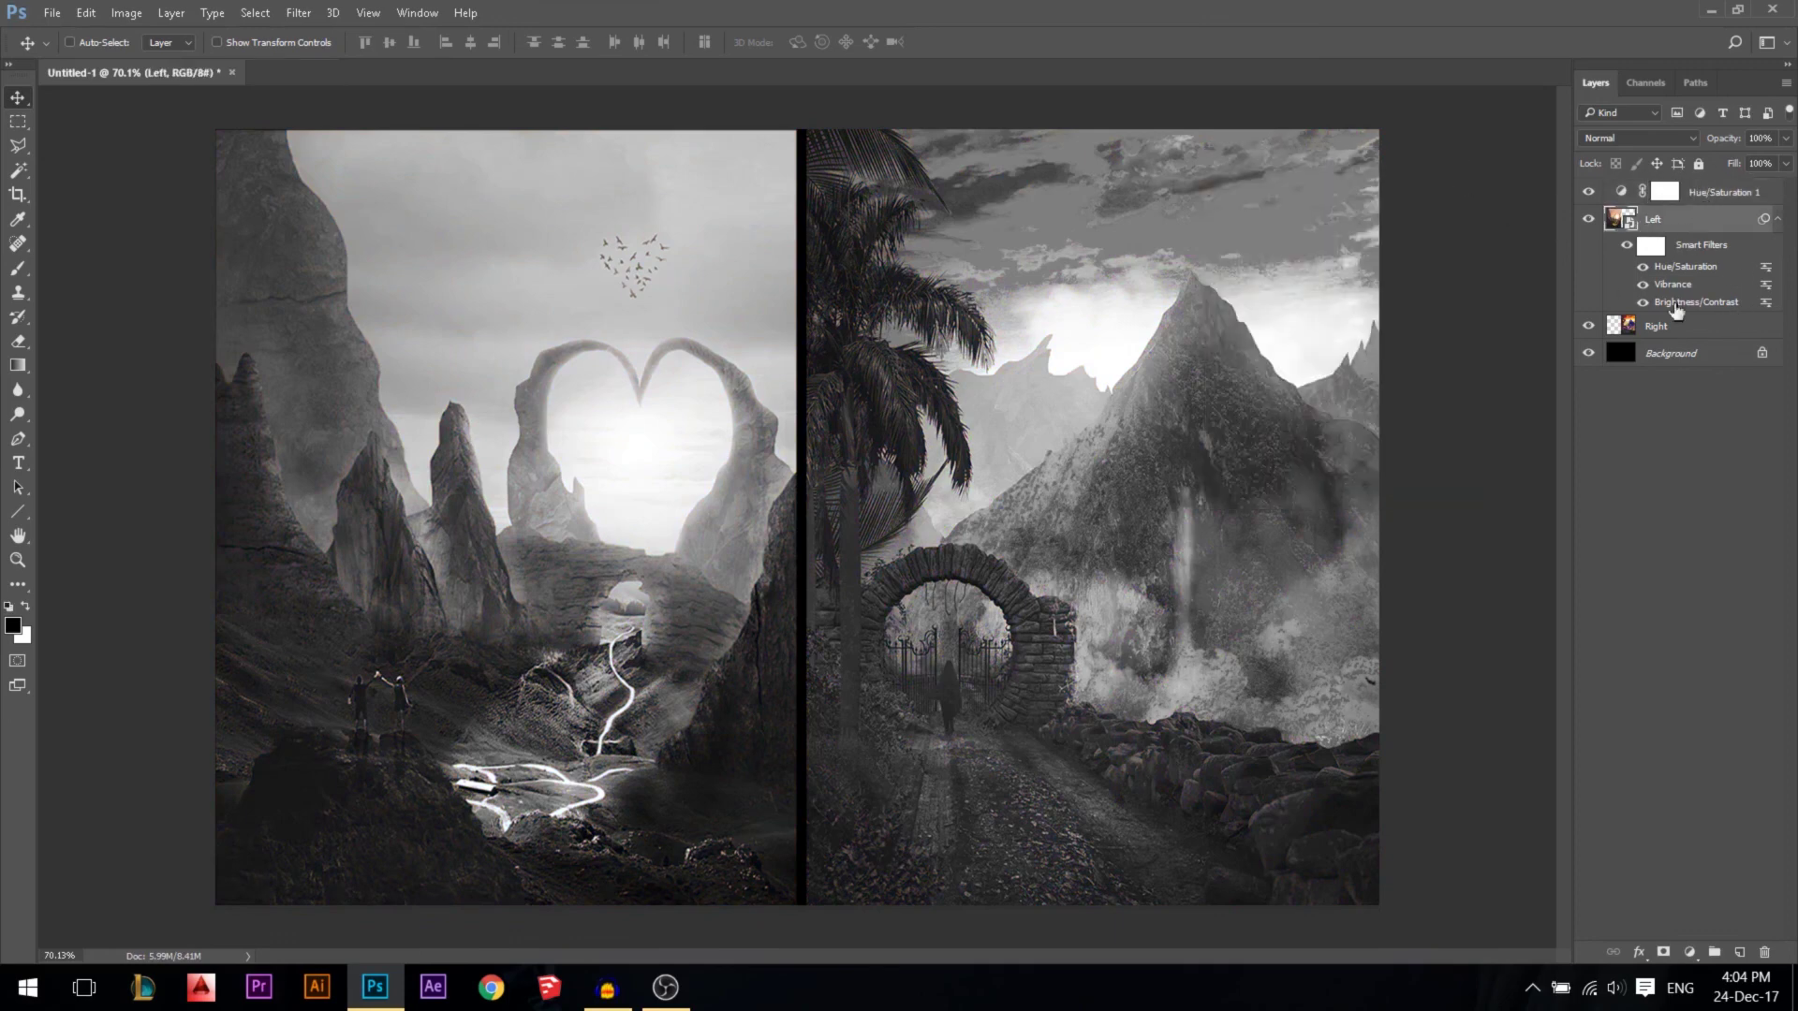
left_click(1672, 328)
left_click_drag(1695, 202, 1676, 311)
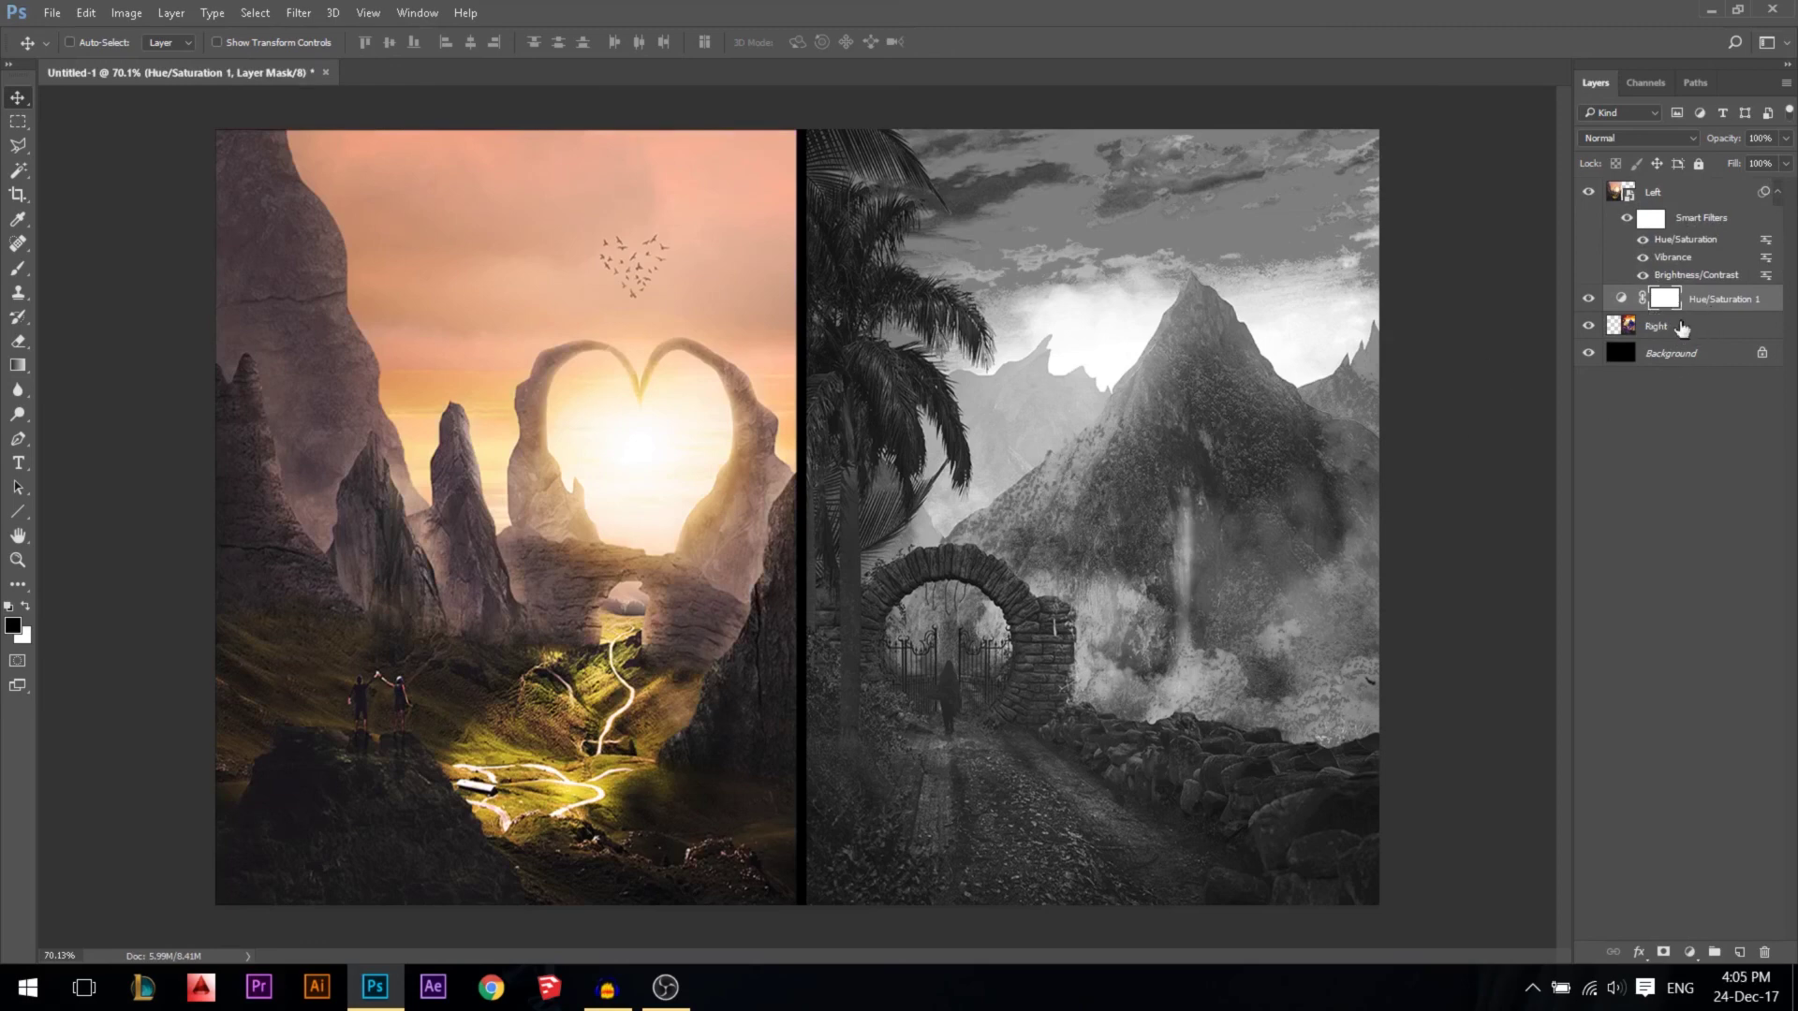
left_click_drag(1701, 308, 1690, 186)
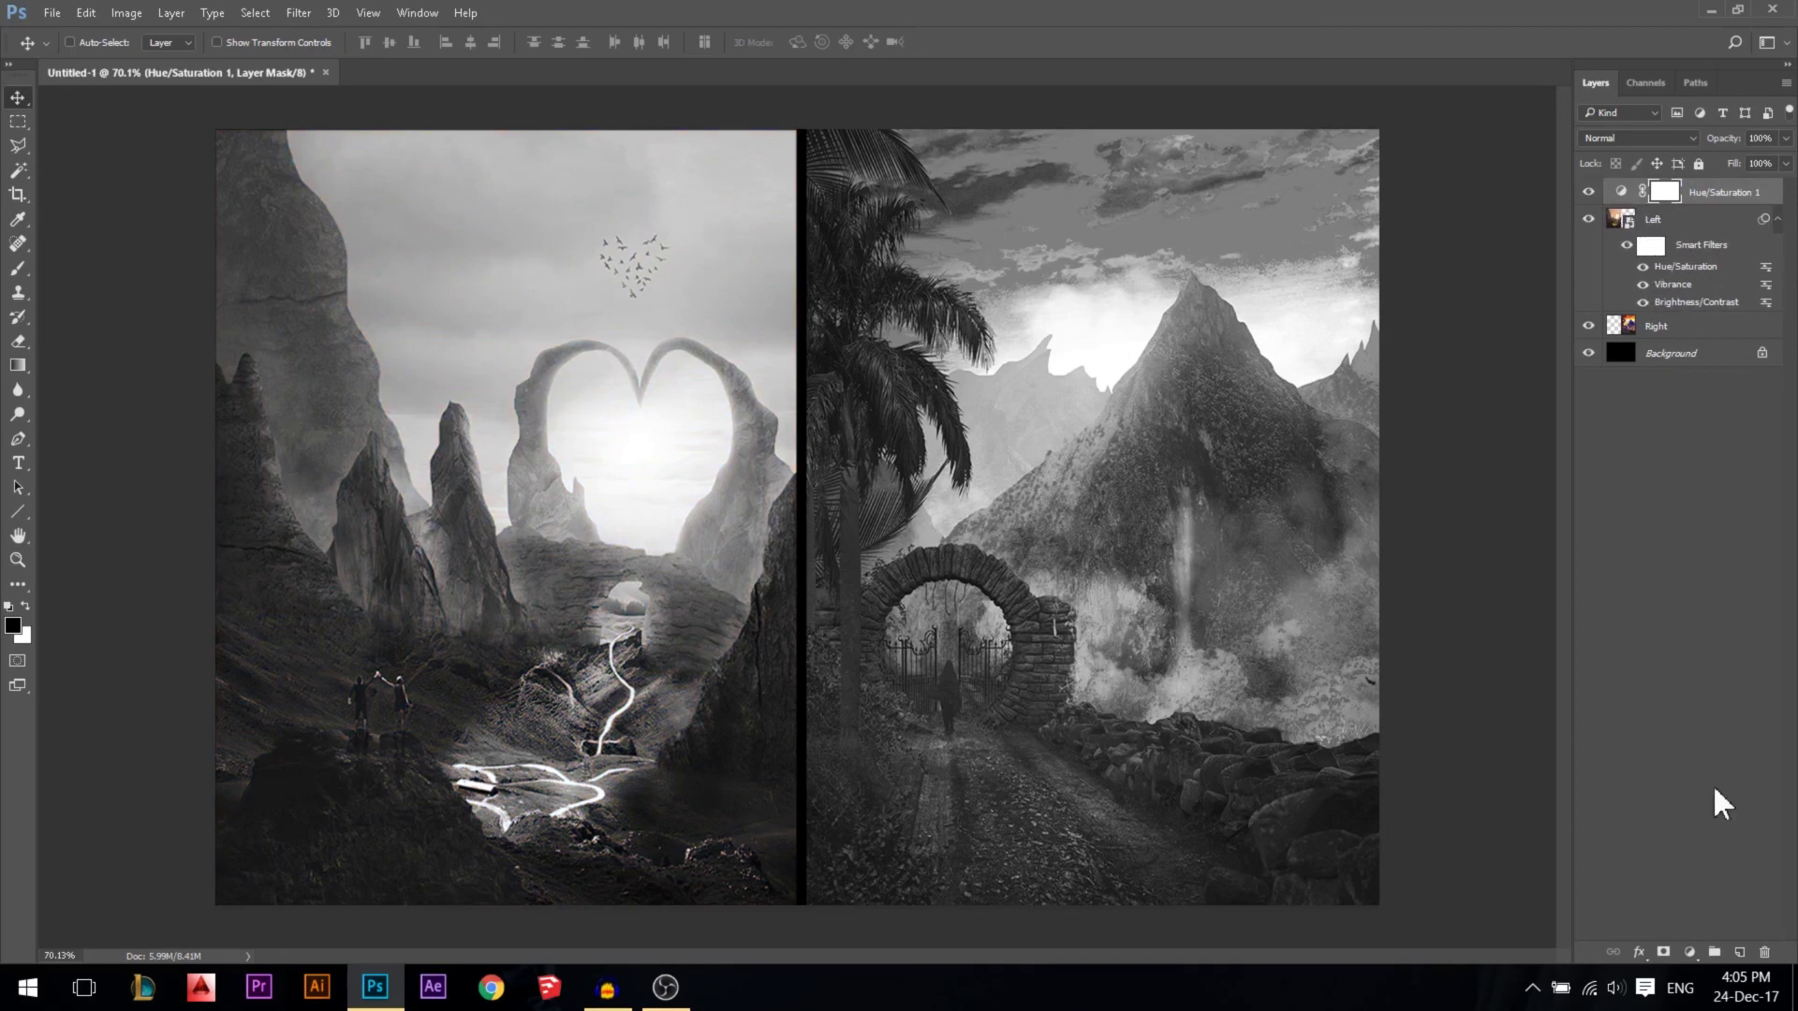
left_click(1689, 951)
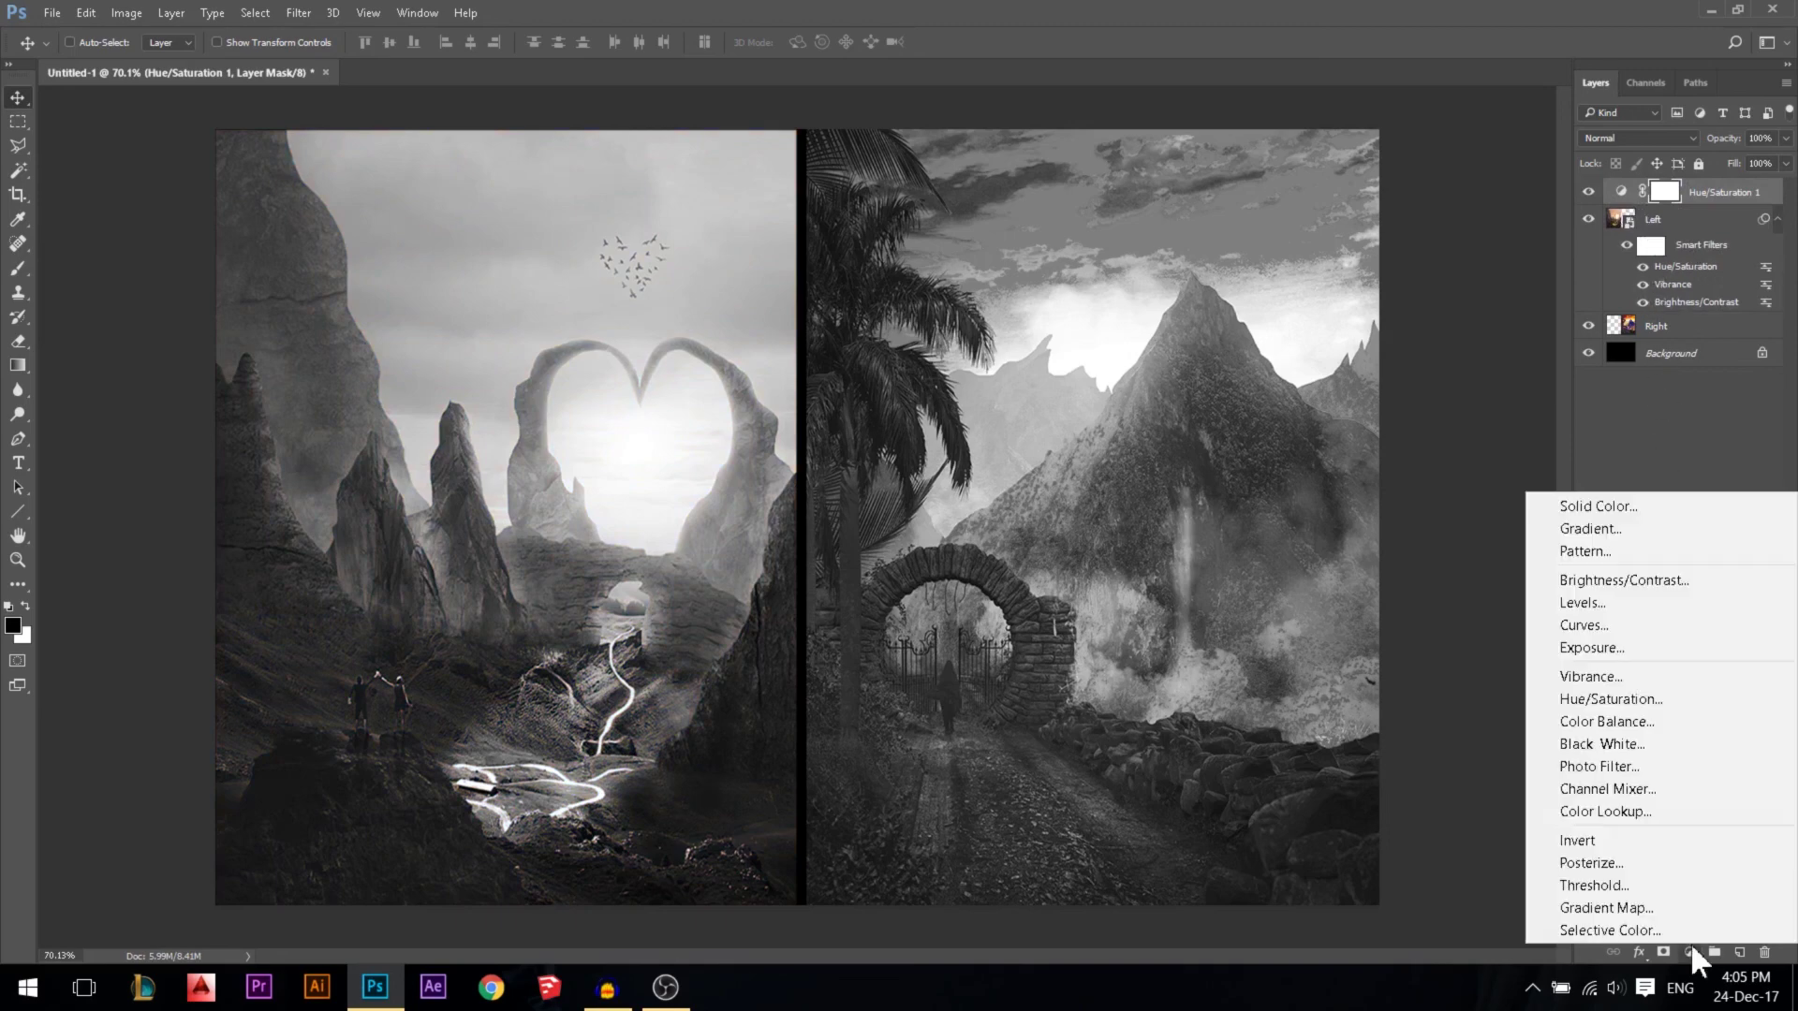
Add a Brightness/Contrast adjustment layer set to Brightness -72 and Contrast 74
left_click(1641, 582)
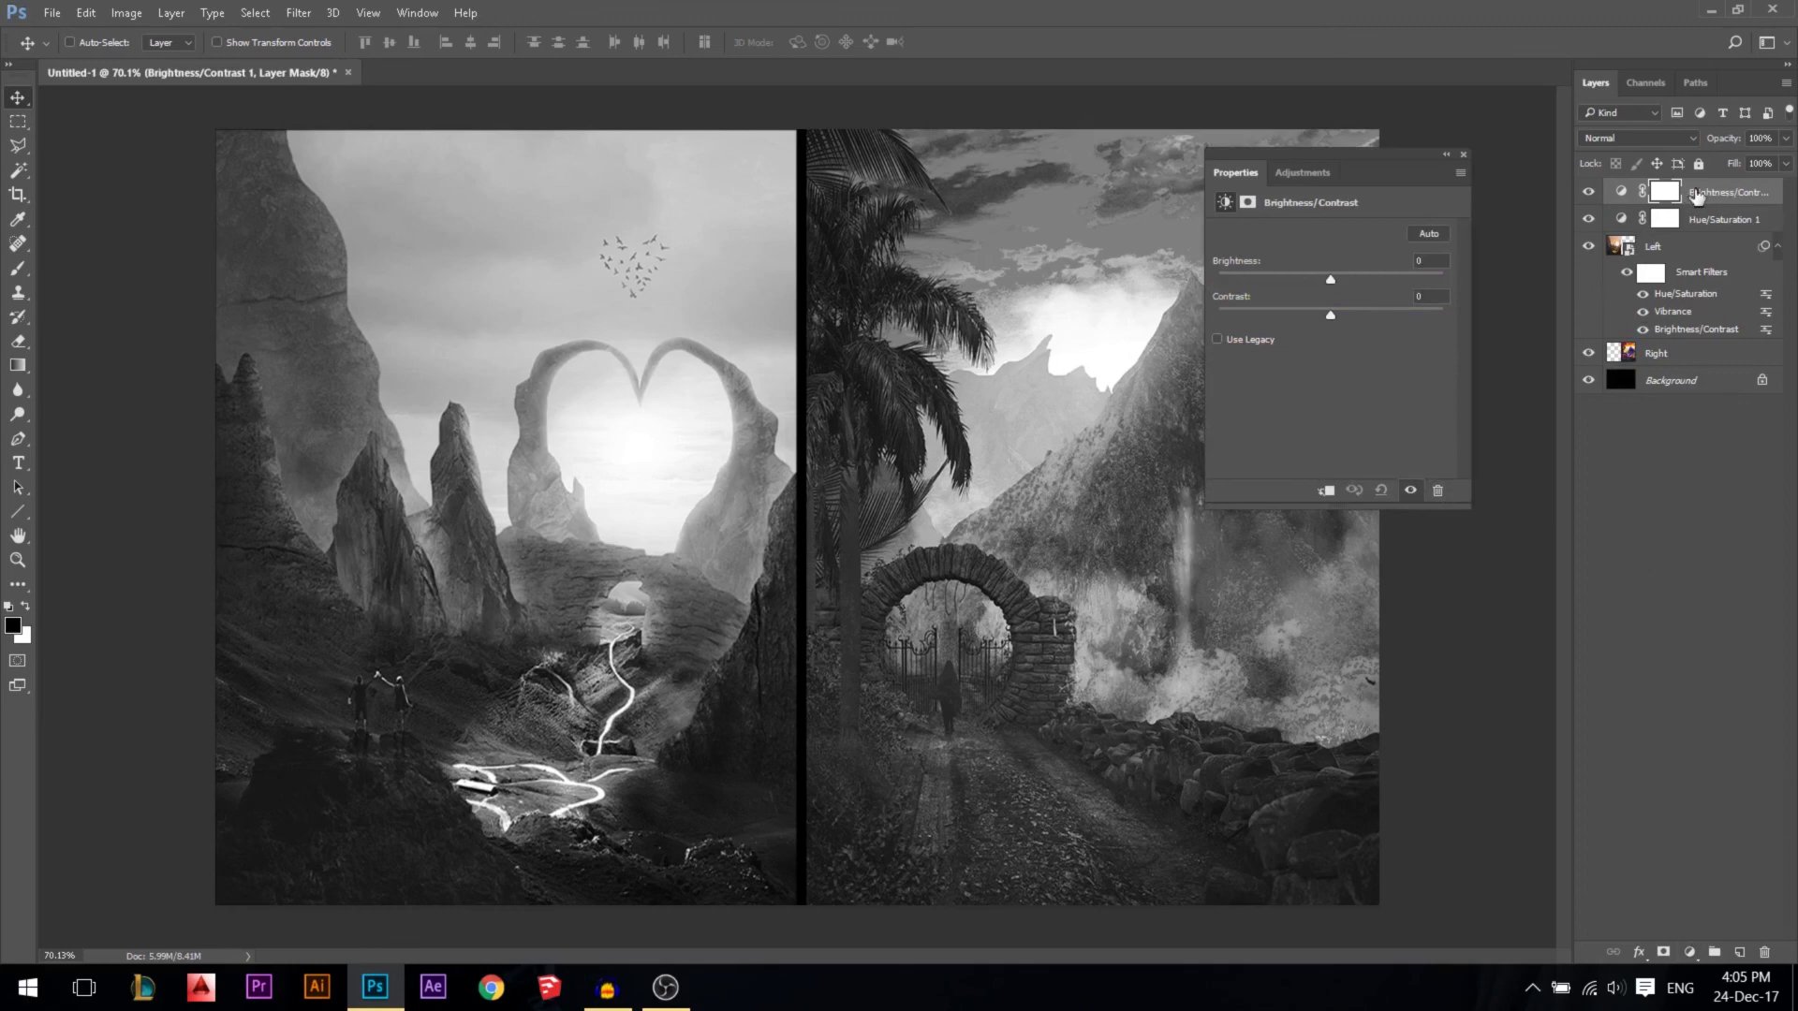
left_click_drag(1328, 279, 1276, 279)
left_click_drag(1379, 315, 1414, 315)
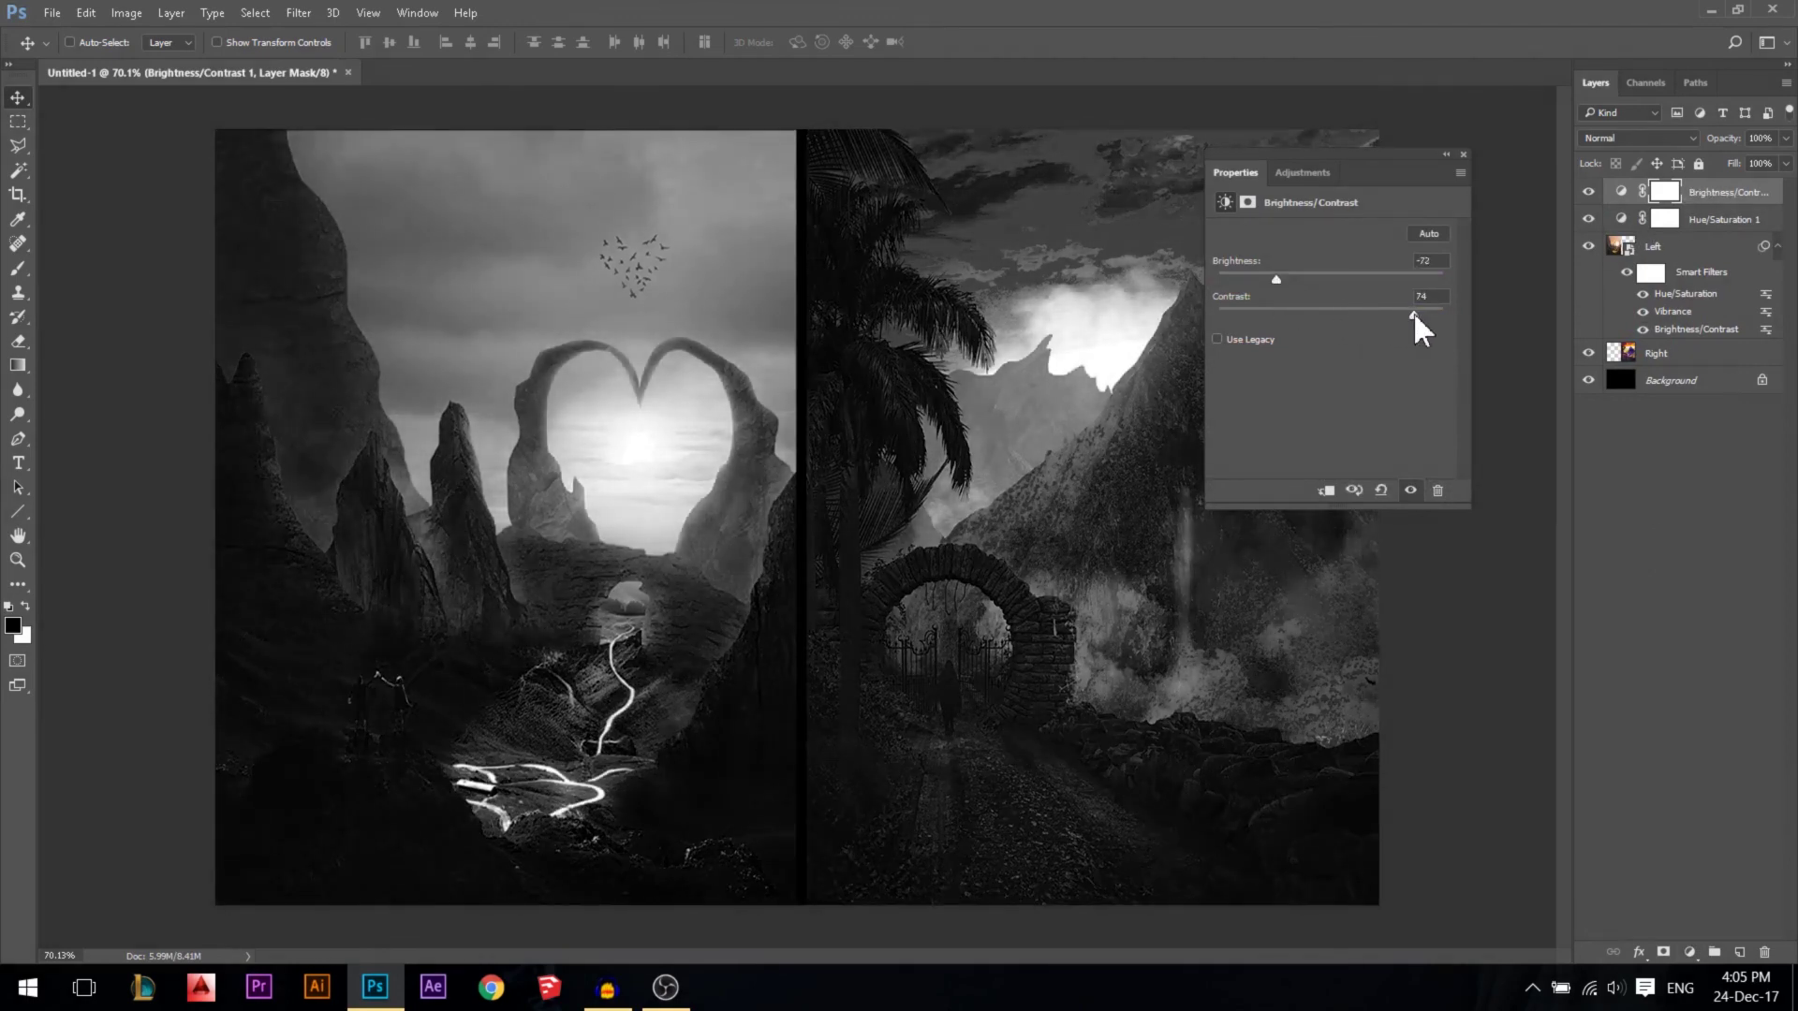
left_click(1464, 155)
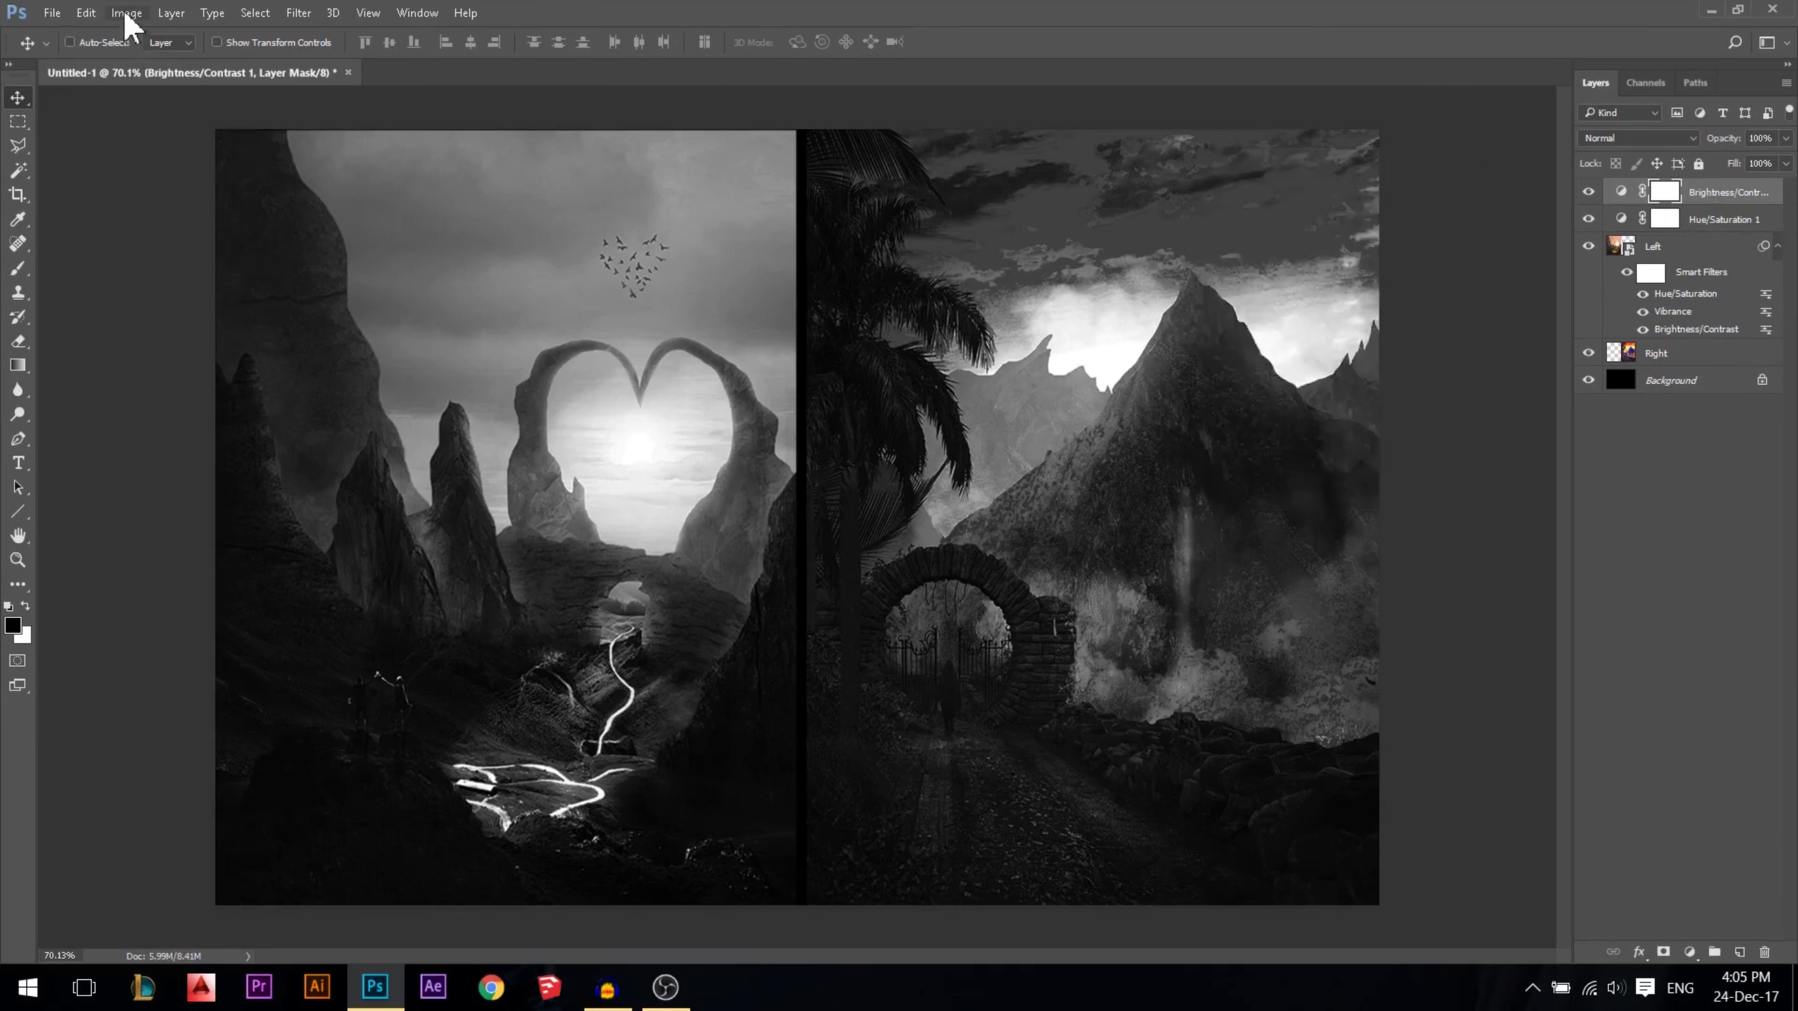
left_click(1621, 192)
left_click(1675, 197)
left_click(1659, 353)
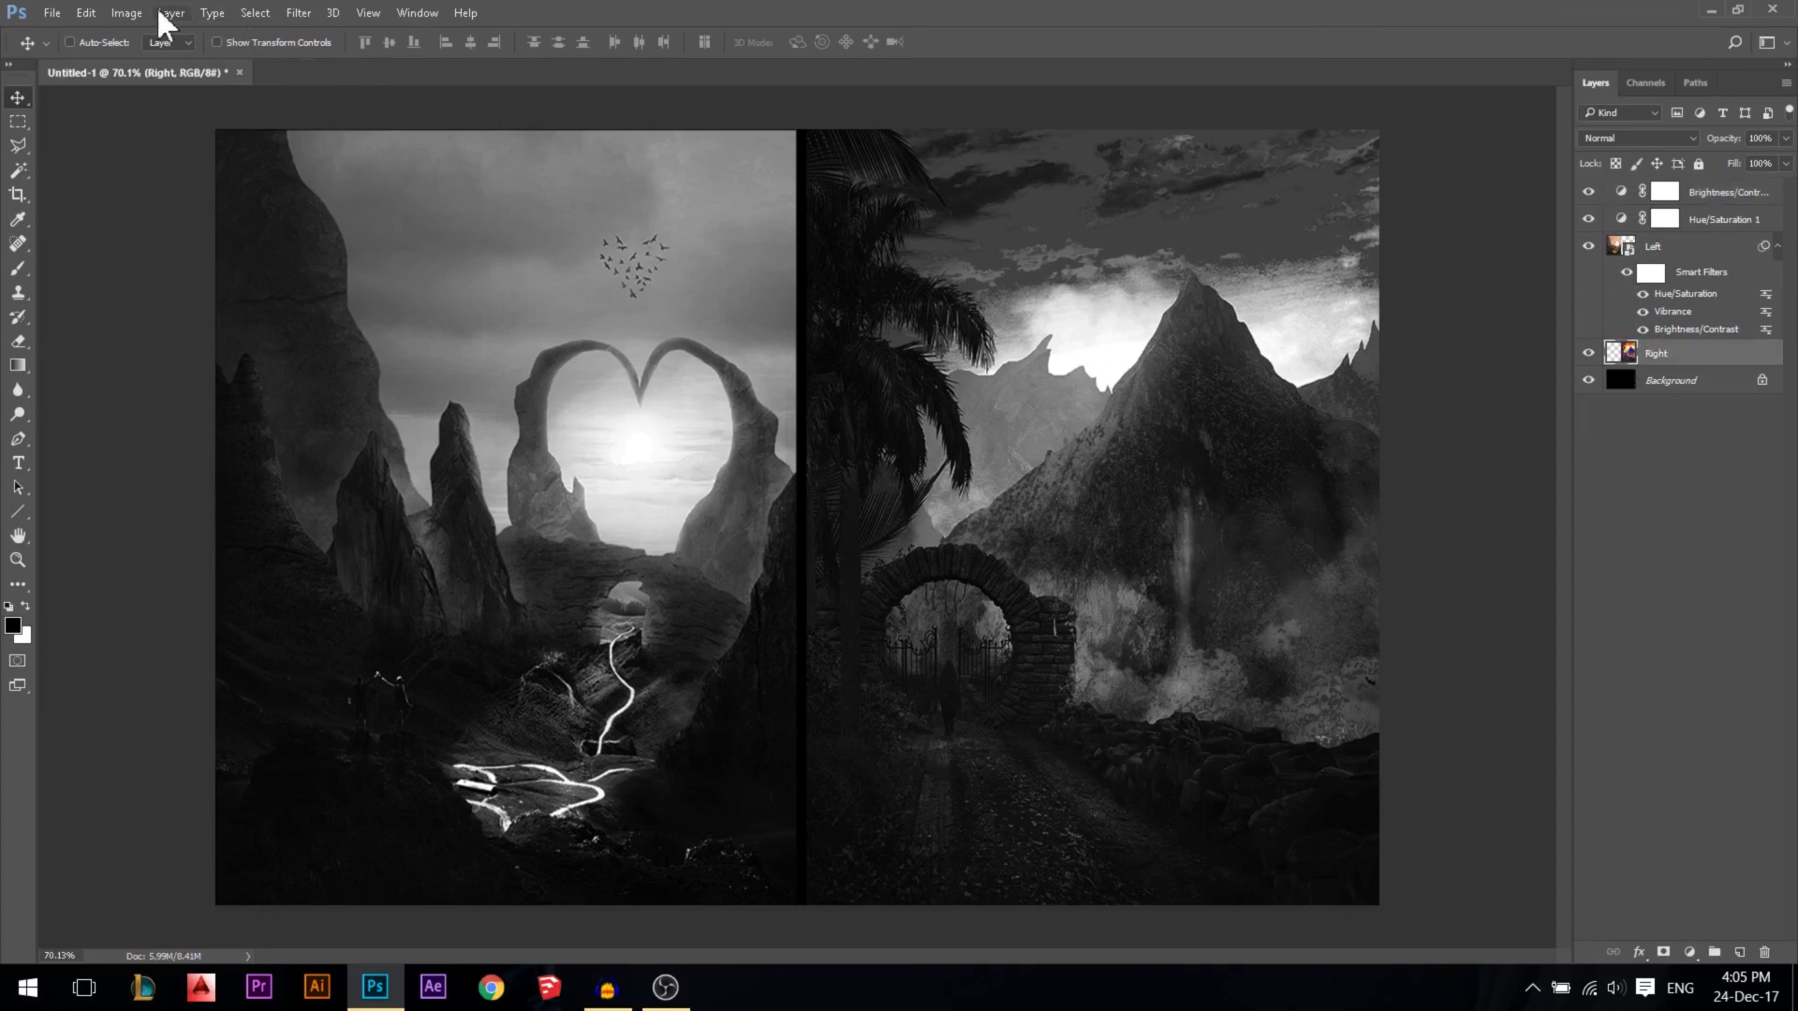